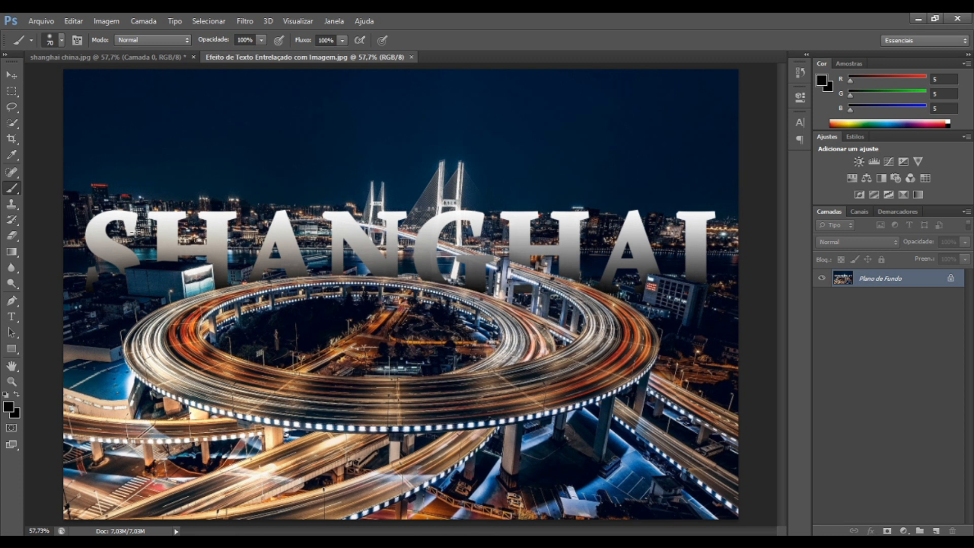
Step: Compare the original shanghai china.jpg photo with the finished Efeito de Texto Entrelaçado com Imagem.jpg example
{"action": "left_click", "coordinate": [114, 56]}
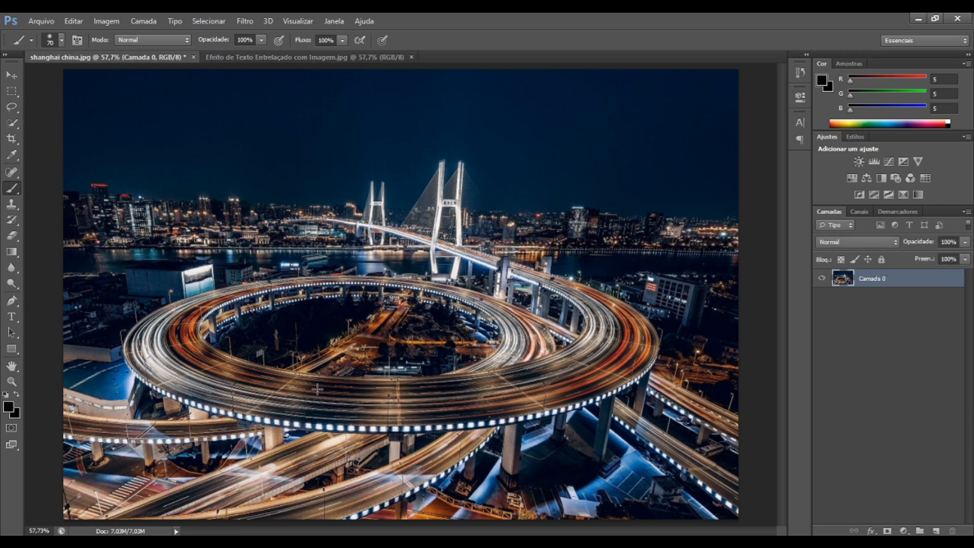
{"action": "left_click", "coordinate": [299, 57]}
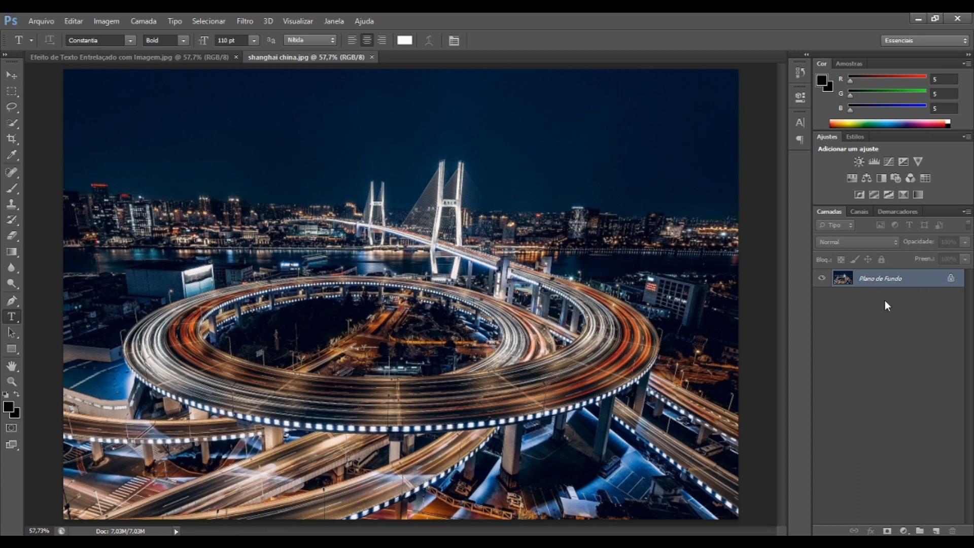
Step: Unlock the background layer of shanghai china.jpg and add the text "SHANGHAI" over the photo
{"action": "left_click_drag", "start_coordinate": [952, 280], "coordinate": [954, 531]}
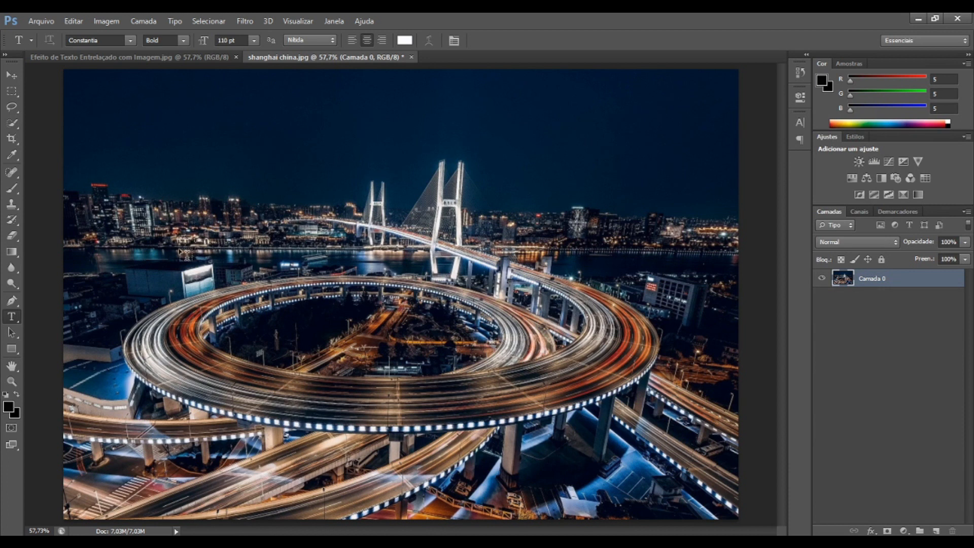
{"action": "left_click", "coordinate": [146, 255]}
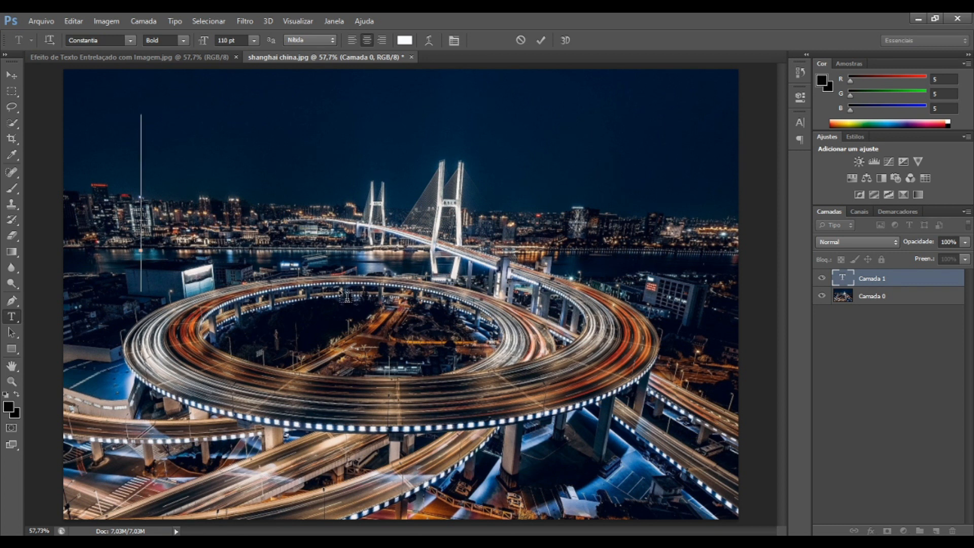
{"action": "type", "text": "S"}
{"action": "key", "text": "BackSpace"}
{"action": "type", "text": "SHANG"}
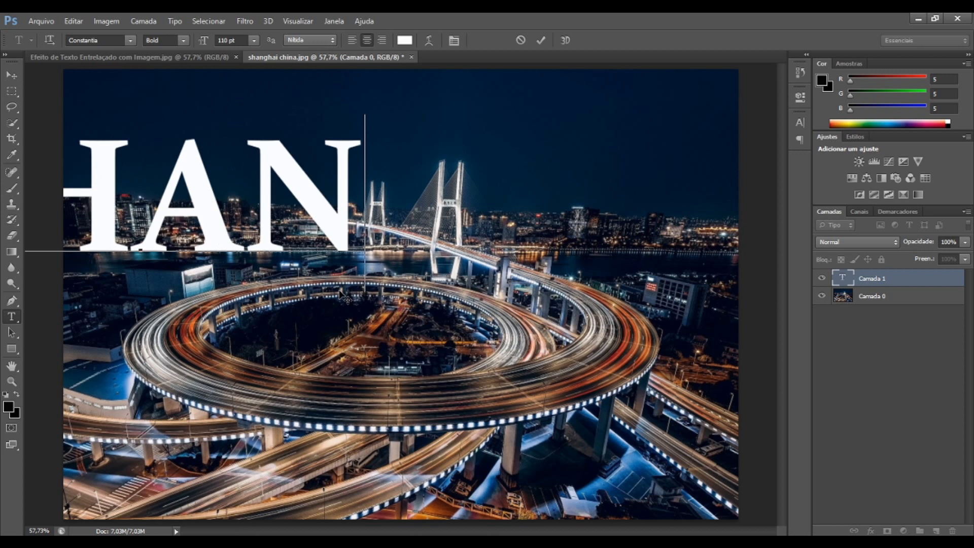
{"action": "type", "text": "HAI"}
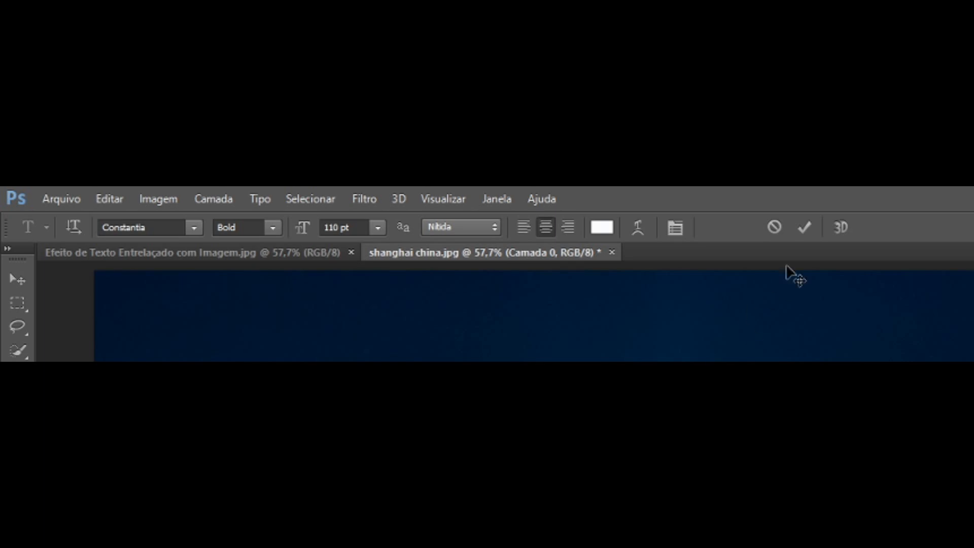
{"action": "left_click", "coordinate": [804, 229]}
Step: Move the SHANGHAI text across the skyline and show its transform controls for resizing
{"action": "left_click", "coordinate": [11, 76]}
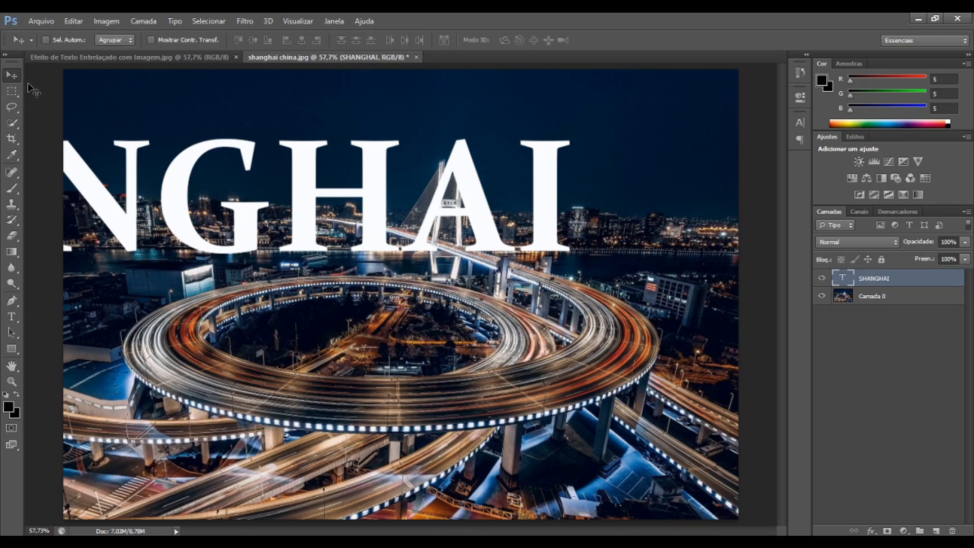
{"action": "left_click_drag", "start_coordinate": [203, 202], "coordinate": [461, 240]}
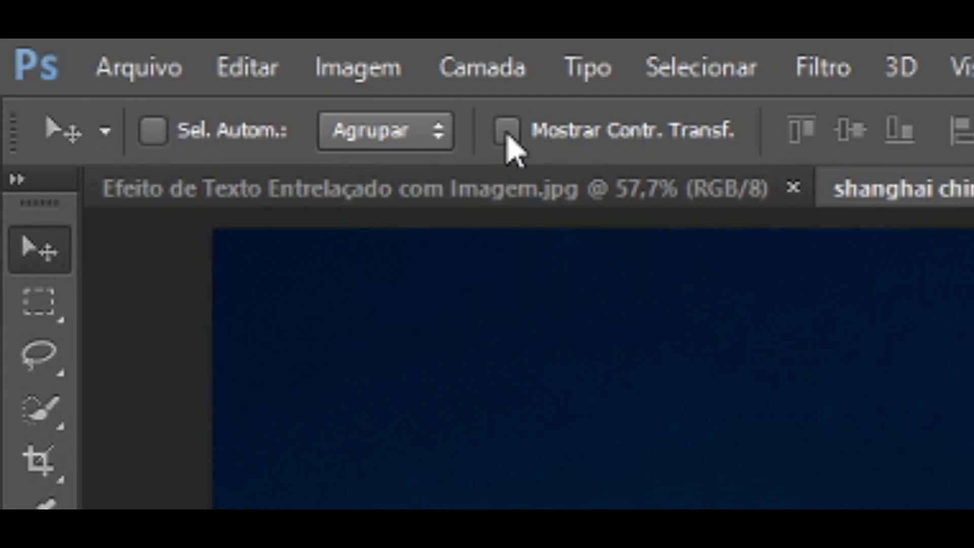
{"action": "left_click", "coordinate": [506, 131]}
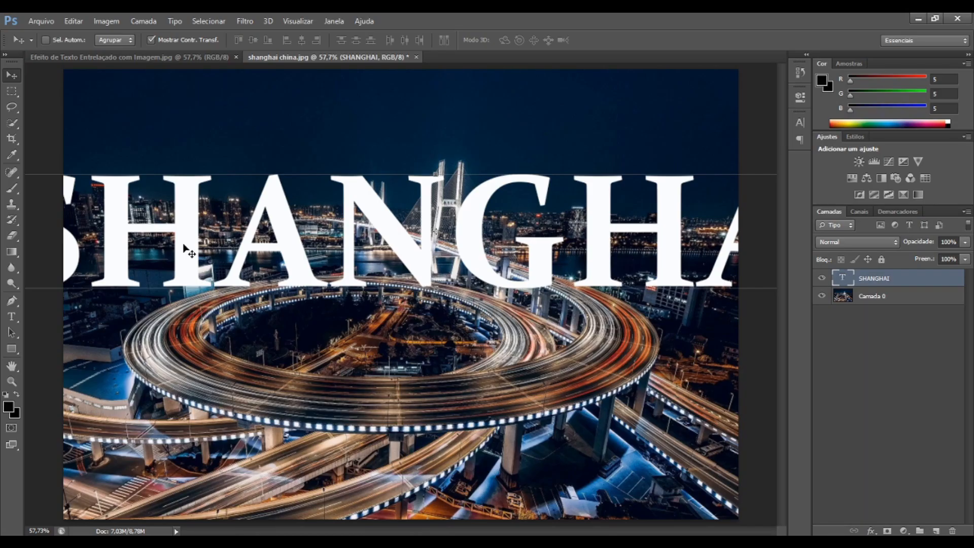
{"action": "left_click_drag", "start_coordinate": [188, 251], "coordinate": [335, 243]}
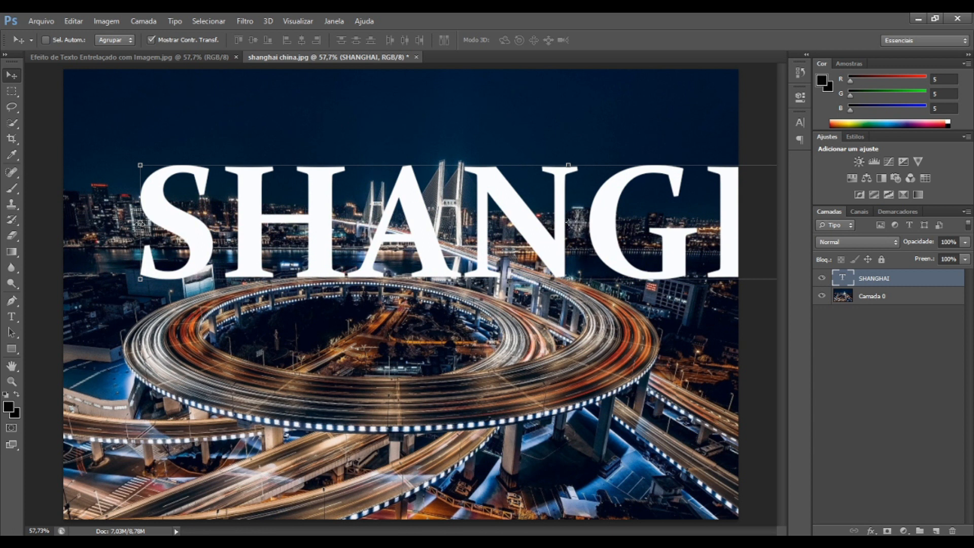
{"action": "left_click_drag", "start_coordinate": [147, 223], "coordinate": [504, 234]}
Step: Narrow the SHANGHAI text to about 75% of its width and move it inside the photo's edges
{"action": "left_click_drag", "start_coordinate": [600, 234], "coordinate": [154, 280]}
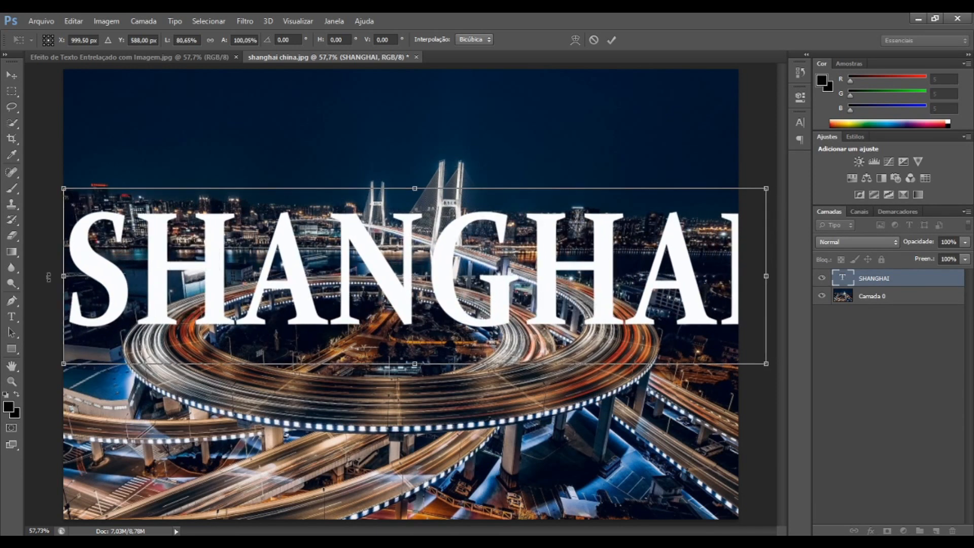
{"action": "left_click_drag", "start_coordinate": [64, 276], "coordinate": [112, 277]}
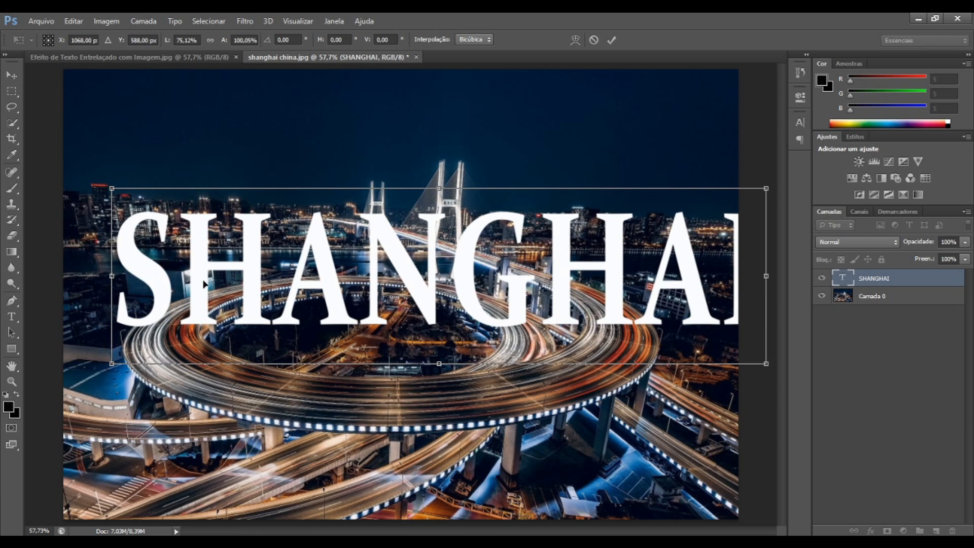
{"action": "left_click_drag", "start_coordinate": [459, 285], "coordinate": [436, 273]}
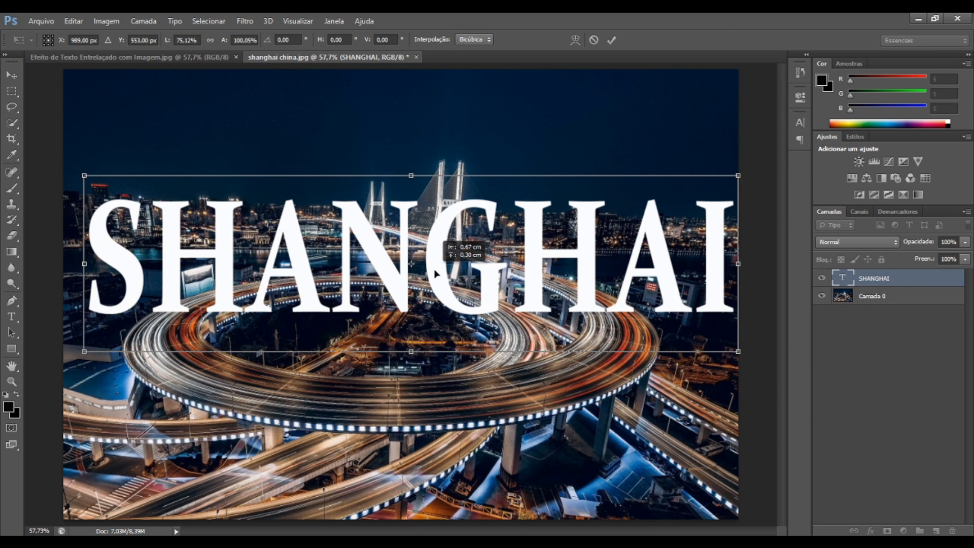
{"action": "left_click_drag", "start_coordinate": [434, 273], "coordinate": [435, 273]}
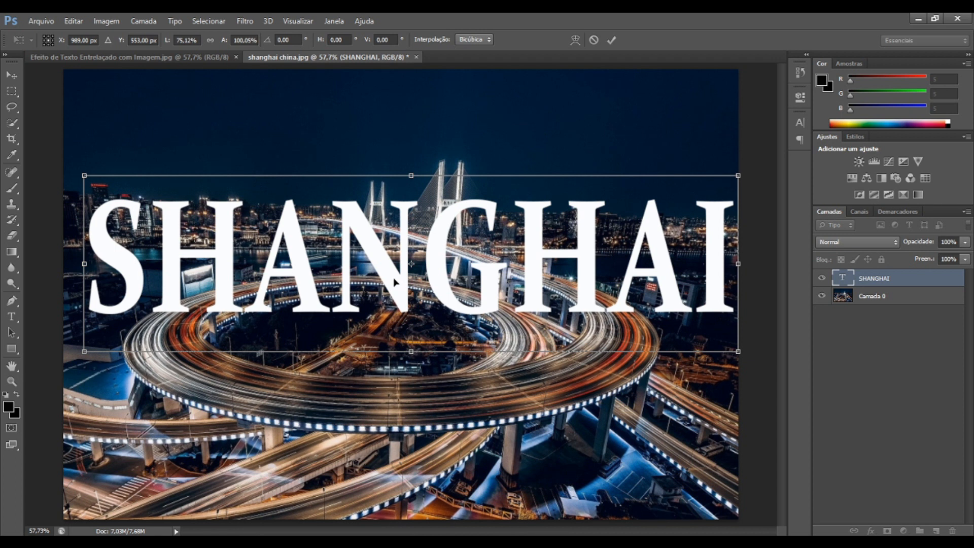
{"action": "mouse_move", "coordinate": [395, 280]}
{"action": "left_mouse_down"}
{"action": "mouse_move", "coordinate": [405, 282]}
{"action": "mouse_move", "coordinate": [383, 281]}
{"action": "mouse_move", "coordinate": [396, 288]}
{"action": "left_mouse_up"}
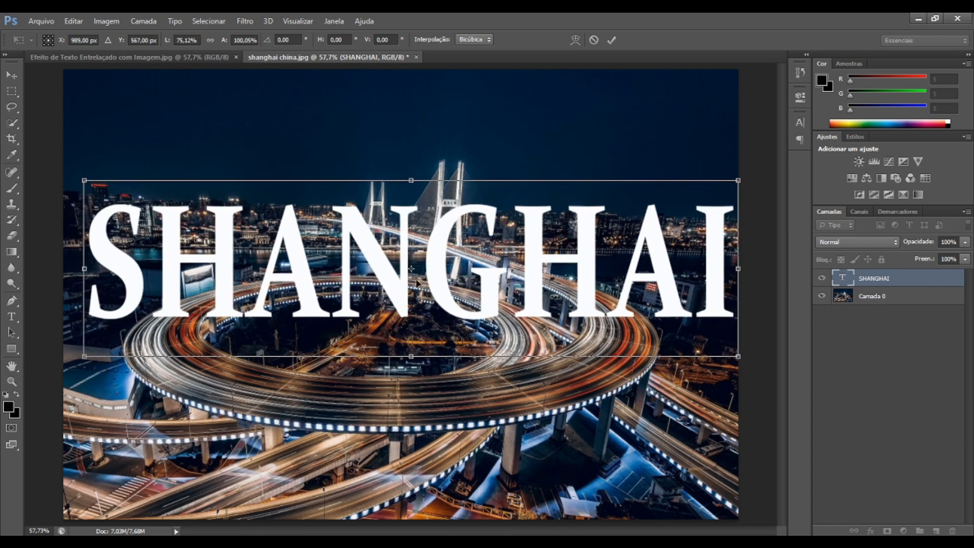
Step: Reduce the text's width to about 73%, position it over the skyline and highway loop, and apply the transform with the controls hidden
{"action": "left_click_drag", "start_coordinate": [738, 269], "coordinate": [728, 273]}
{"action": "left_click_drag", "start_coordinate": [564, 304], "coordinate": [555, 307]}
{"action": "left_click_drag", "start_coordinate": [75, 277], "coordinate": [71, 276]}
{"action": "left_click_drag", "start_coordinate": [356, 305], "coordinate": [369, 305]}
{"action": "left_click_drag", "start_coordinate": [739, 276], "coordinate": [728, 277]}
{"action": "left_click_drag", "start_coordinate": [626, 296], "coordinate": [624, 292]}
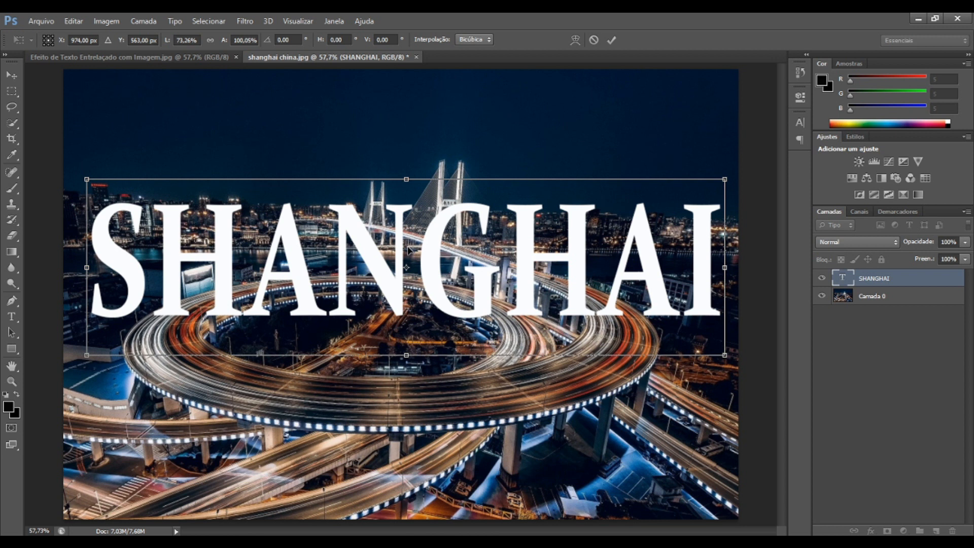
{"action": "left_click", "coordinate": [612, 40]}
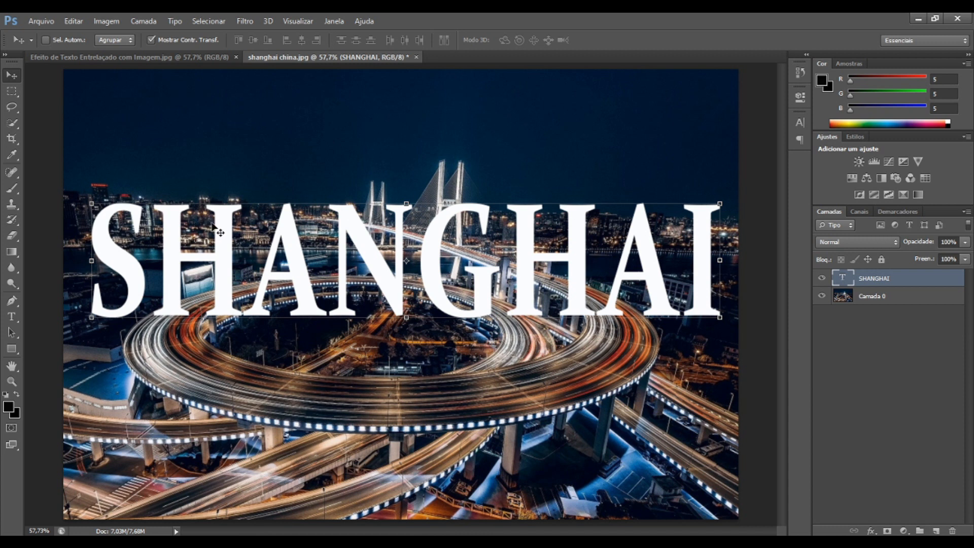
{"action": "left_click", "coordinate": [151, 41]}
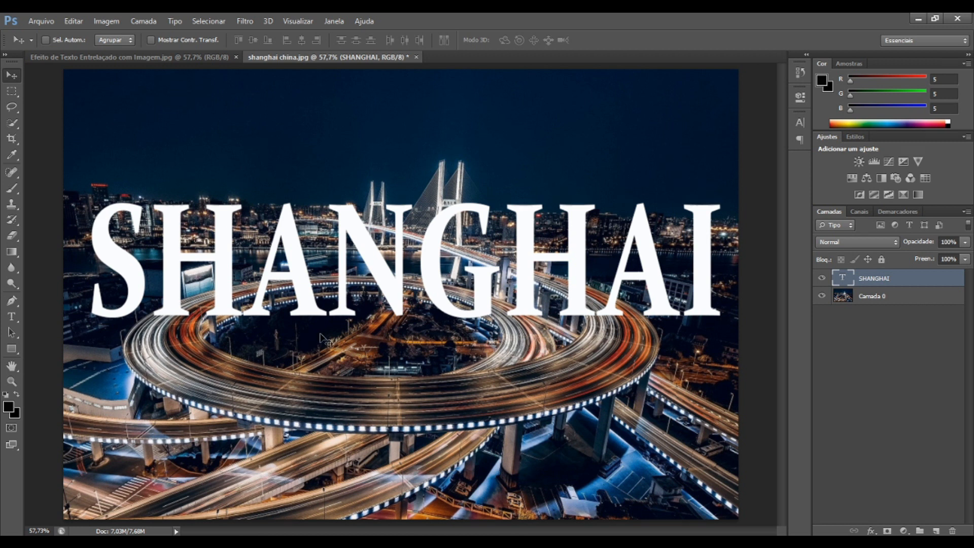
Step: Add a layer mask to the SHANGHAI text layer and lower the layer's opacity to 20%
{"action": "left_click", "coordinate": [887, 531]}
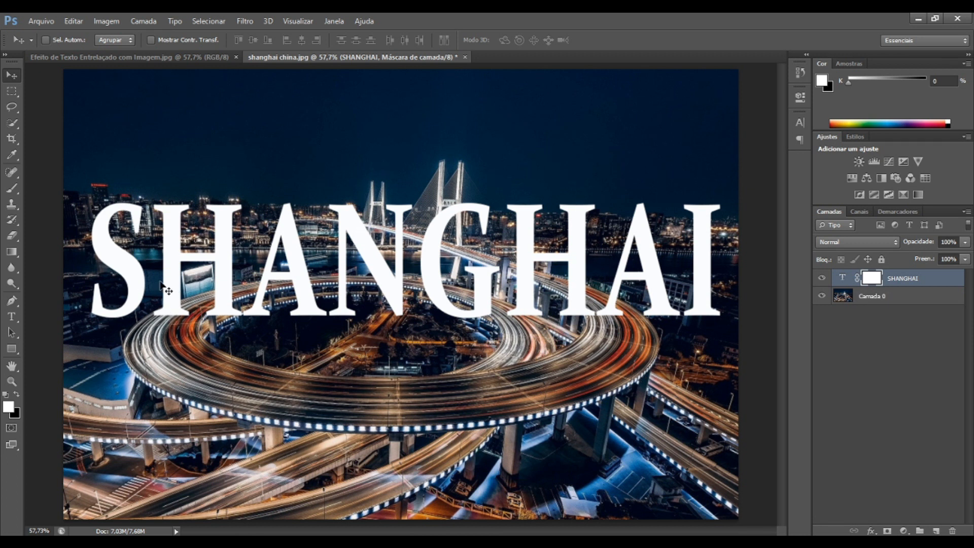
{"action": "scroll", "coordinate": [160, 287], "scroll_direction": "up", "scroll_amount": 3}
{"action": "scroll", "coordinate": [157, 283], "scroll_direction": "up", "scroll_amount": 4}
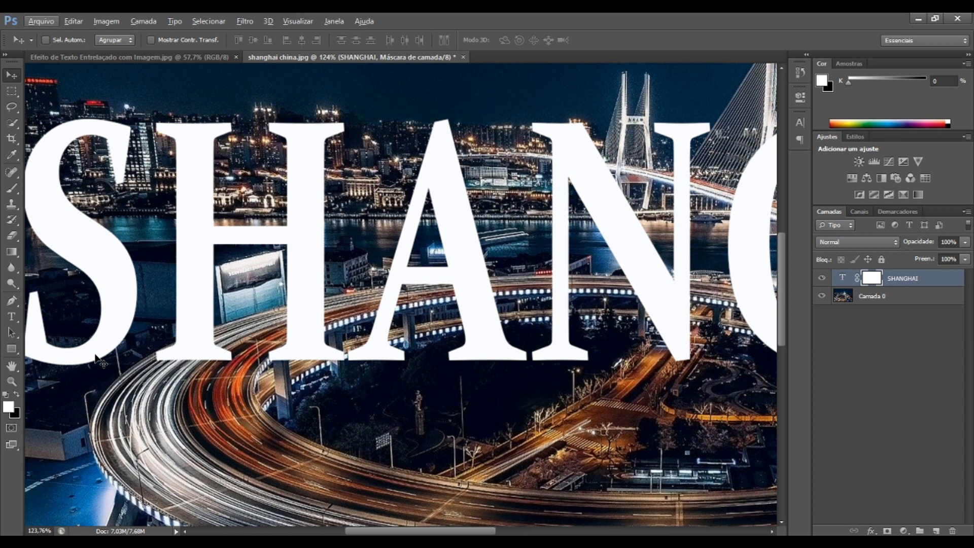
{"action": "key", "text": "ctrl+0"}
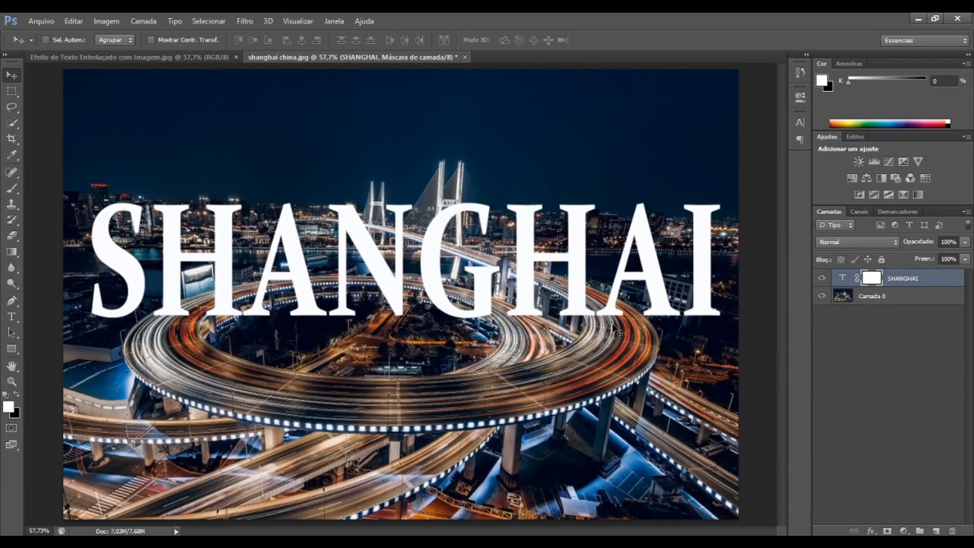
{"action": "left_click", "coordinate": [966, 243]}
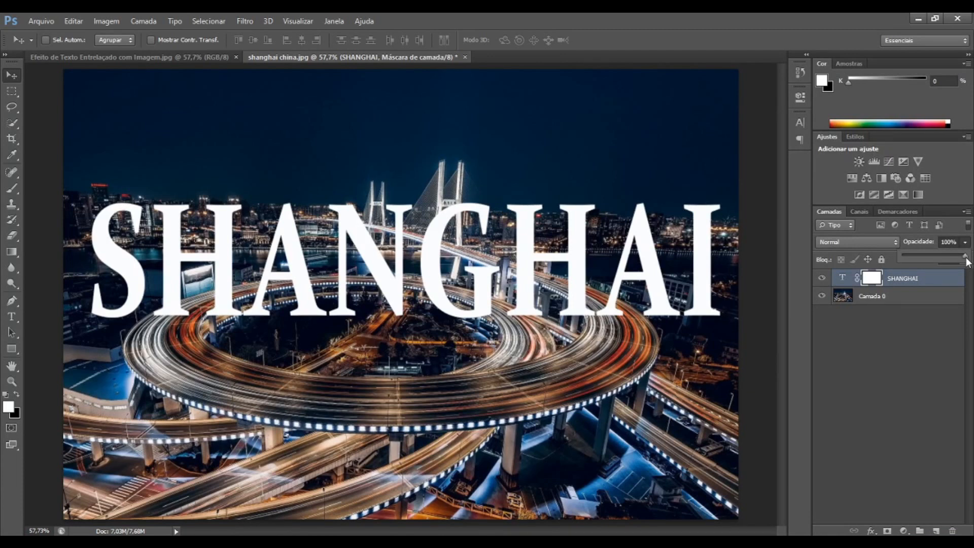
{"action": "left_click_drag", "start_coordinate": [951, 254], "coordinate": [915, 257]}
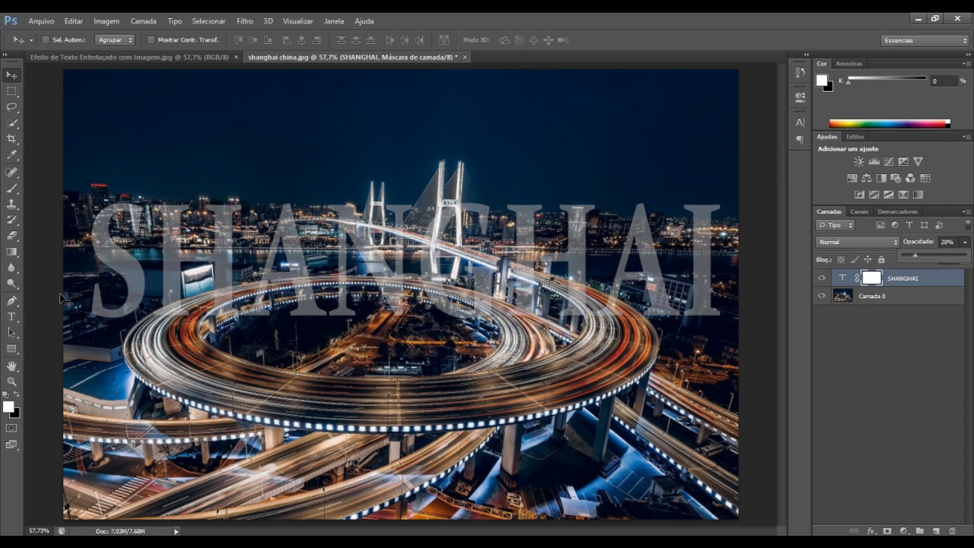
Step: Start a Pen tool path along the left wall and roof edge of the building overlapping the letter S
{"action": "scroll", "coordinate": [131, 279], "scroll_direction": "up", "scroll_amount": 2}
{"action": "scroll", "coordinate": [131, 278], "scroll_direction": "up", "scroll_amount": 4}
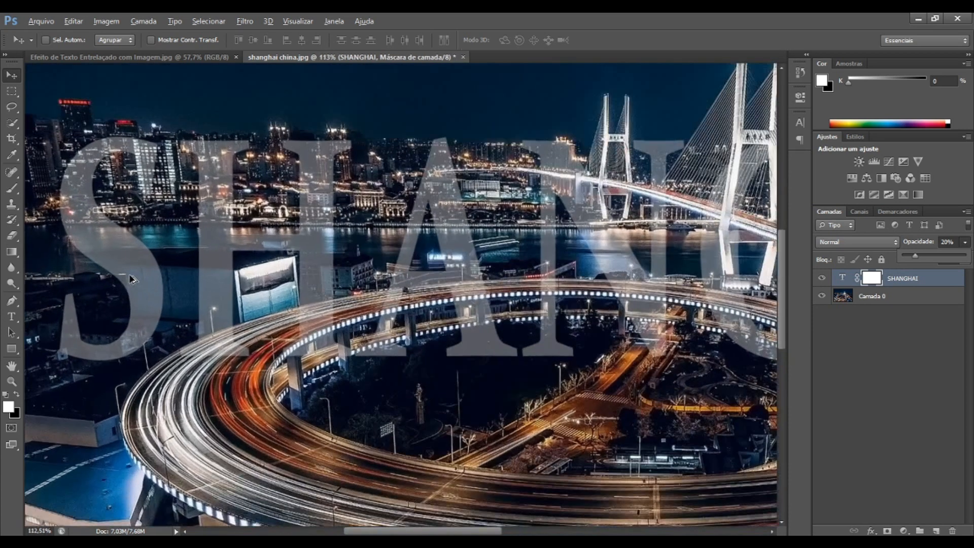
{"action": "scroll", "coordinate": [130, 278], "scroll_direction": "up", "scroll_amount": 1}
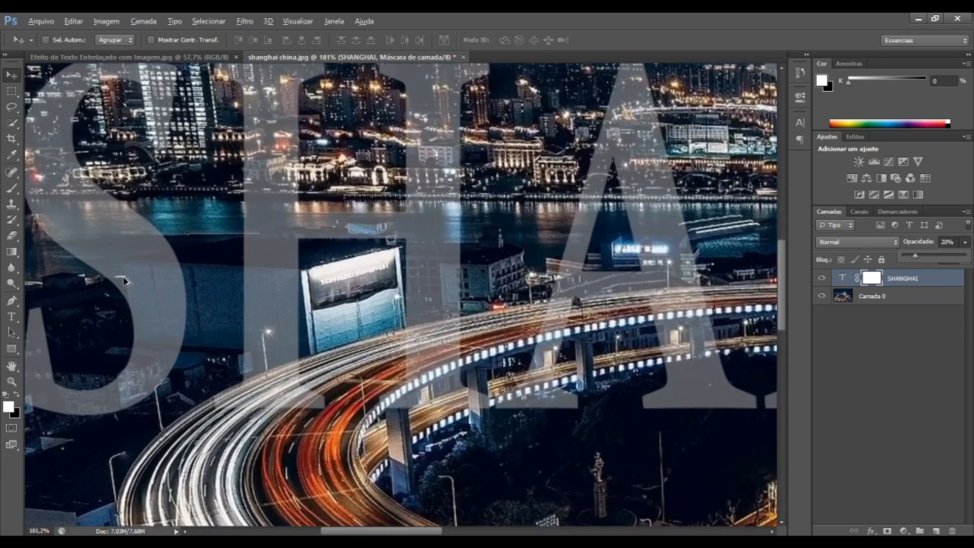
{"action": "scroll", "coordinate": [104, 289], "scroll_direction": "up", "scroll_amount": 1}
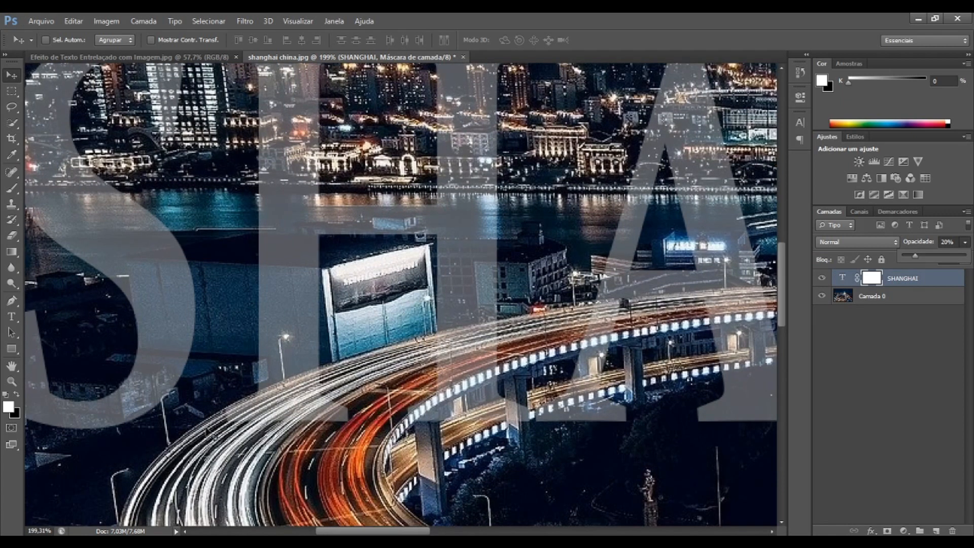
{"action": "left_click_drag", "start_coordinate": [333, 531], "coordinate": [325, 532]}
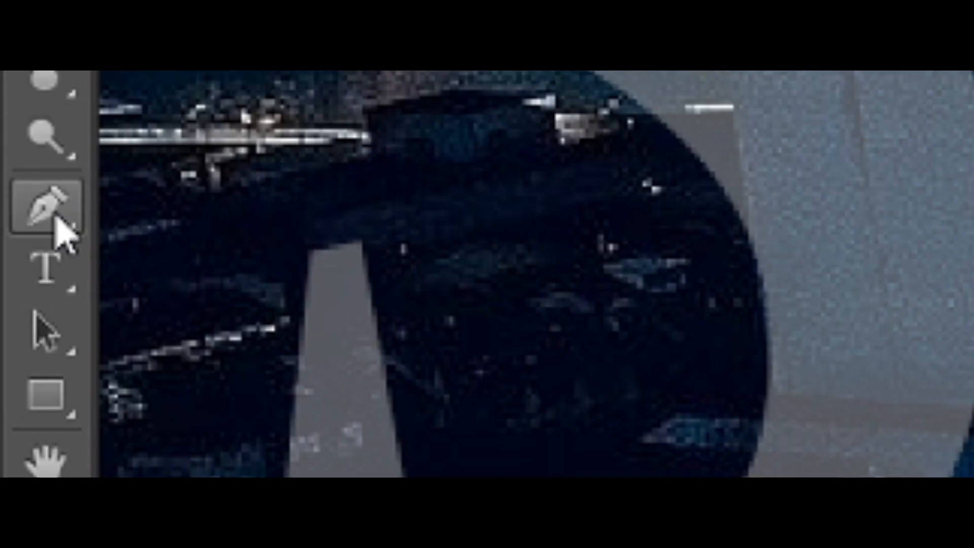
{"action": "left_click", "coordinate": [12, 301]}
{"action": "right_click", "coordinate": [56, 218]}
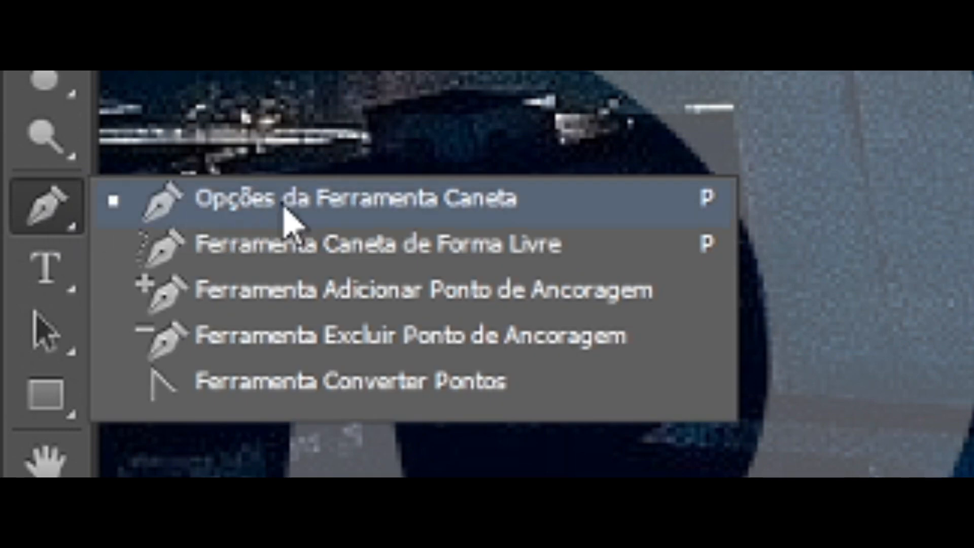
{"action": "left_click", "coordinate": [300, 201]}
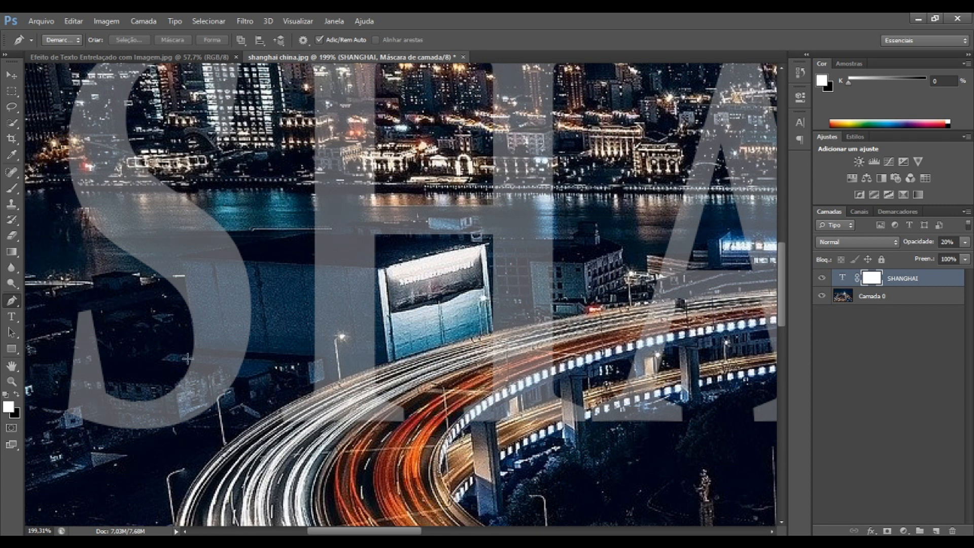
{"action": "left_click", "coordinate": [192, 320]}
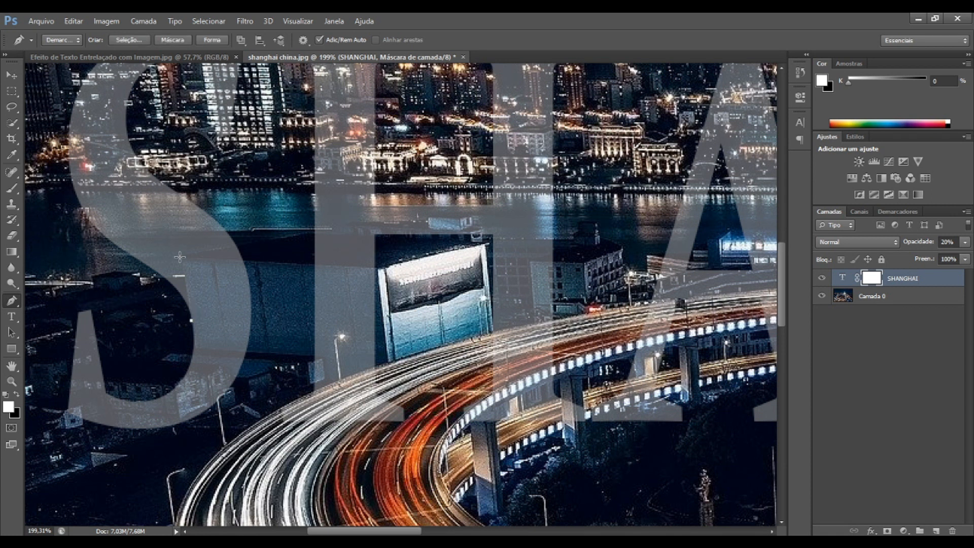
{"action": "left_click", "coordinate": [180, 256]}
{"action": "left_click", "coordinate": [243, 245]}
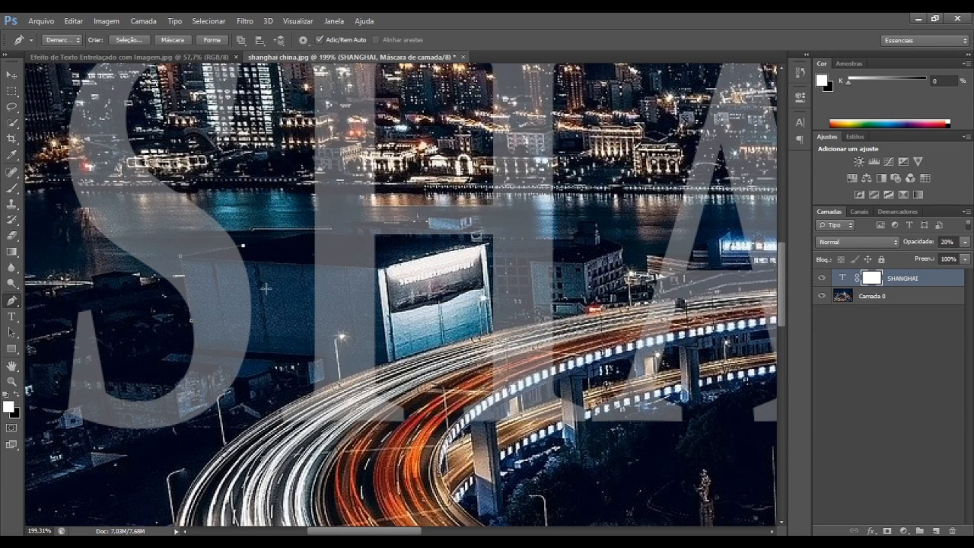
Step: Continue the path across the building and around the lower part of the letter S, closing it at its starting point
{"action": "left_click", "coordinate": [274, 358]}
{"action": "left_click", "coordinate": [194, 442]}
{"action": "left_click", "coordinate": [70, 443]}
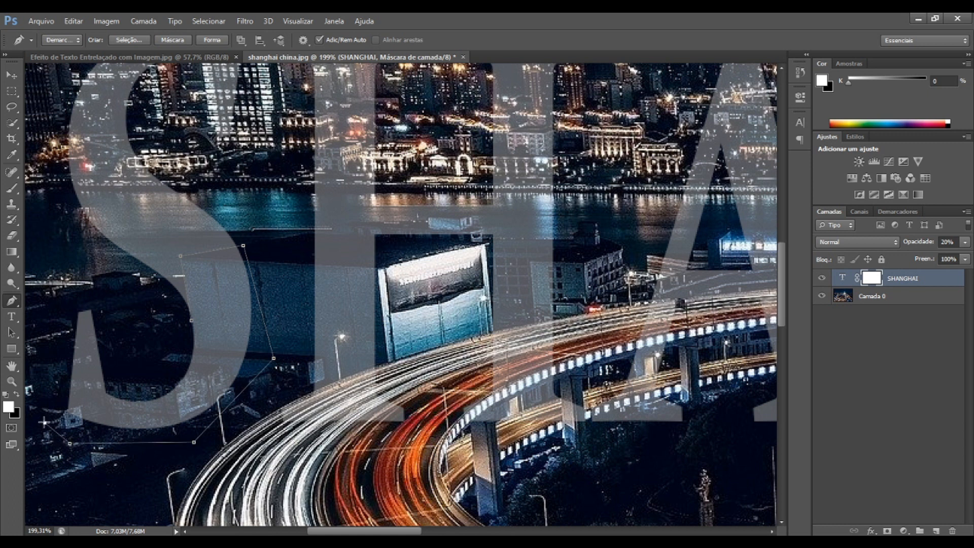
{"action": "left_click", "coordinate": [45, 422]}
{"action": "left_click", "coordinate": [68, 378]}
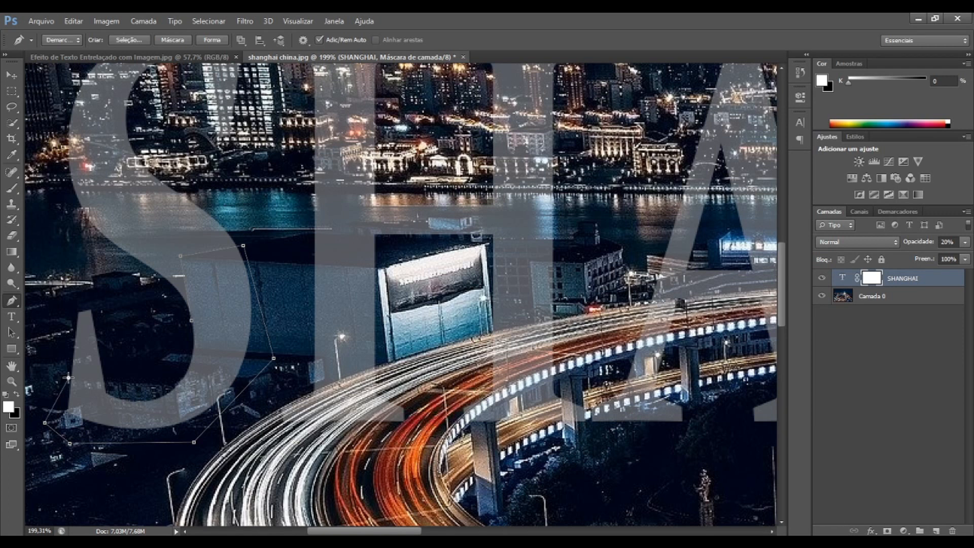
{"action": "left_click", "coordinate": [103, 353]}
{"action": "left_click", "coordinate": [192, 322]}
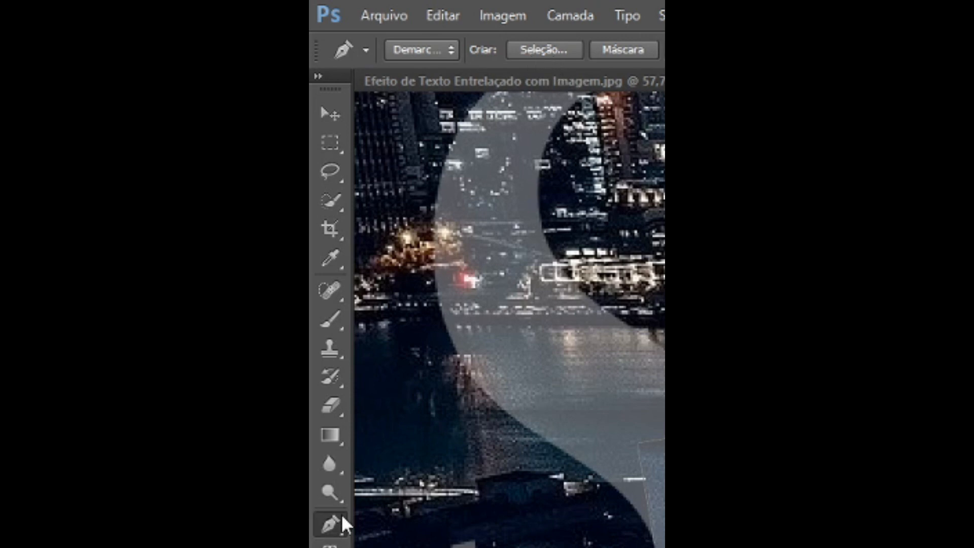
Step: Turn the closed path into a new selection with a 0.1 px feather, mask out that part of the letter S, and deselect
{"action": "left_click", "coordinate": [564, 50]}
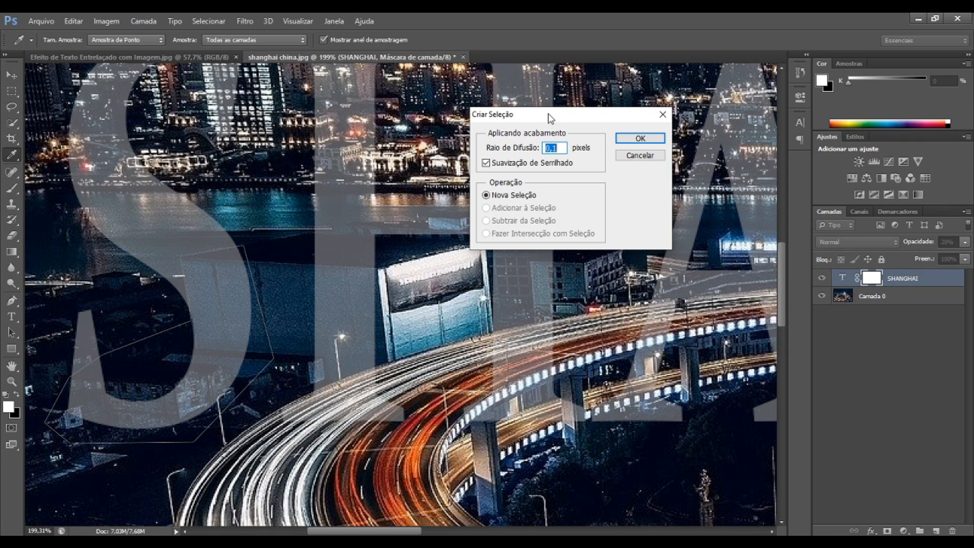
{"action": "left_click_drag", "start_coordinate": [543, 118], "coordinate": [621, 159]}
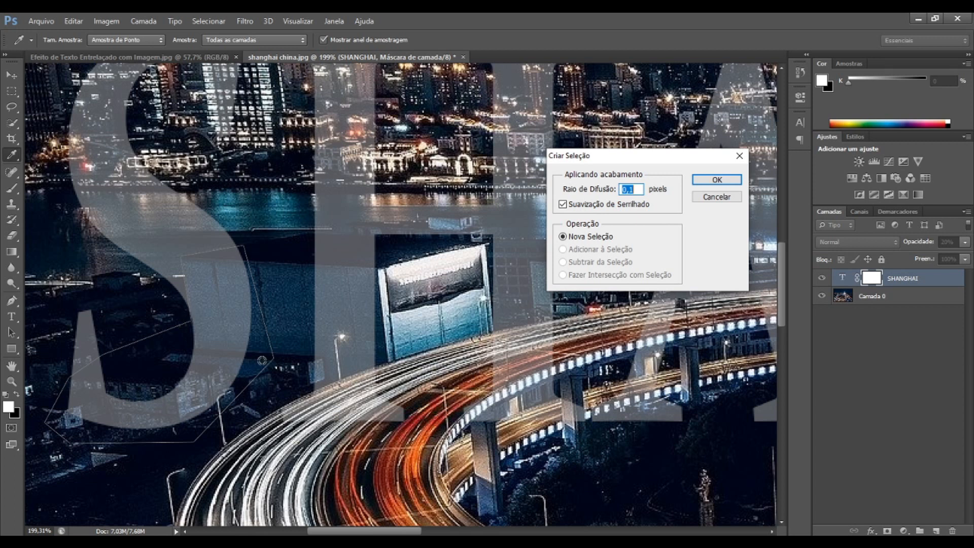
{"action": "left_click", "coordinate": [710, 180]}
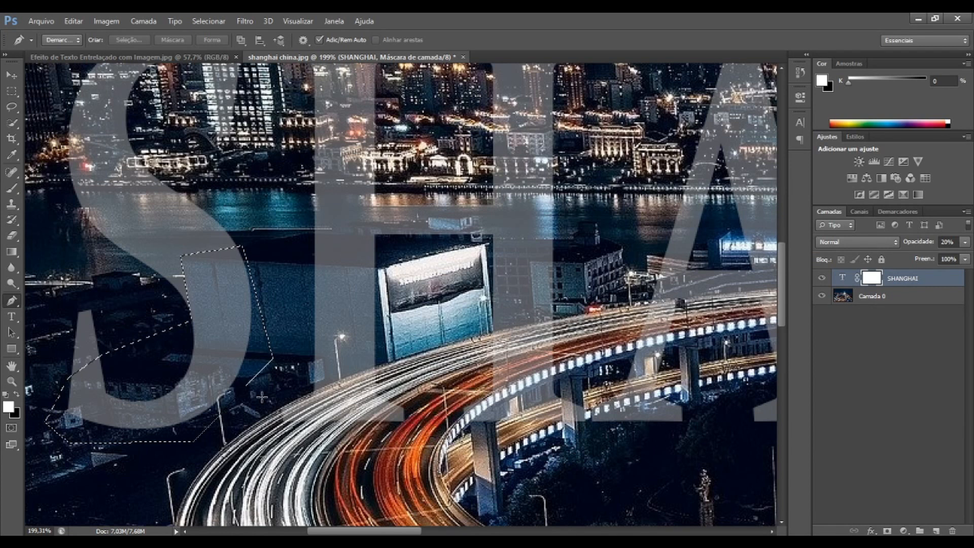
{"action": "key", "text": "Delete"}
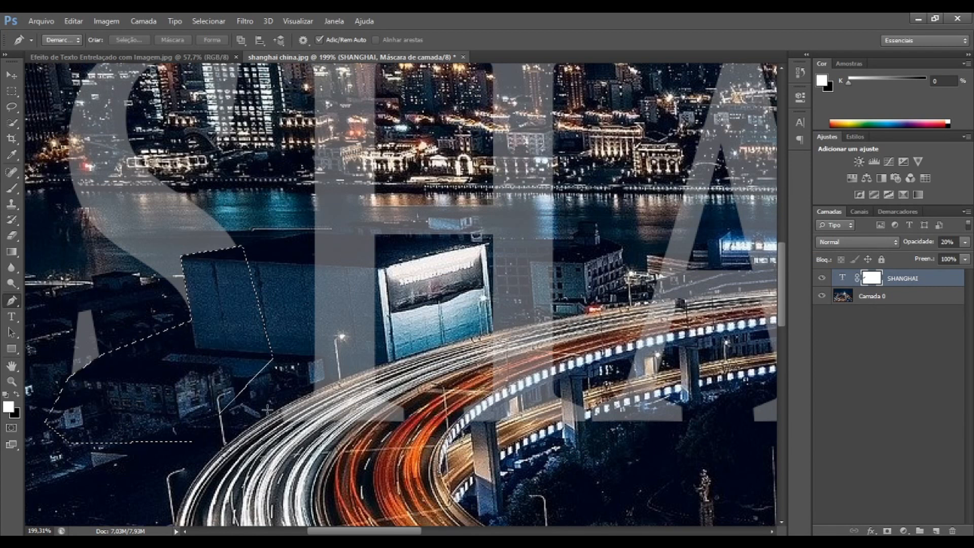
{"action": "key", "text": "ctrl+d"}
Step: Draw a closed Pen path around the lower left leg of the first H where it overlaps the large building and highway
{"action": "key", "text": "ctrl+0"}
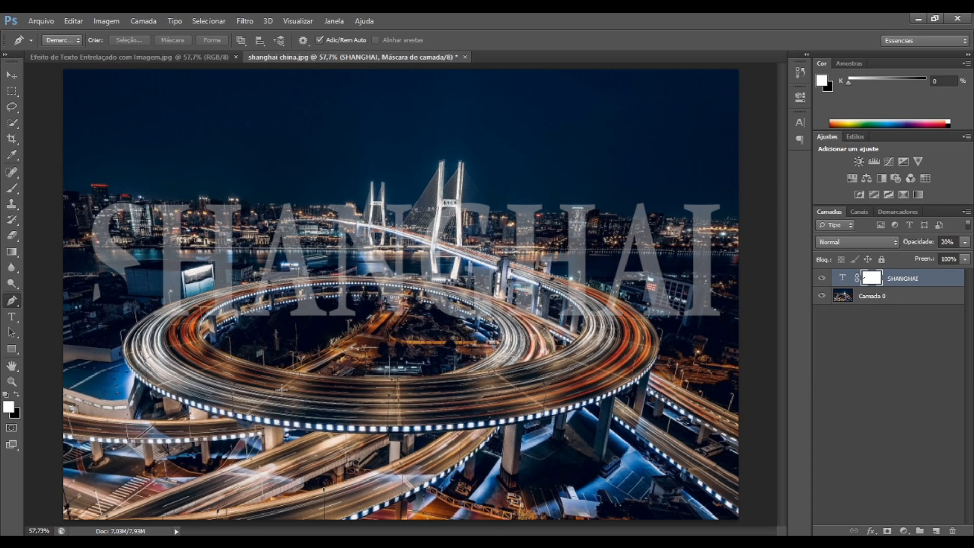
{"action": "scroll", "coordinate": [198, 299], "scroll_direction": "up", "scroll_amount": 3}
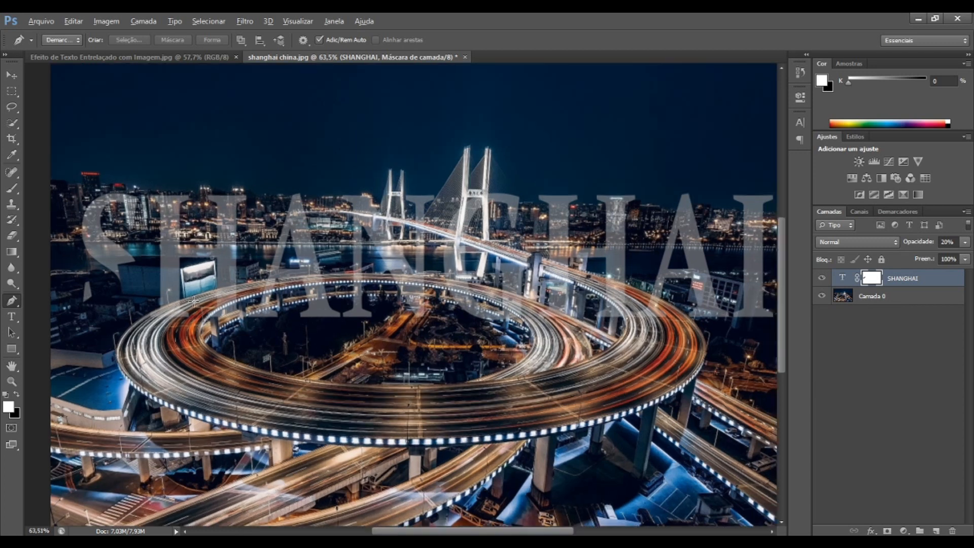
{"action": "scroll", "coordinate": [194, 298], "scroll_direction": "up", "scroll_amount": 5}
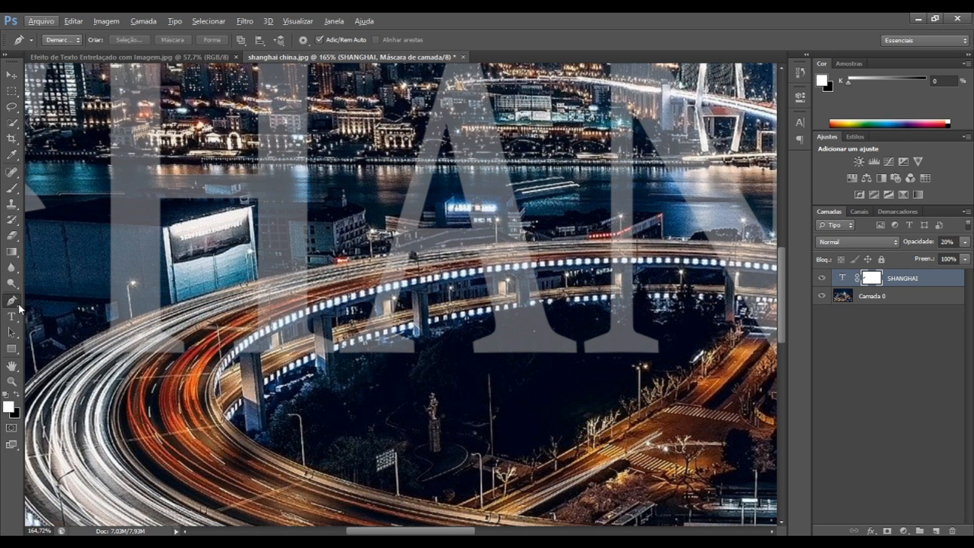
{"action": "key", "text": "alt"}
{"action": "scroll", "coordinate": [102, 206], "scroll_direction": "up", "scroll_amount": 3}
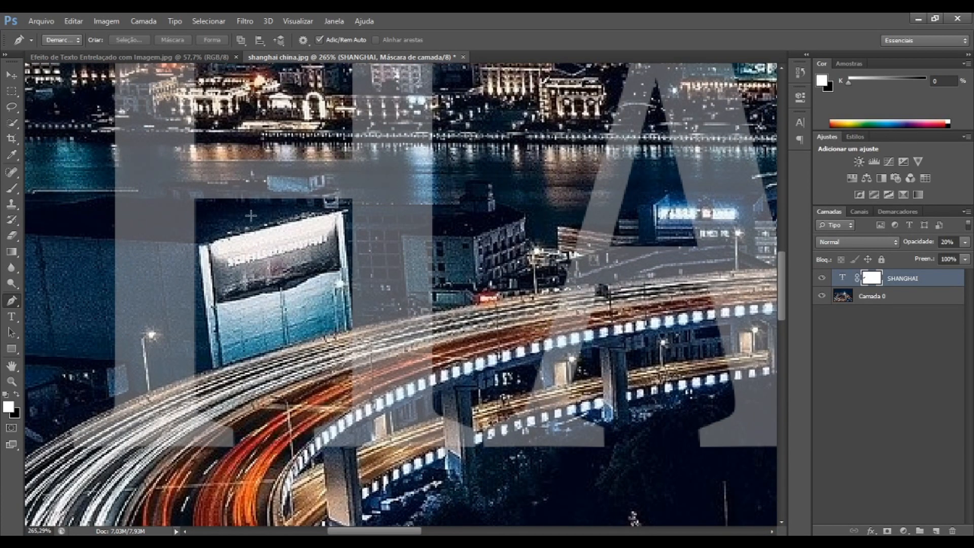
{"action": "left_click", "coordinate": [103, 196]}
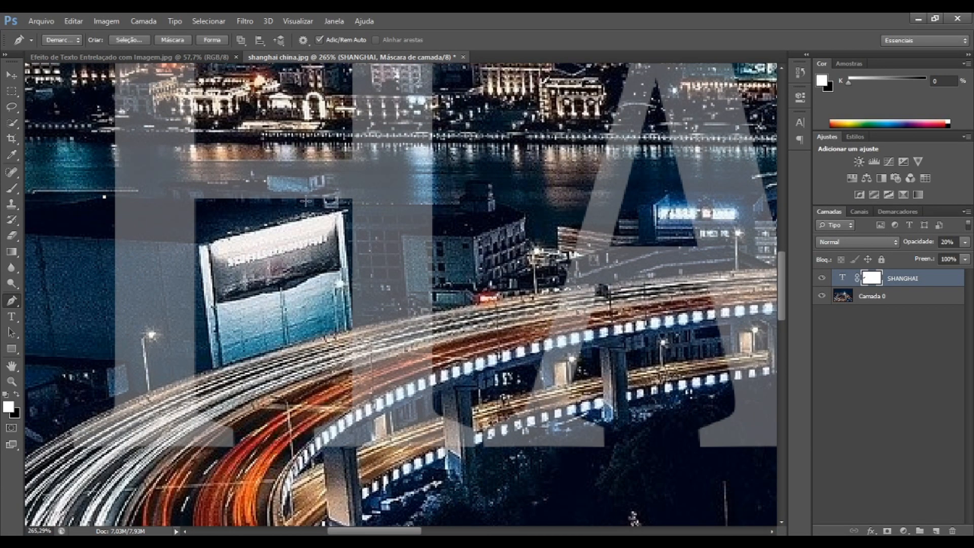
{"action": "left_click", "coordinate": [217, 202]}
{"action": "left_click", "coordinate": [276, 481]}
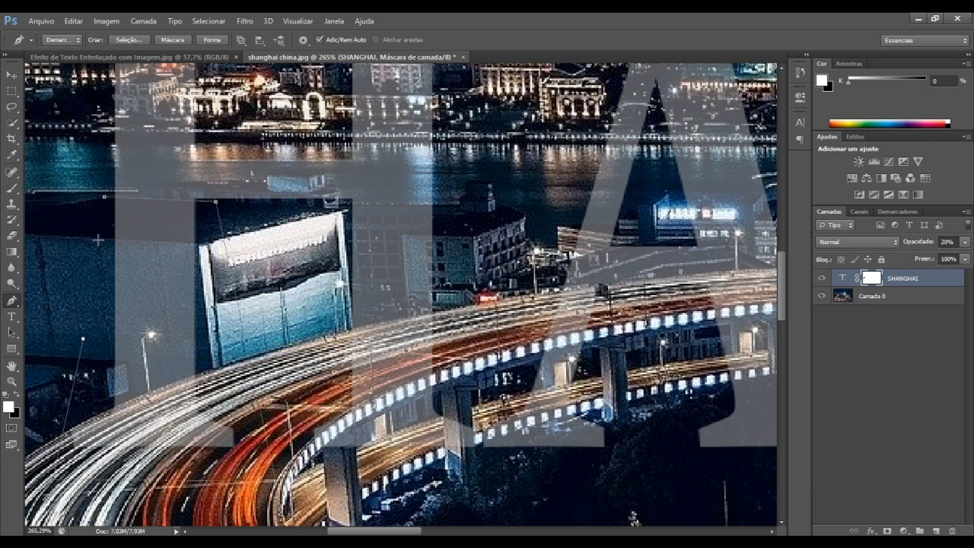
{"action": "left_click", "coordinate": [106, 198]}
Step: Convert the path to a selection with a 0.1 px feather, mask out the H's lower left leg, and deselect
{"action": "left_click", "coordinate": [135, 41]}
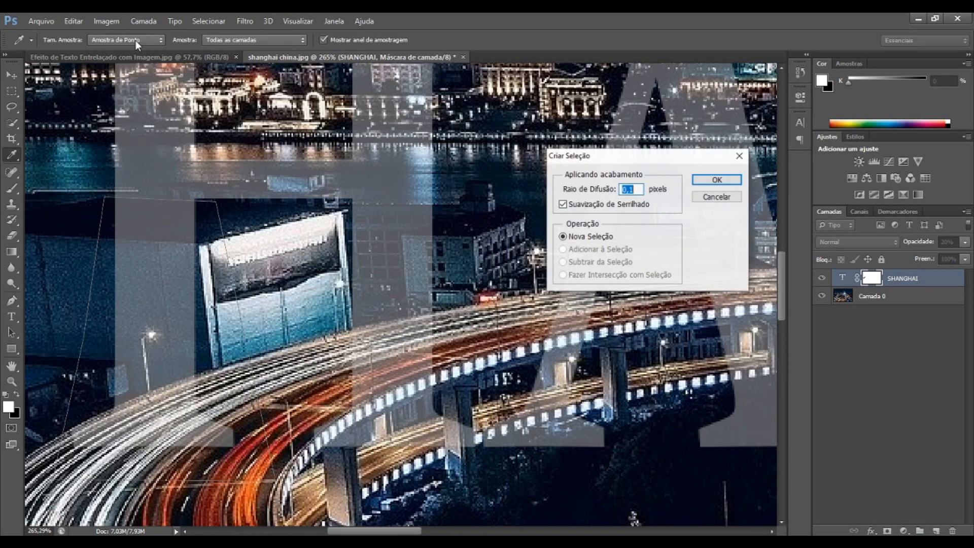
{"action": "left_click", "coordinate": [736, 181]}
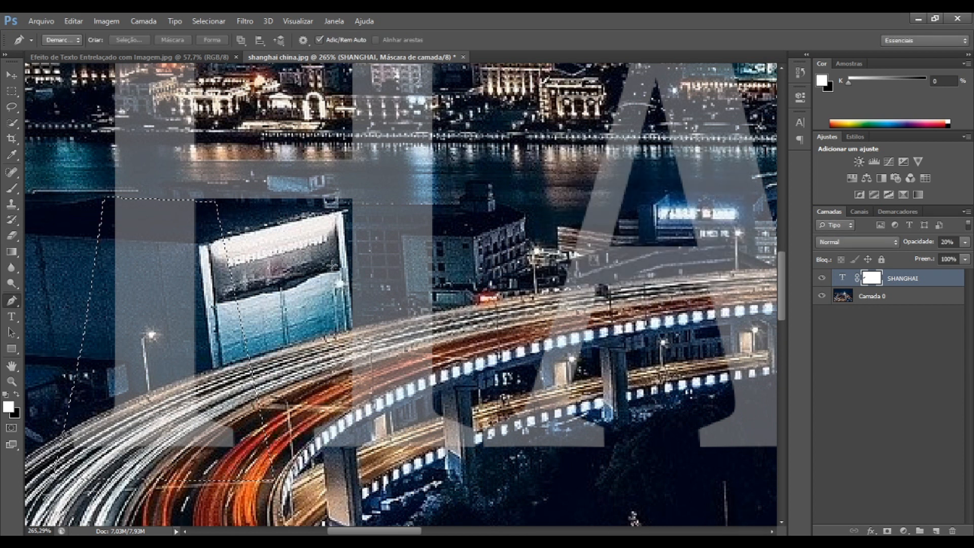
{"action": "key", "text": "Delete"}
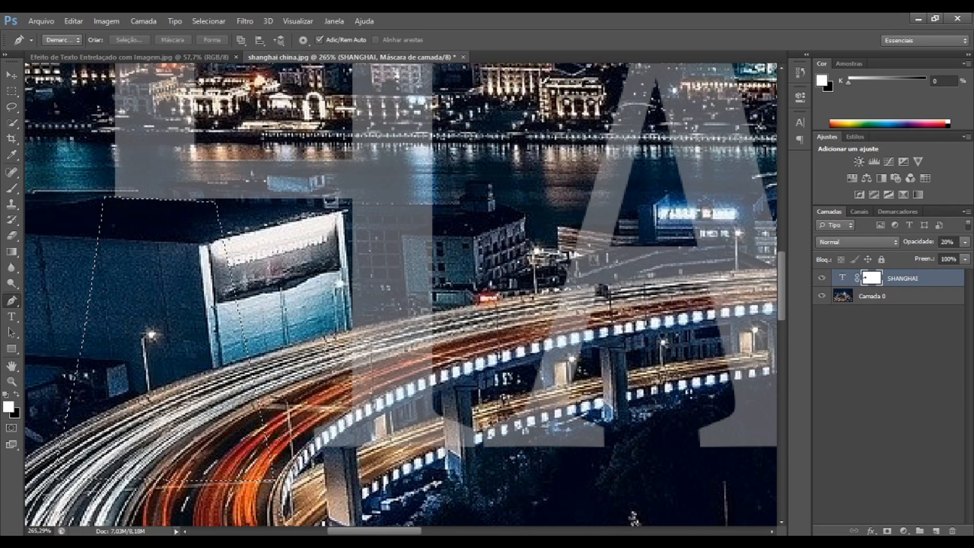
{"action": "key", "text": "ctrl+d"}
{"action": "left_click", "coordinate": [351, 327]}
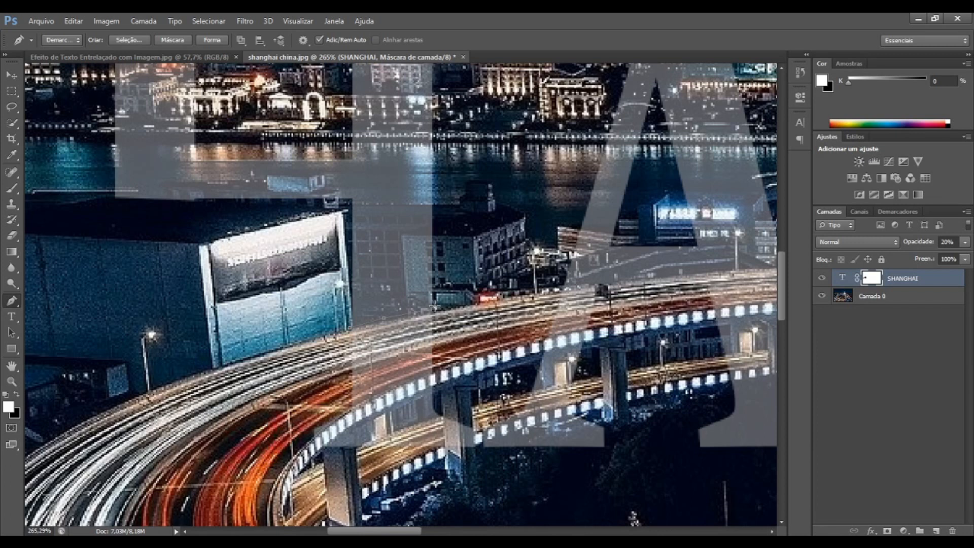
{"action": "key", "text": "ctrl+z"}
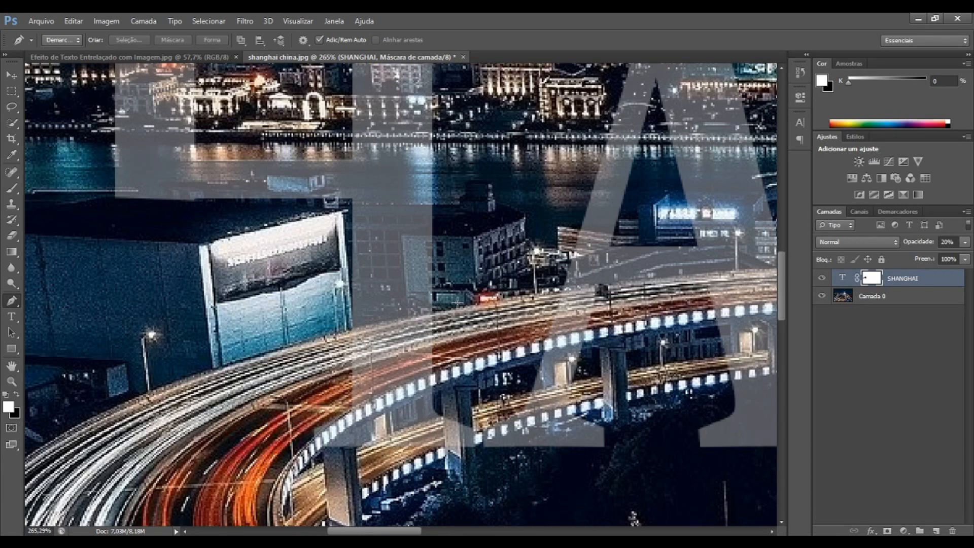
{"action": "left_click", "coordinate": [352, 328]}
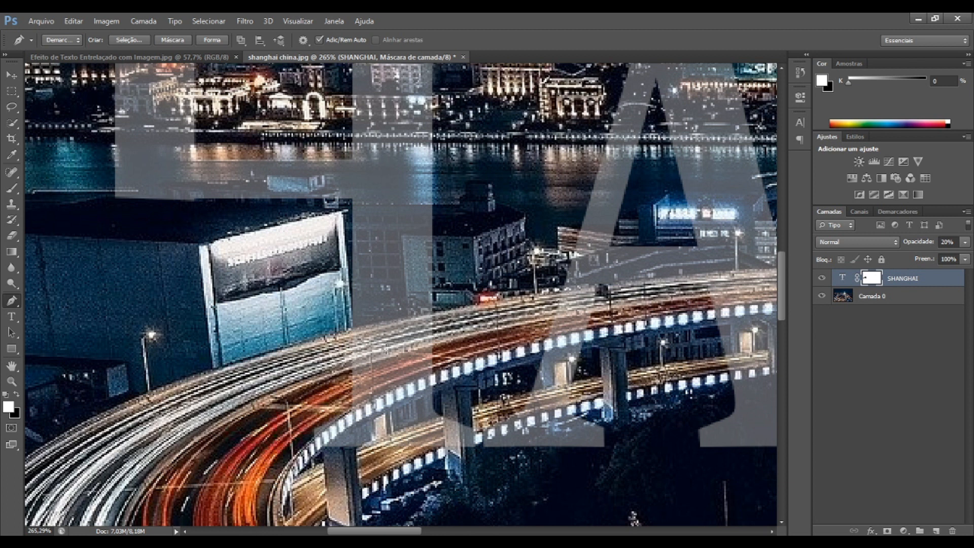
{"action": "key", "text": "ctrl+z"}
Step: Outline the first H's right leg below the highway's upper edge, mask out that selected area, and deselect
{"action": "left_click", "coordinate": [350, 328]}
{"action": "key", "text": "i"}
{"action": "left_click", "coordinate": [139, 40]}
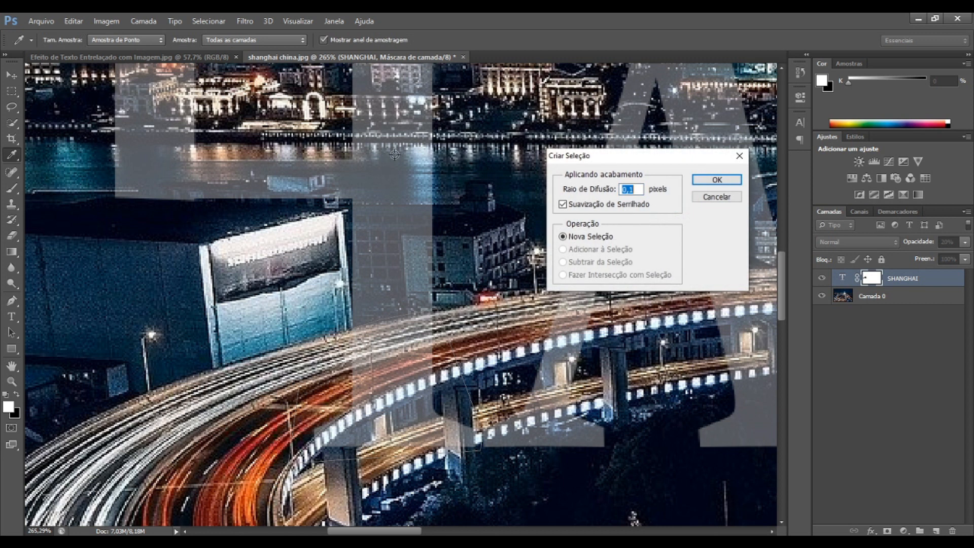
{"action": "left_click", "coordinate": [713, 179]}
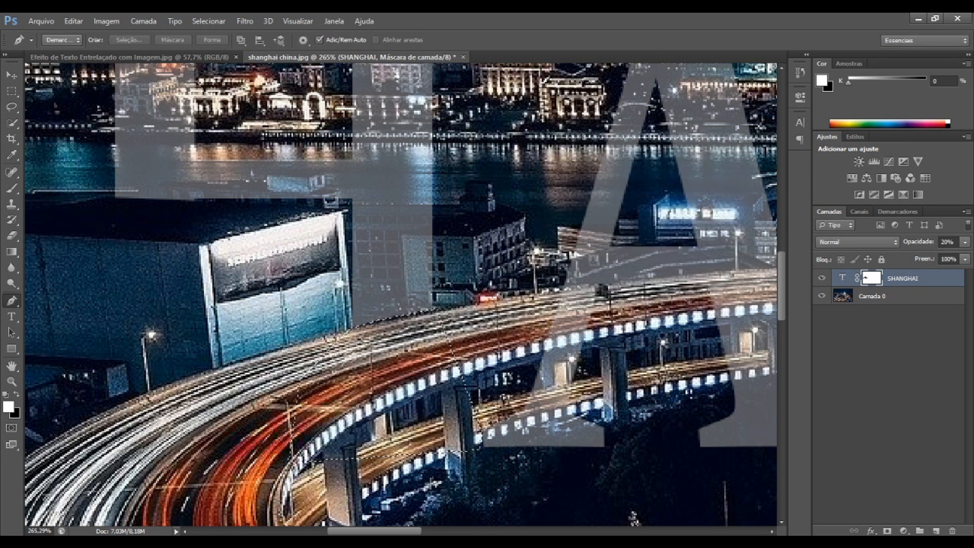
{"action": "key", "text": "ctrl+d"}
Step: Draw a closed Pen path around the first A's lower left leg, following the highway's upper edge and passing below the letter
{"action": "left_click_drag", "start_coordinate": [375, 530], "coordinate": [398, 530]}
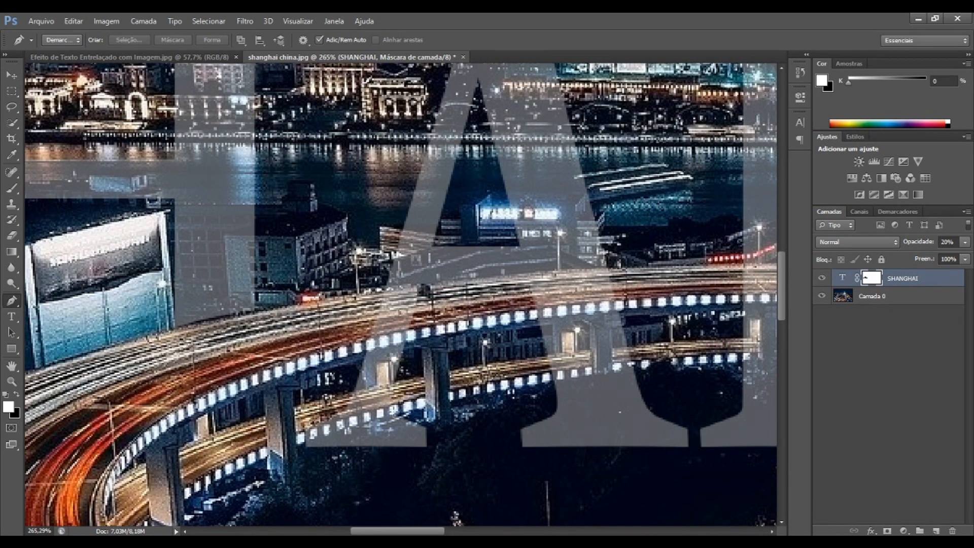
{"action": "left_click", "coordinate": [386, 286]}
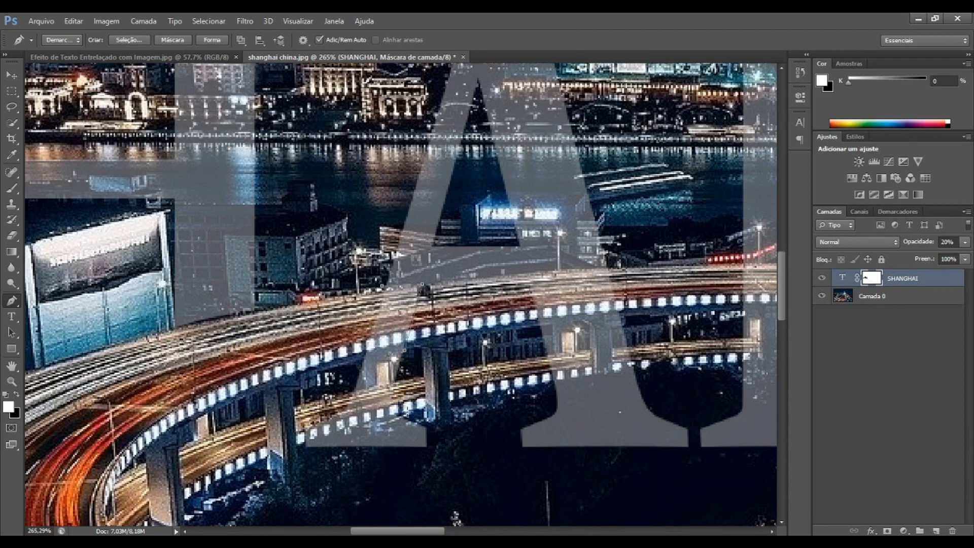
{"action": "left_click", "coordinate": [454, 434]}
{"action": "left_click", "coordinate": [447, 466]}
{"action": "left_click", "coordinate": [287, 476]}
{"action": "left_click", "coordinate": [308, 380]}
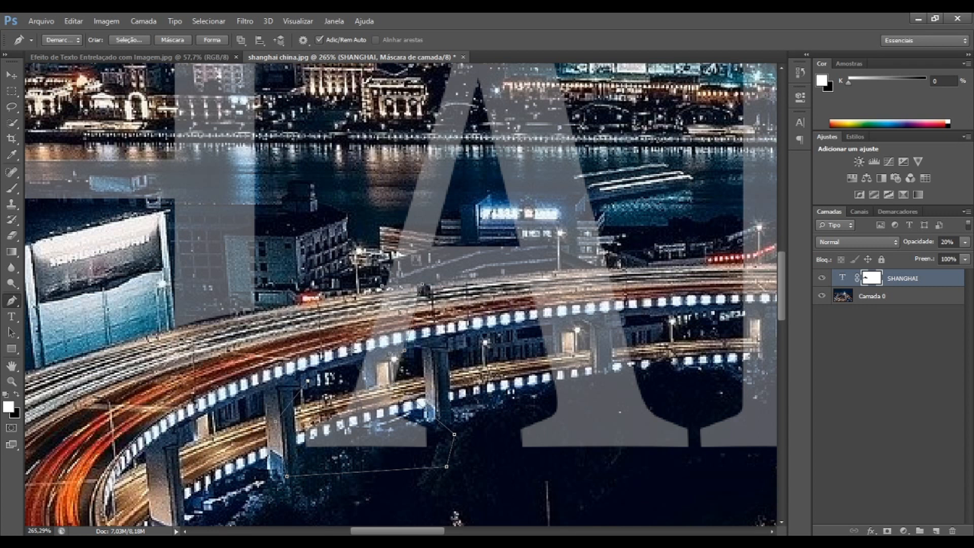
{"action": "left_click", "coordinate": [382, 287]}
Step: Convert the path to a selection with a 0.1 px feather, mask out the A's lower left leg, and deselect
{"action": "left_click", "coordinate": [141, 39]}
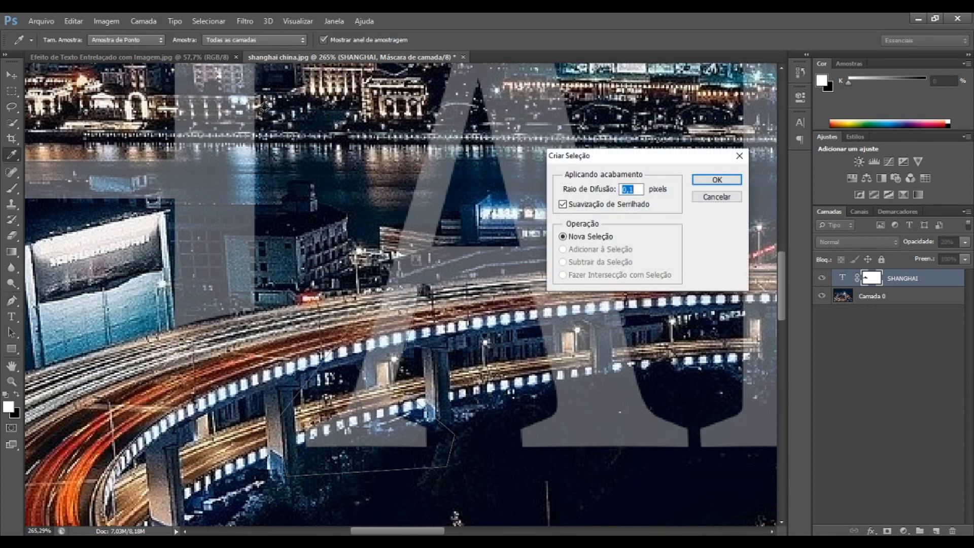
{"action": "left_click", "coordinate": [716, 180]}
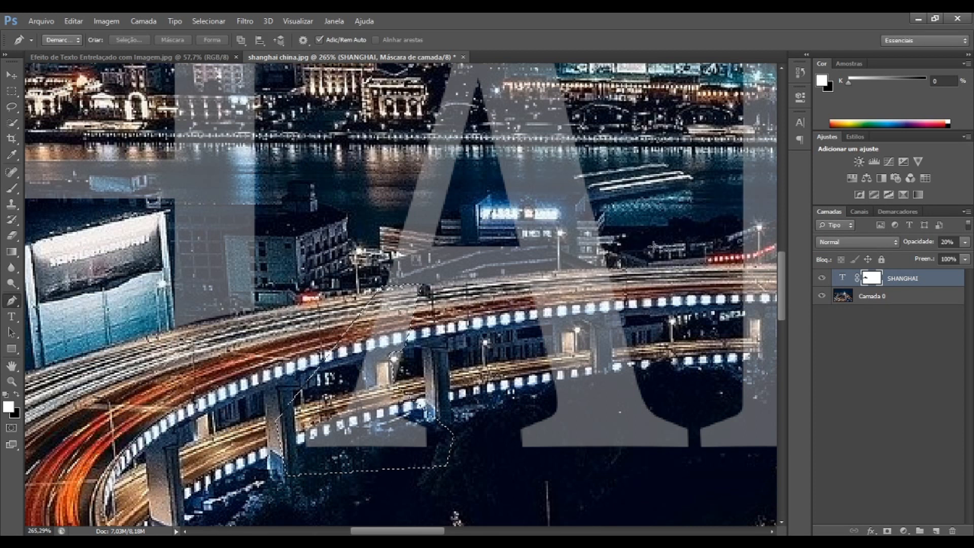
{"action": "key", "text": "ctrl+d"}
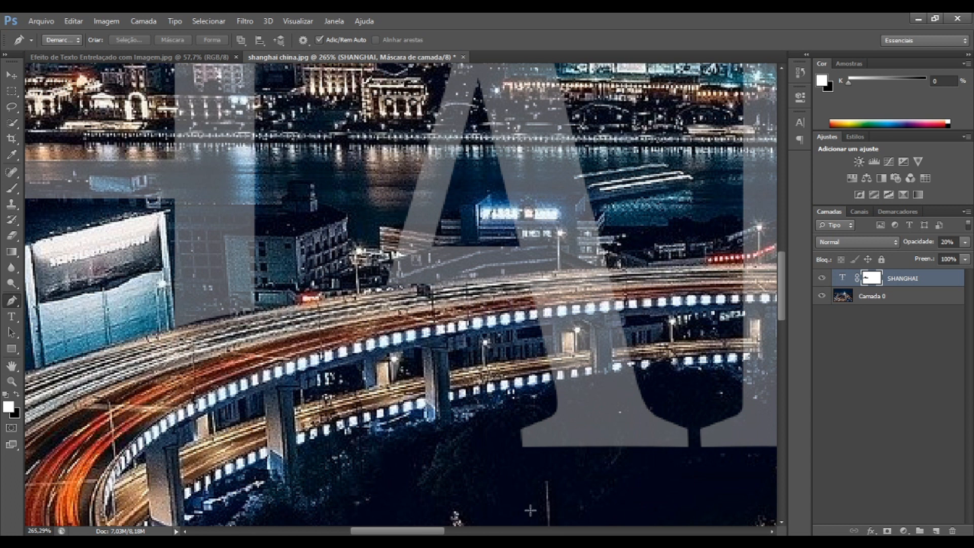
Step: Raise the SHANGHAI layer's opacity to 100% to check the interlacing on the whole image, and lower it again to 26%
{"action": "left_click", "coordinate": [964, 242]}
{"action": "left_click_drag", "start_coordinate": [958, 257], "coordinate": [968, 256]}
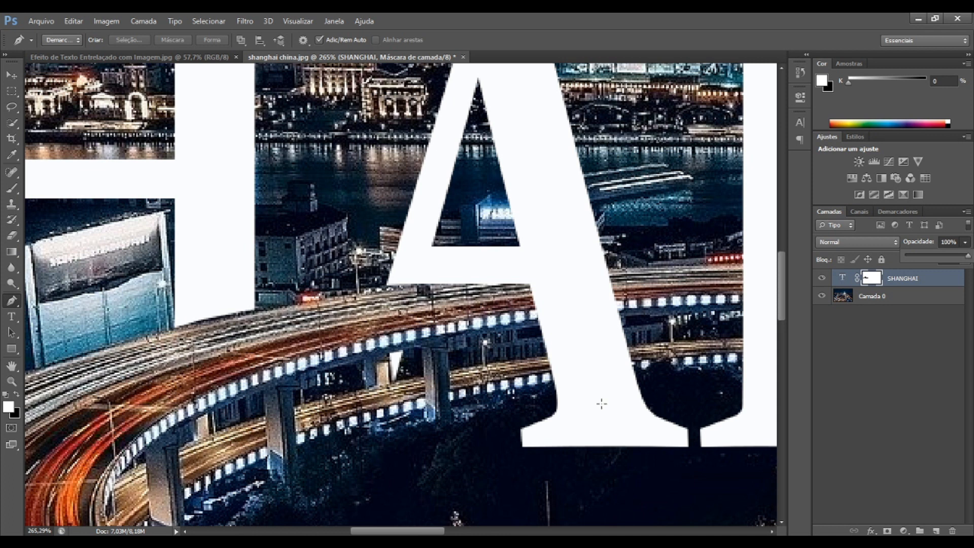
{"action": "left_click", "coordinate": [630, 50]}
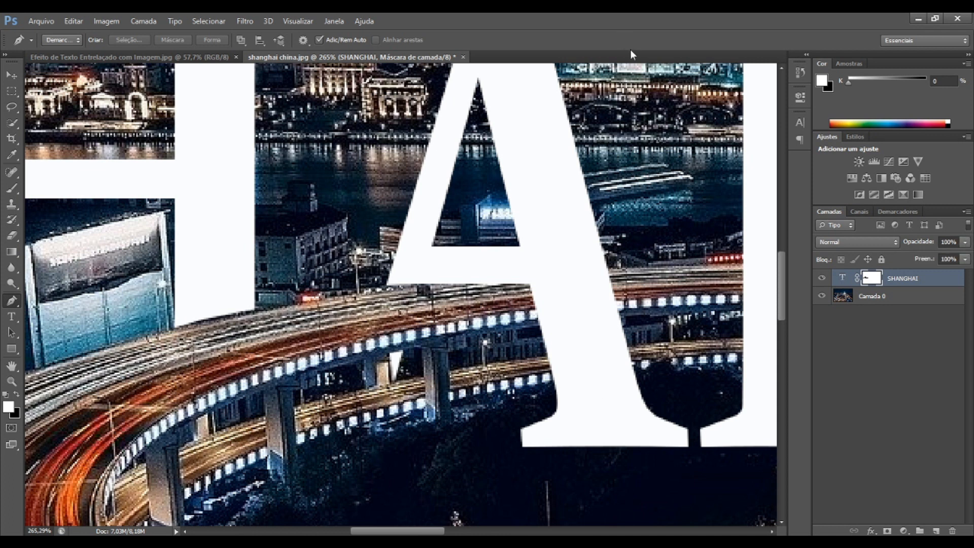
{"action": "key", "text": "ctrl+0"}
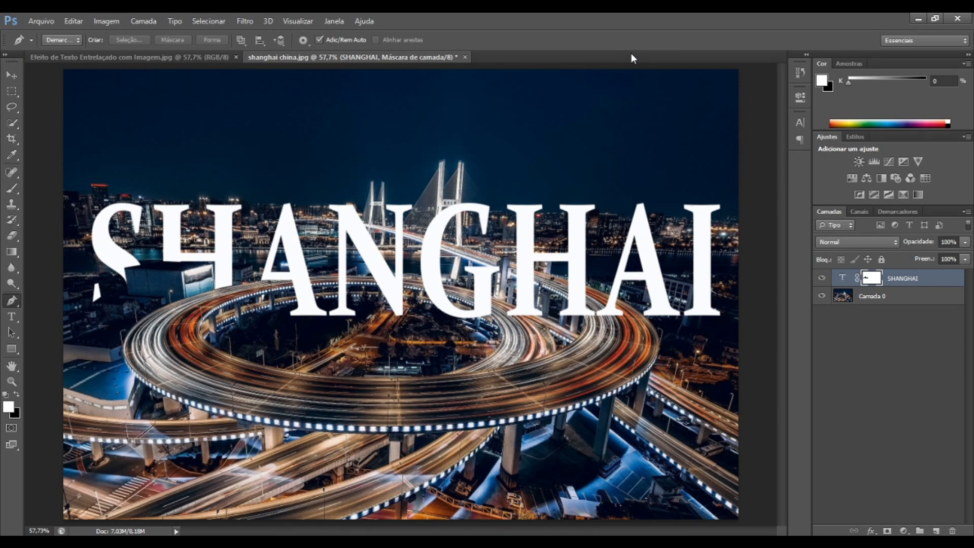
{"action": "left_click", "coordinate": [965, 242]}
{"action": "left_click_drag", "start_coordinate": [962, 256], "coordinate": [922, 267]}
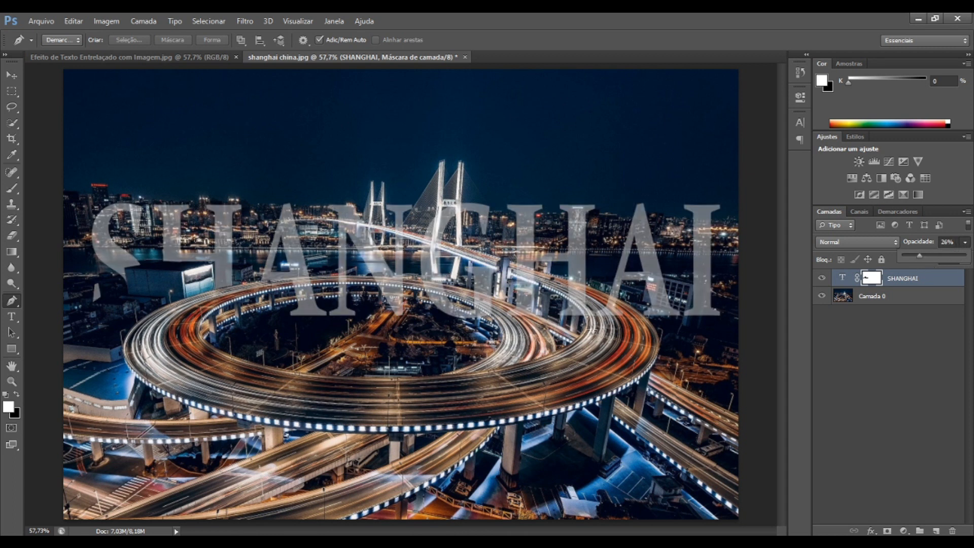
Step: Draw a closed Pen path around the foot of the first A's right leg, following the lower highway's edge and the treetops
{"action": "scroll", "coordinate": [325, 322], "scroll_direction": "up", "scroll_amount": 1}
{"action": "scroll", "coordinate": [325, 322], "scroll_direction": "up", "scroll_amount": 10}
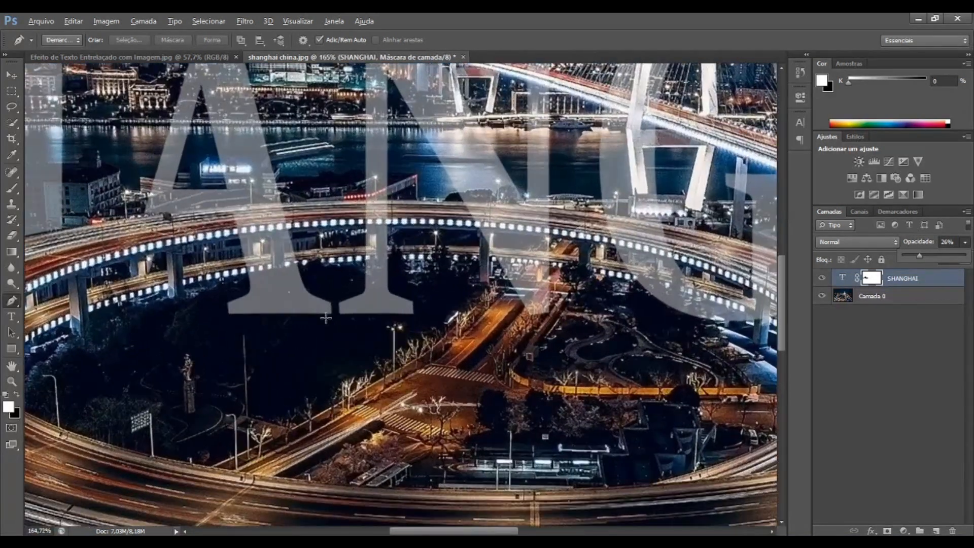
{"action": "scroll", "coordinate": [286, 292], "scroll_direction": "up", "scroll_amount": 1}
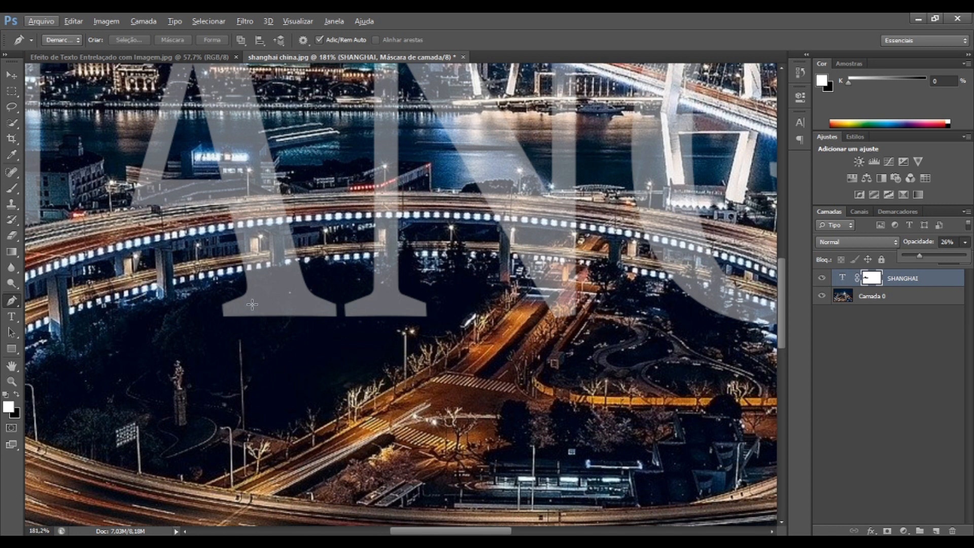
{"action": "scroll", "coordinate": [242, 286], "scroll_direction": "up", "scroll_amount": 3}
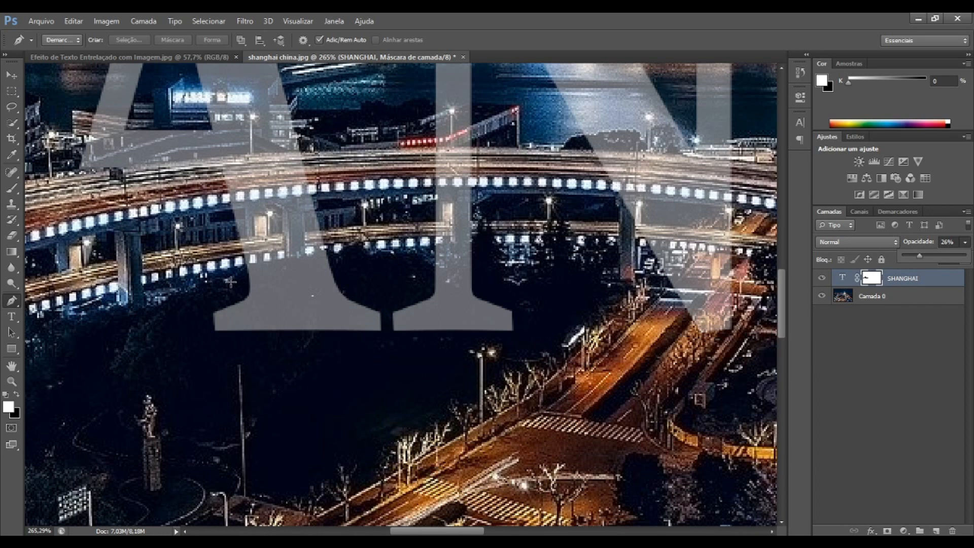
{"action": "left_click", "coordinate": [247, 265]}
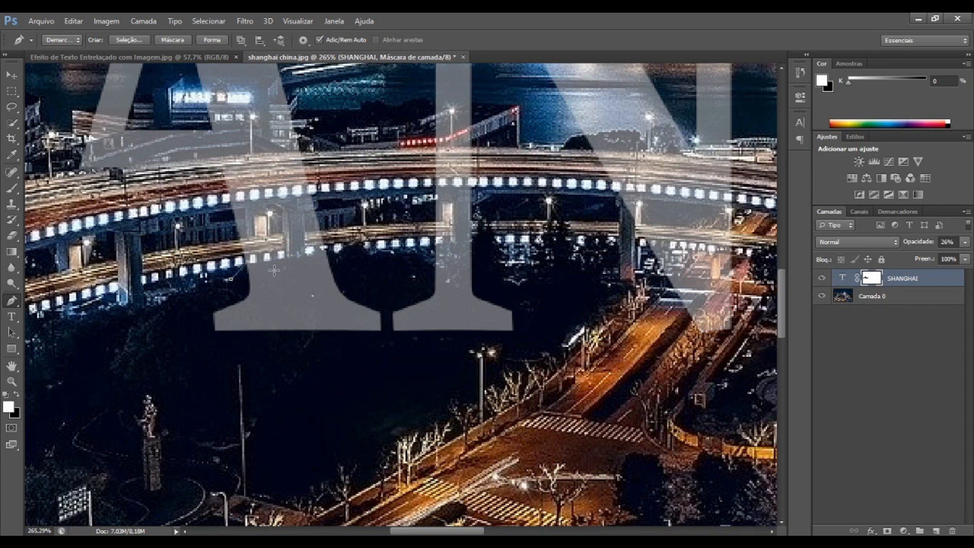
{"action": "left_click", "coordinate": [301, 262]}
{"action": "left_click", "coordinate": [325, 247]}
{"action": "left_click", "coordinate": [389, 308]}
{"action": "left_click", "coordinate": [389, 336]}
{"action": "left_click", "coordinate": [246, 360]}
{"action": "left_click", "coordinate": [197, 337]}
{"action": "left_click", "coordinate": [231, 279]}
Step: Convert the path to a selection with a 0.1 px feather, mask out the foot of the A's right leg, and deselect
{"action": "left_click", "coordinate": [129, 40]}
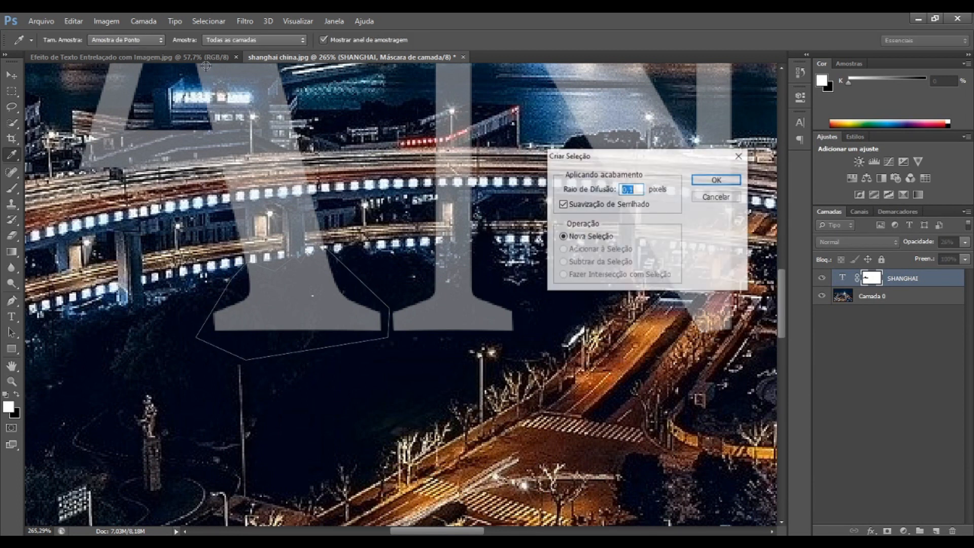
{"action": "left_click", "coordinate": [714, 180]}
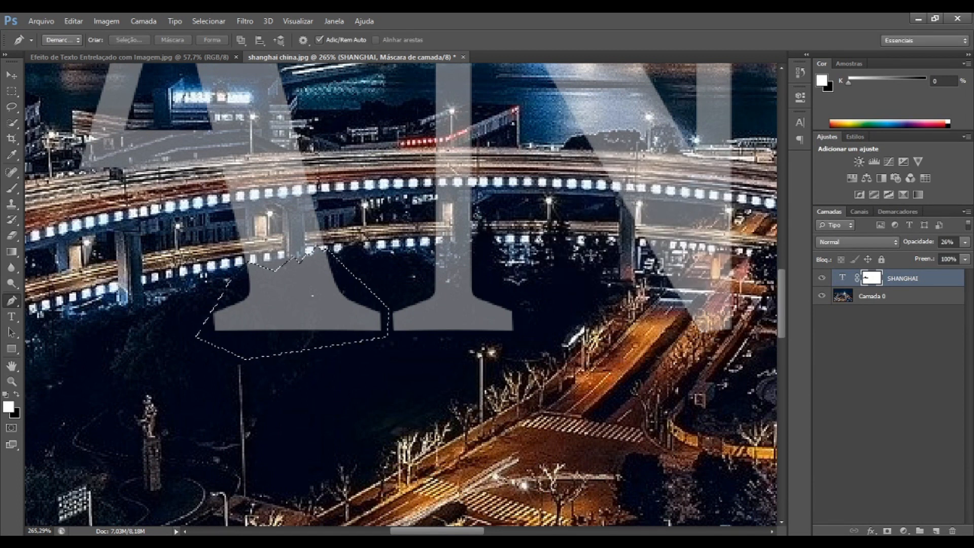
{"action": "key", "text": "Delete"}
{"action": "key", "text": "ctrl+d"}
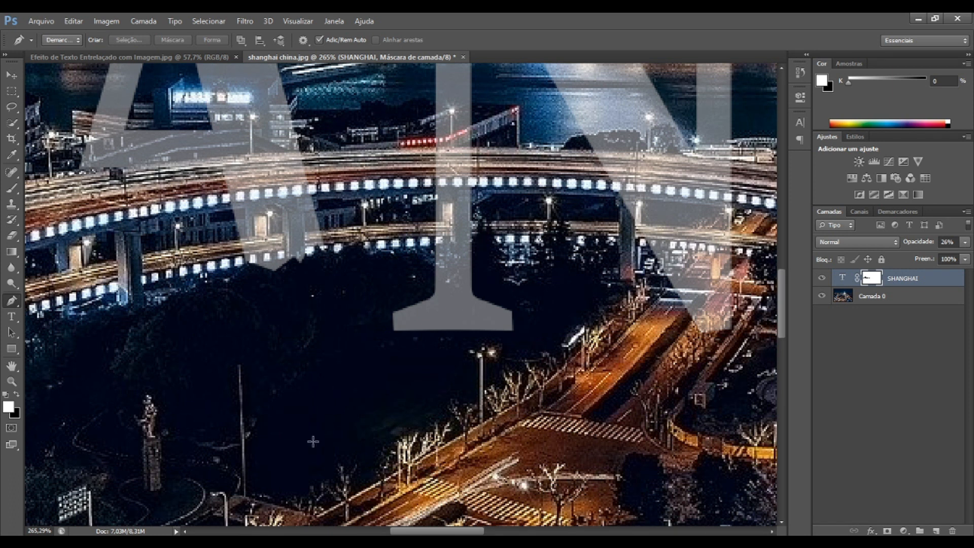
Step: Draw a closed Pen path around the foot of the N's left stem, following the treetops below the lower highway
{"action": "left_click_drag", "start_coordinate": [404, 531], "coordinate": [420, 531]}
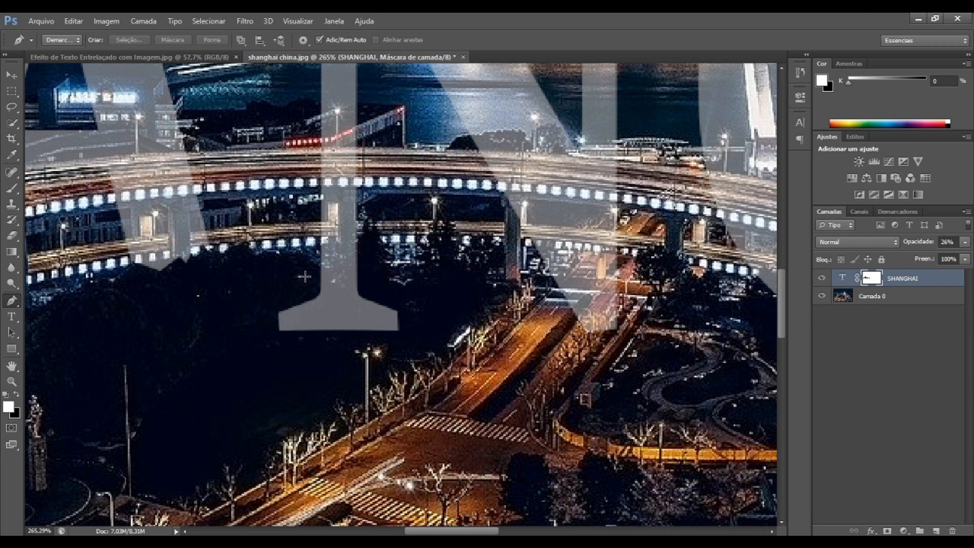
{"action": "left_click", "coordinate": [318, 264]}
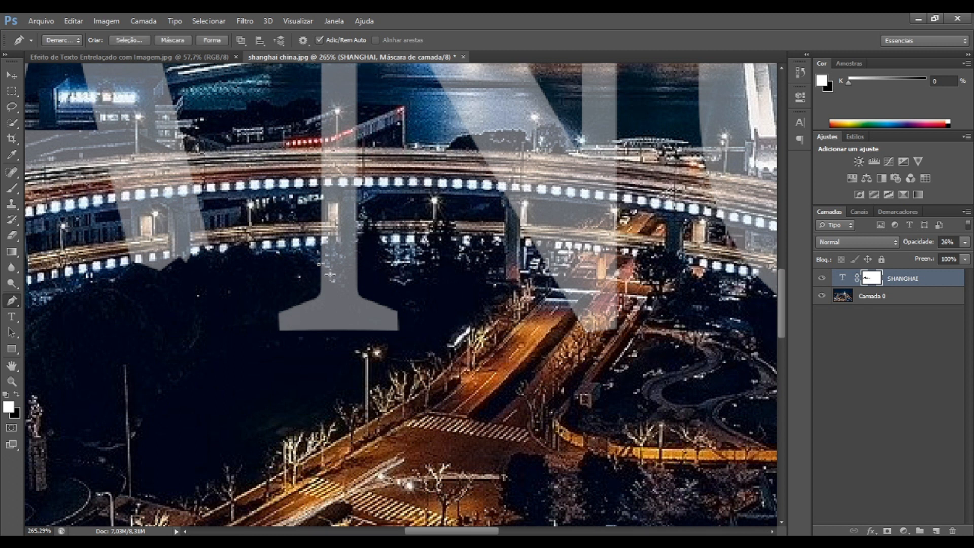
{"action": "left_click", "coordinate": [407, 294]}
{"action": "left_click", "coordinate": [437, 342]}
{"action": "left_click", "coordinate": [396, 366]}
{"action": "left_click", "coordinate": [291, 366]}
{"action": "left_click", "coordinate": [232, 337]}
{"action": "left_click", "coordinate": [244, 296]}
{"action": "left_click", "coordinate": [318, 265]}
Step: Convert the path to a selection with a 0.1 px feather, mask out the foot of the N's left stem, and deselect
{"action": "left_click", "coordinate": [129, 41]}
{"action": "left_click", "coordinate": [695, 182]}
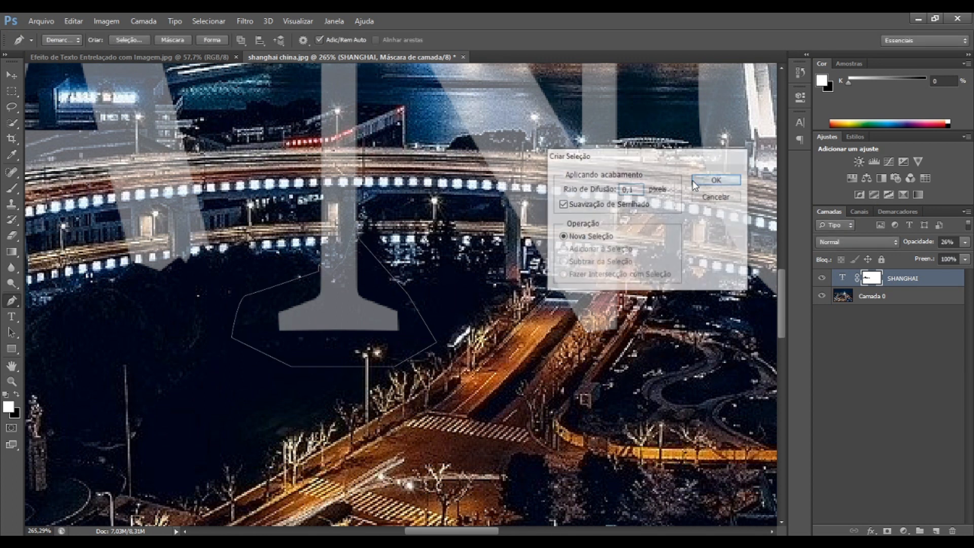
{"action": "key", "text": "Delete"}
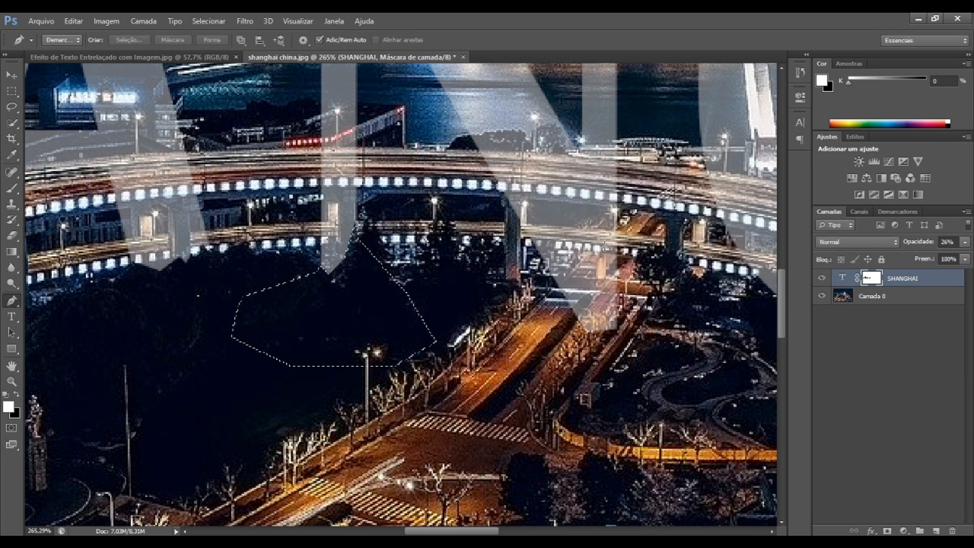
{"action": "key", "text": "ctrl+d"}
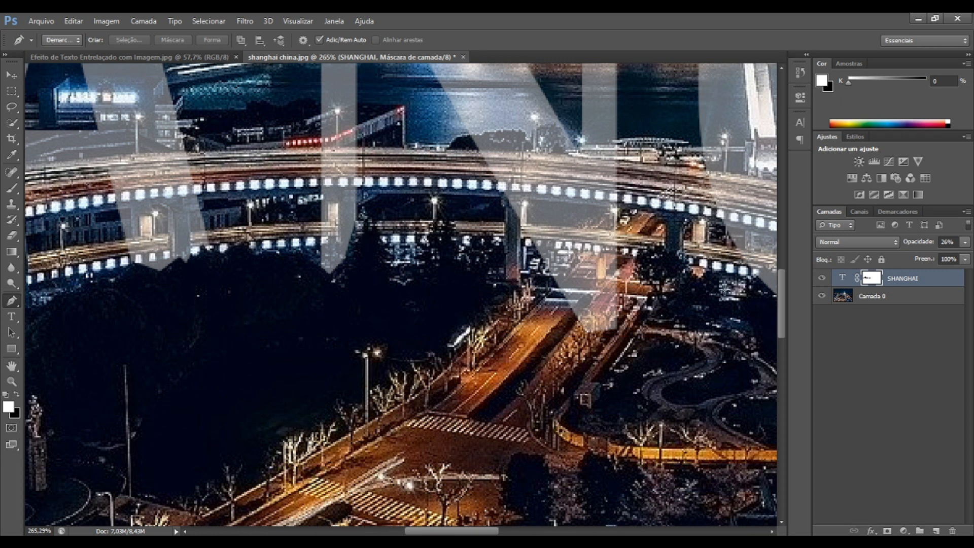
Step: Outline the N's diagonal where it crosses the upper highway, convert the path to a selection with a 0.1 px feather, mask it out, and deselect
{"action": "left_click_drag", "start_coordinate": [489, 532], "coordinate": [508, 534]}
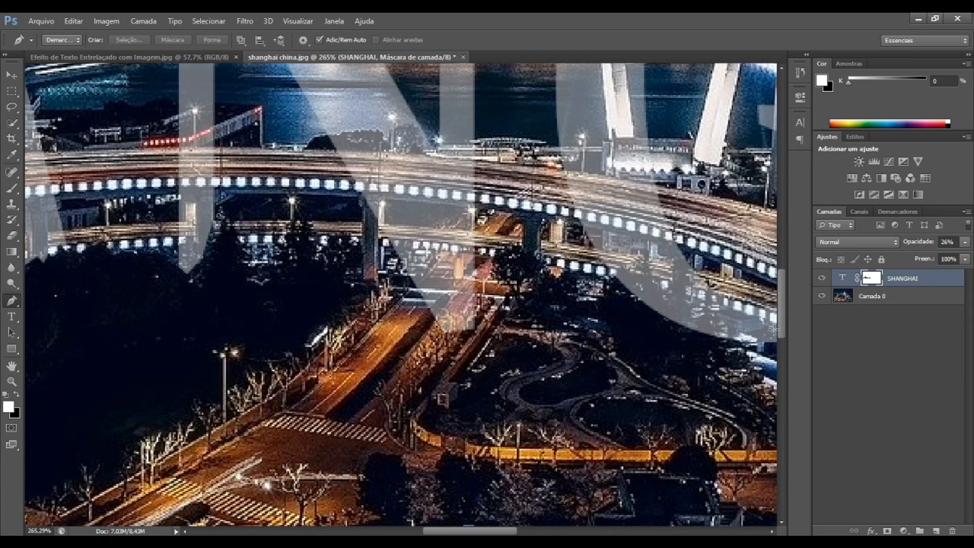
{"action": "left_click_drag", "start_coordinate": [783, 326], "coordinate": [783, 315]}
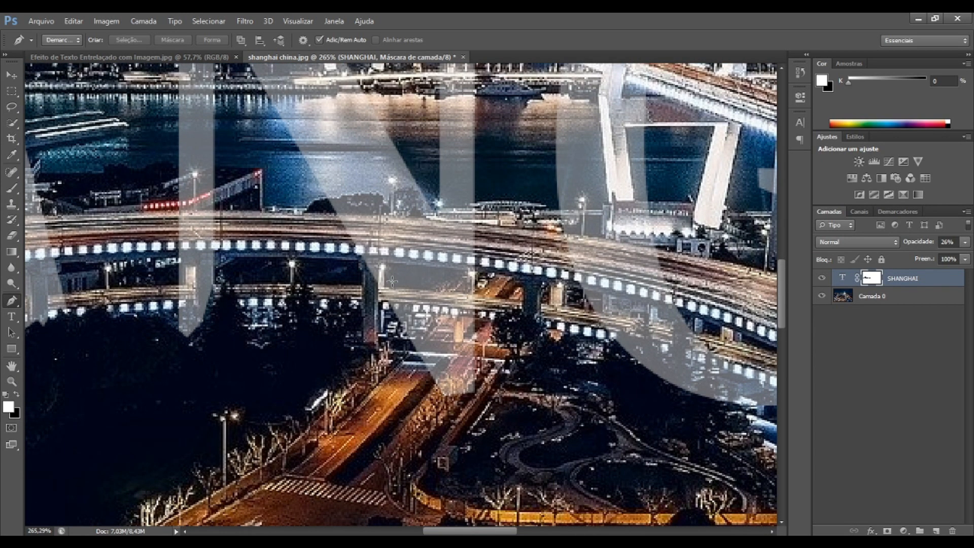
{"action": "left_click", "coordinate": [332, 213]}
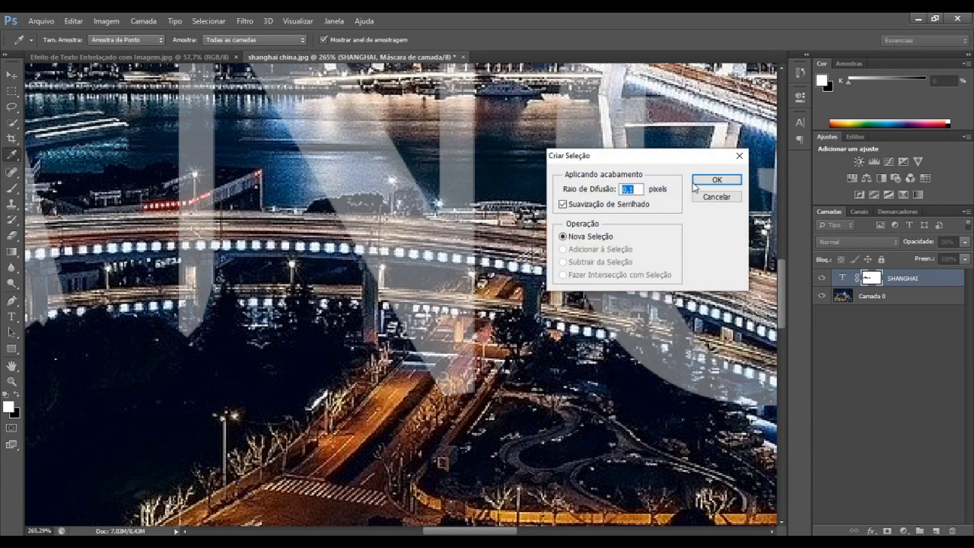
{"action": "left_click", "coordinate": [695, 183]}
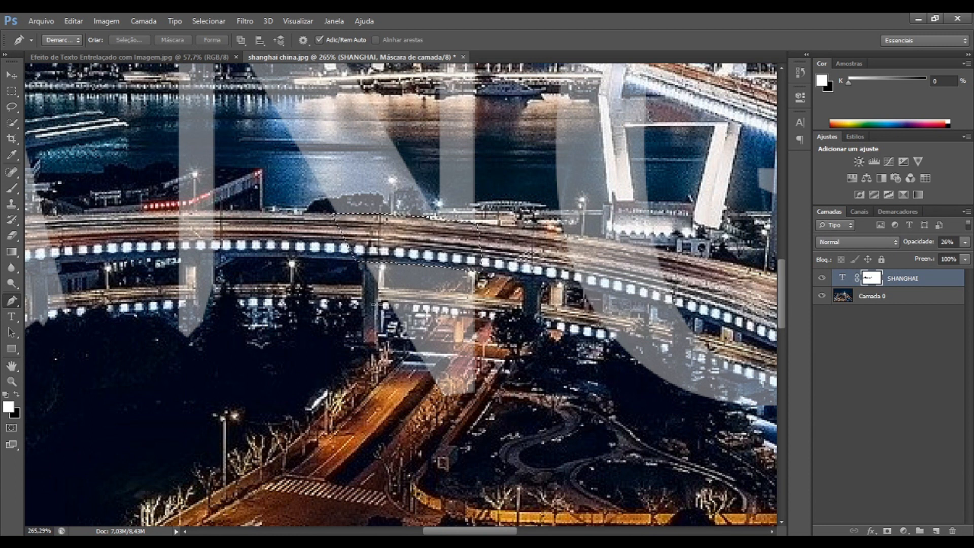
{"action": "key", "text": "ctrl+d"}
Step: Outline the N's lower tip over the road and trees with the Pen tool, convert the path to a selection, and mask the tip out
{"action": "left_click", "coordinate": [392, 286]}
{"action": "left_click", "coordinate": [476, 291]}
{"action": "left_click", "coordinate": [489, 390]}
{"action": "left_click", "coordinate": [460, 401]}
{"action": "left_click", "coordinate": [431, 393]}
{"action": "left_click", "coordinate": [388, 293]}
{"action": "left_click", "coordinate": [128, 41]}
{"action": "left_click", "coordinate": [717, 180]}
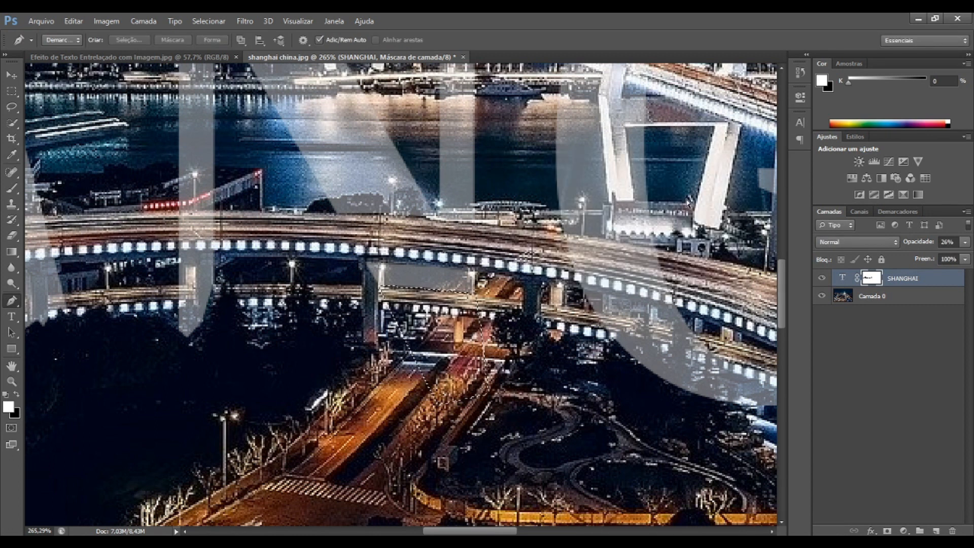
Step: Raise the SHANGHAI layer's opacity to check the interlacing on the whole image, and lower it to 25%
{"action": "key", "text": "ctrl+0"}
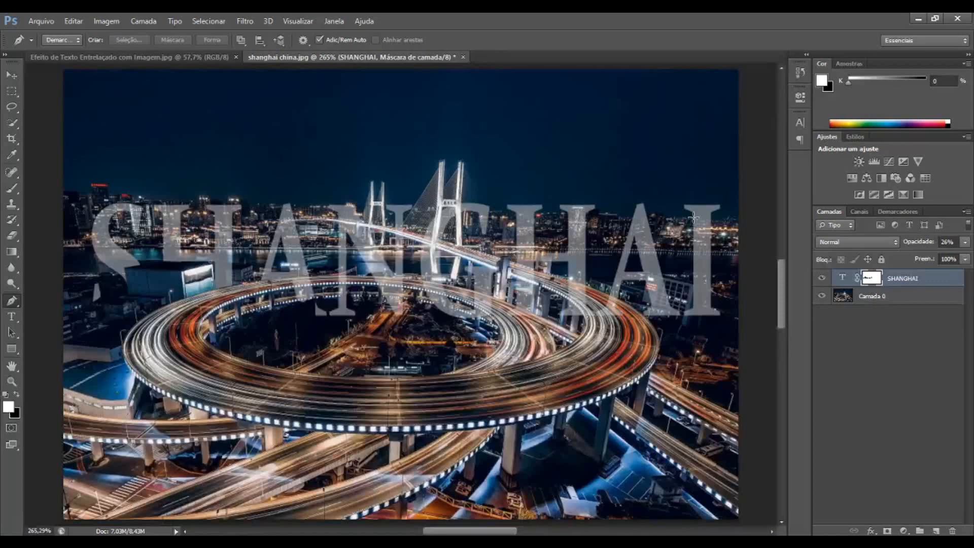
{"action": "left_click", "coordinate": [966, 242]}
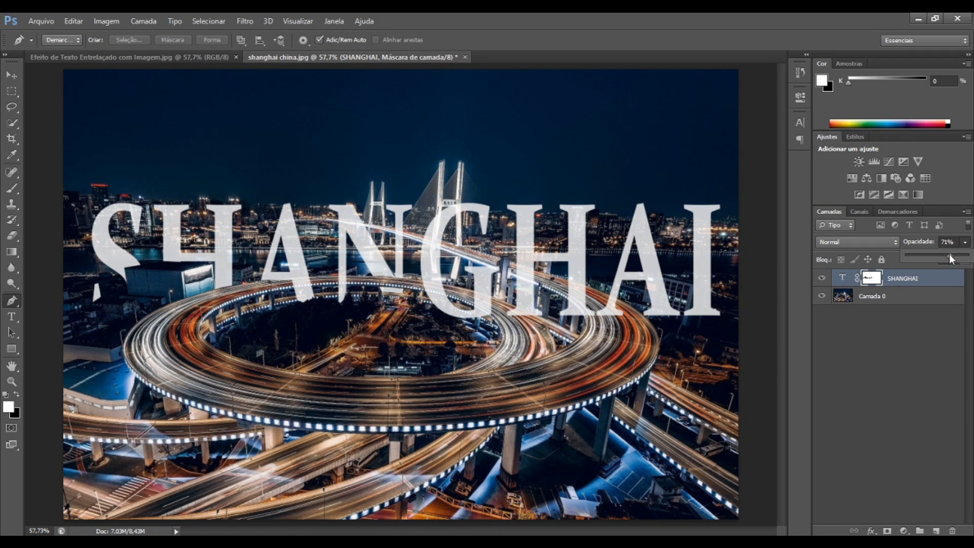
{"action": "left_click_drag", "start_coordinate": [924, 256], "coordinate": [922, 259]}
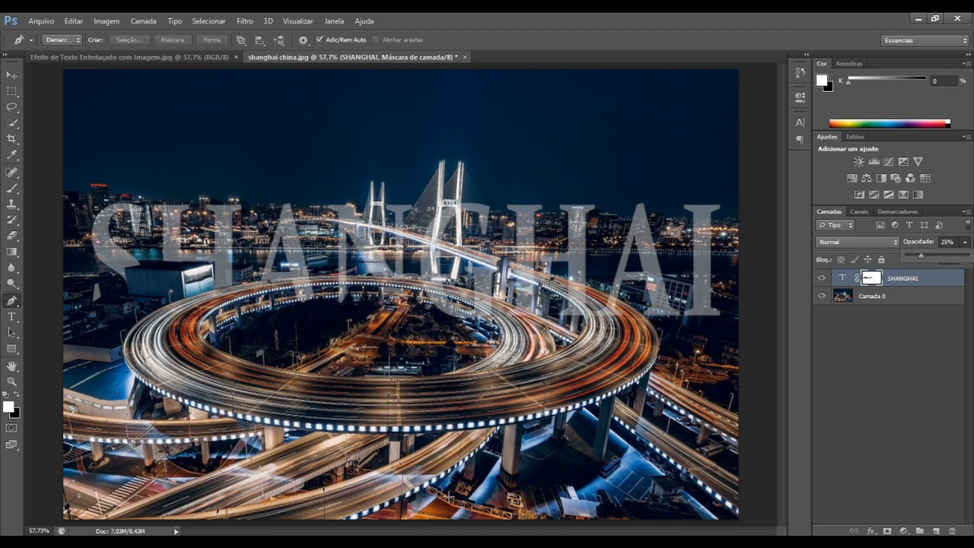
{"action": "scroll", "coordinate": [468, 299], "scroll_direction": "up", "scroll_amount": 5}
{"action": "left_click", "coordinate": [324, 320]}
{"action": "left_click", "coordinate": [369, 325]}
{"action": "left_click", "coordinate": [376, 319]}
{"action": "left_click", "coordinate": [390, 295]}
{"action": "left_click", "coordinate": [392, 330]}
{"action": "left_click", "coordinate": [412, 323]}
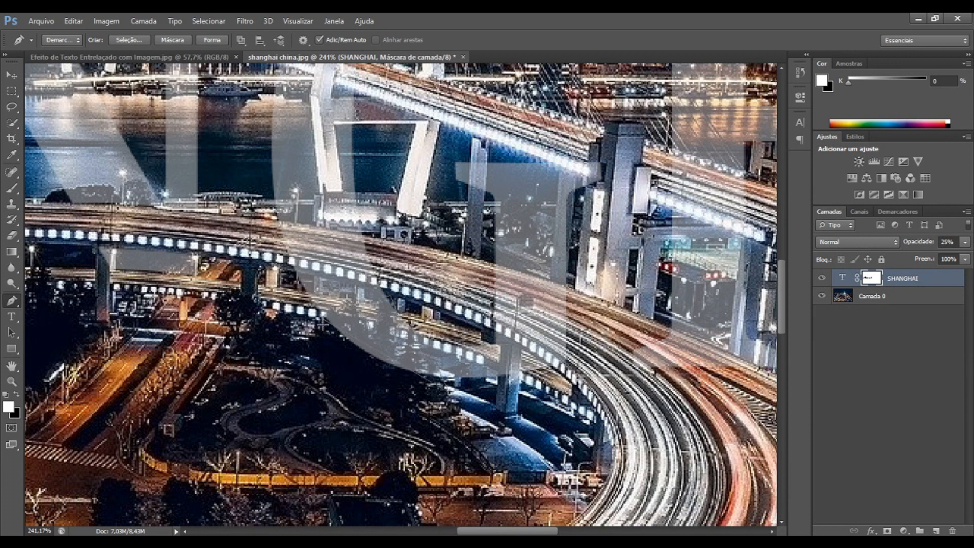
{"action": "key", "text": "Escape"}
Step: Draw a closed Pen path around the G's lower curve where it covers the trees below the highway
{"action": "left_click", "coordinate": [331, 307]}
{"action": "left_click", "coordinate": [393, 330]}
{"action": "left_click", "coordinate": [395, 347]}
{"action": "left_click", "coordinate": [408, 335]}
{"action": "left_click", "coordinate": [411, 344]}
{"action": "left_click", "coordinate": [429, 368]}
{"action": "left_click", "coordinate": [440, 377]}
{"action": "left_click", "coordinate": [390, 388]}
{"action": "left_click", "coordinate": [322, 320]}
Step: Convert the path to a selection, mask out the G's lower curve over the trees, and deselect
{"action": "right_click", "coordinate": [327, 328]}
{"action": "left_click", "coordinate": [368, 389]}
{"action": "key", "text": "Return"}
{"action": "key", "text": "Delete"}
{"action": "key", "text": "ctrl+d"}
Step: Outline the part of the G covering the curved highway, convert the path to a selection, mask it out, and deselect
{"action": "left_click_drag", "start_coordinate": [486, 532], "coordinate": [502, 531]}
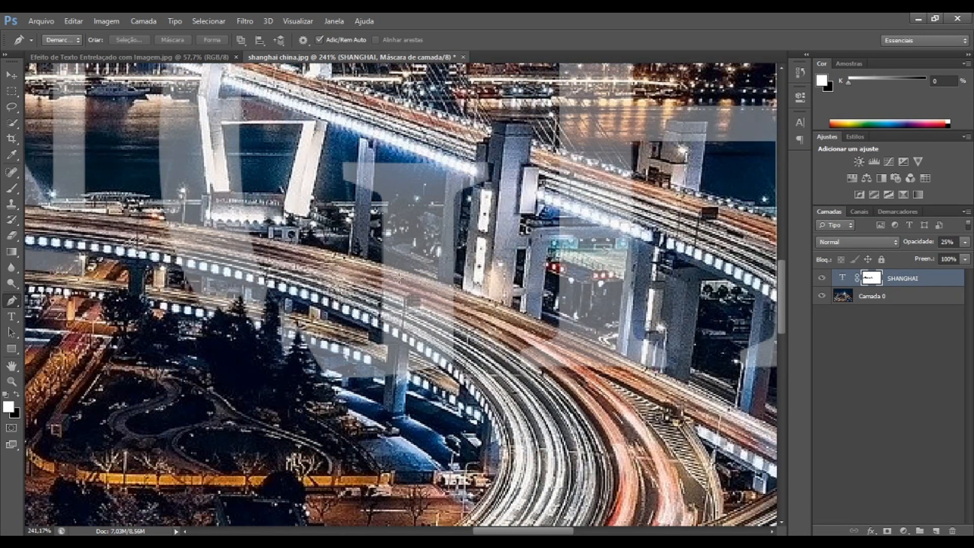
{"action": "left_click", "coordinate": [383, 265]}
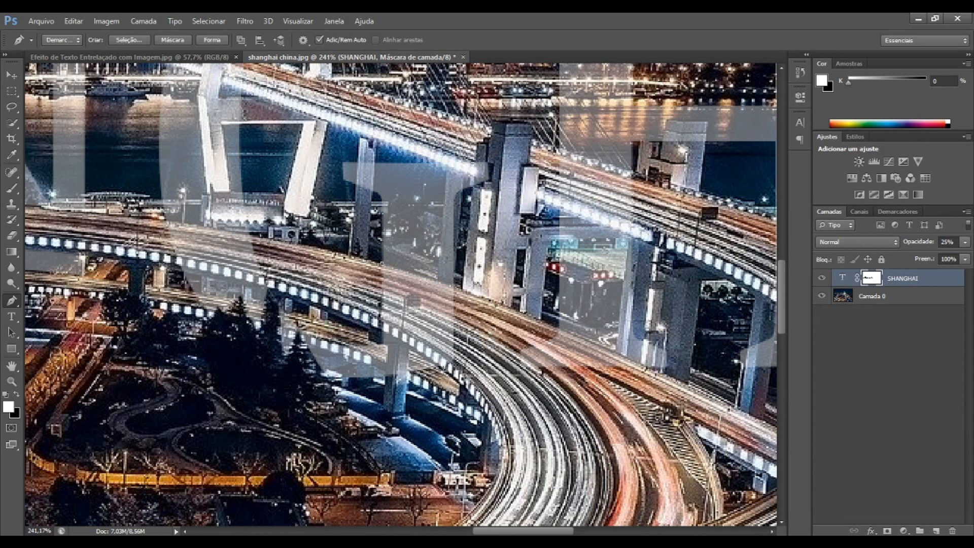
{"action": "left_click", "coordinate": [384, 263]}
{"action": "left_click", "coordinate": [132, 43]}
{"action": "key", "text": "Return"}
{"action": "key", "text": "Delete"}
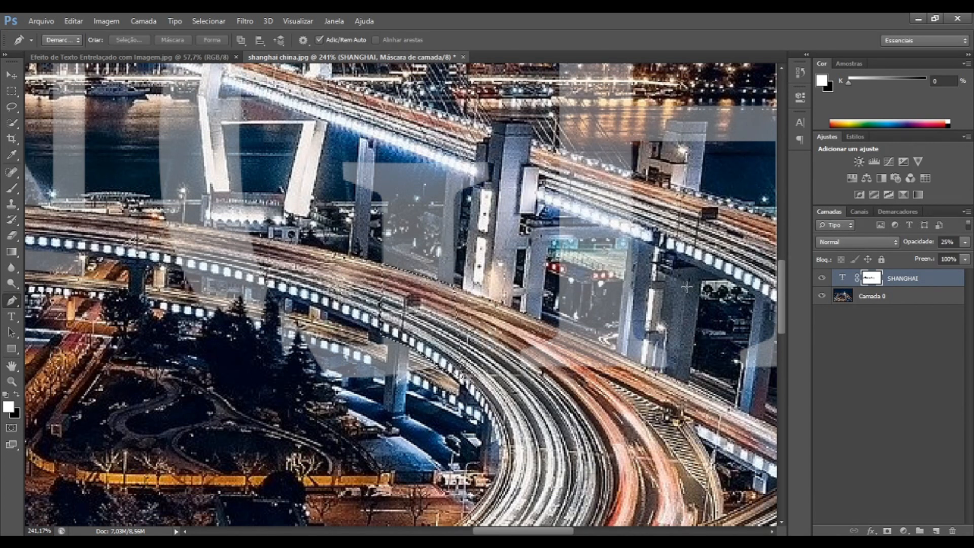
{"action": "key", "text": "ctrl+d"}
Step: Outline the small remnant of the G beside the highway pillar, convert the path to a selection, mask it out, and deselect
{"action": "left_click", "coordinate": [390, 345]}
{"action": "left_click", "coordinate": [397, 339]}
{"action": "left_click", "coordinate": [393, 325]}
{"action": "left_click", "coordinate": [376, 339]}
{"action": "left_click", "coordinate": [390, 346]}
{"action": "left_click", "coordinate": [129, 40]}
{"action": "key", "text": "Return"}
{"action": "key", "text": "Delete"}
{"action": "key", "text": "ctrl+d"}
Step: Outline the foot of the second H's left leg over the highway with the Pen tool, mask it out through a selection, and deselect
{"action": "scroll", "coordinate": [401, 294], "scroll_direction": "right", "scroll_amount": 4}
{"action": "left_click", "coordinate": [345, 326]}
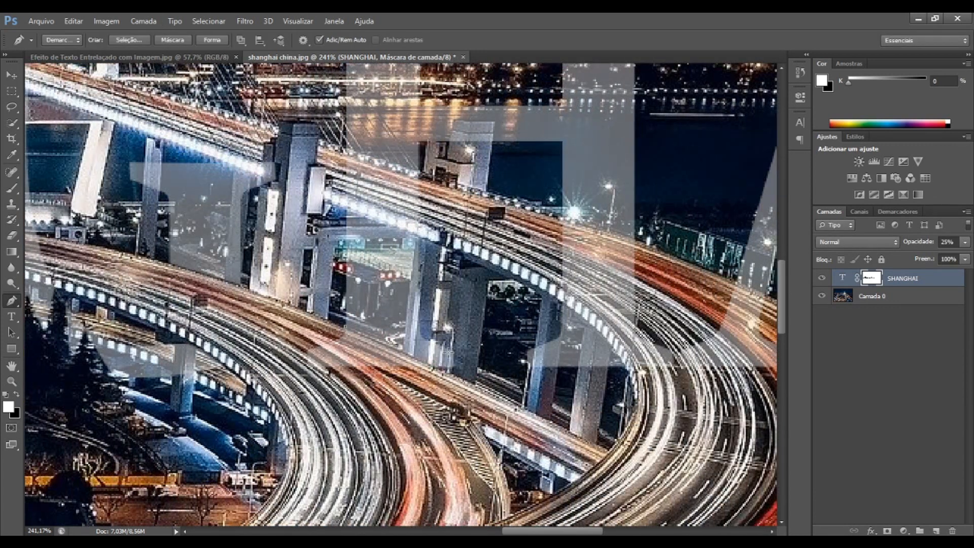
{"action": "left_click", "coordinate": [422, 241]}
{"action": "left_click", "coordinate": [469, 374]}
{"action": "left_click", "coordinate": [318, 384]}
{"action": "left_click", "coordinate": [299, 352]}
{"action": "left_click", "coordinate": [345, 325]}
{"action": "left_click", "coordinate": [130, 40]}
{"action": "left_click", "coordinate": [701, 188]}
{"action": "key", "text": "Delete"}
{"action": "key", "text": "ctrl+d"}
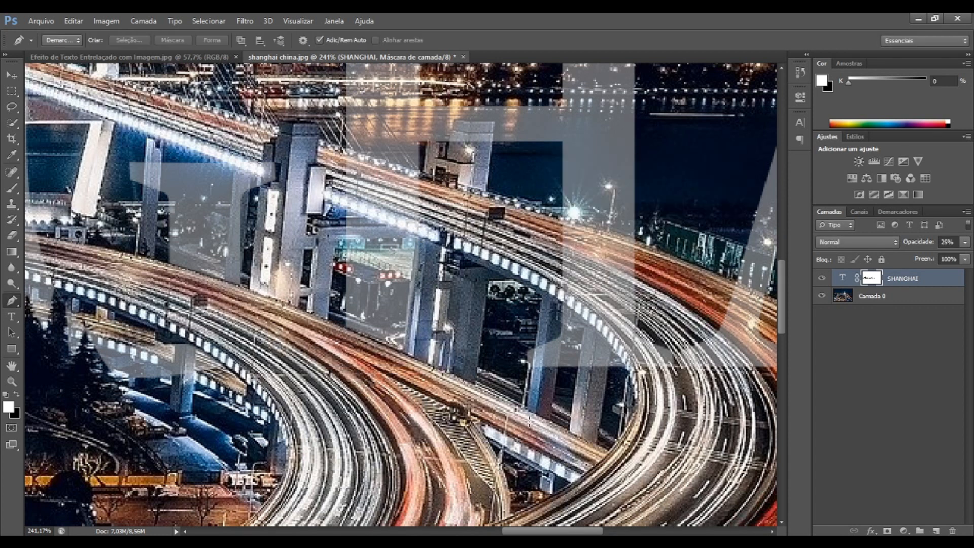
Step: Outline the second H's right leg from the highway's upper edge down to its foot, mask it out through a selection, and deselect
{"action": "left_click_drag", "start_coordinate": [506, 529], "coordinate": [539, 529]}
{"action": "left_click", "coordinate": [319, 214]}
{"action": "left_click", "coordinate": [398, 239]}
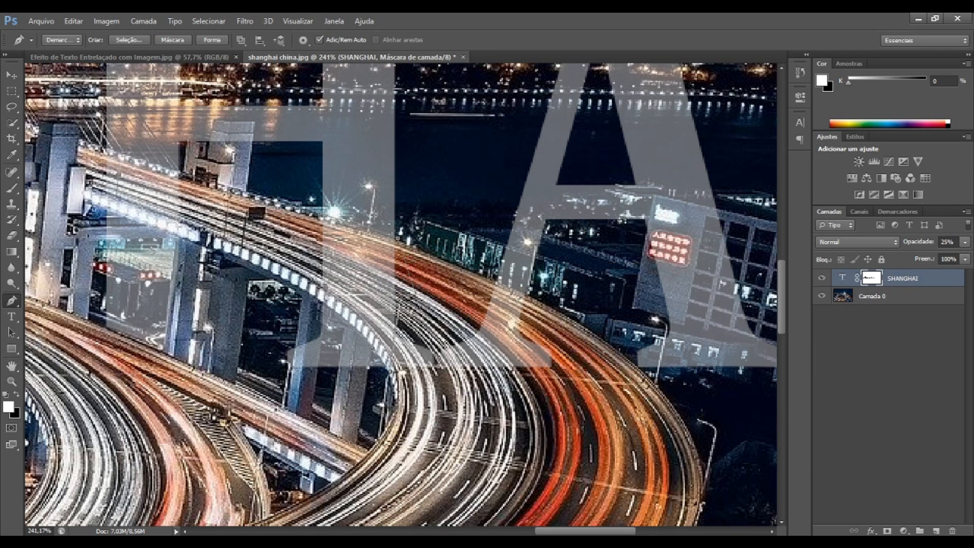
{"action": "left_click", "coordinate": [318, 370]}
{"action": "left_click", "coordinate": [288, 369]}
{"action": "left_click", "coordinate": [285, 344]}
{"action": "left_click", "coordinate": [319, 215]}
{"action": "left_click", "coordinate": [129, 40]}
{"action": "left_click", "coordinate": [724, 173]}
{"action": "key", "text": "Delete"}
{"action": "key", "text": "ctrl+d"}
Step: Outline the foot of the second A's left leg over the highway, mask it out through a selection, and deselect
{"action": "scroll", "coordinate": [675, 327], "scroll_direction": "right", "scroll_amount": 3}
{"action": "left_click", "coordinate": [341, 281]}
{"action": "left_click", "coordinate": [364, 291]}
{"action": "left_click", "coordinate": [379, 311]}
{"action": "left_click", "coordinate": [273, 391]}
{"action": "left_click", "coordinate": [341, 281]}
{"action": "left_click", "coordinate": [129, 40]}
{"action": "left_click", "coordinate": [717, 180]}
{"action": "key", "text": "Delete"}
{"action": "key", "text": "ctrl+d"}
Step: Outline the second A's right leg from the building's roofline down, mask it out through a selection, and deselect
{"action": "scroll", "coordinate": [507, 375], "scroll_direction": "right", "scroll_amount": 3}
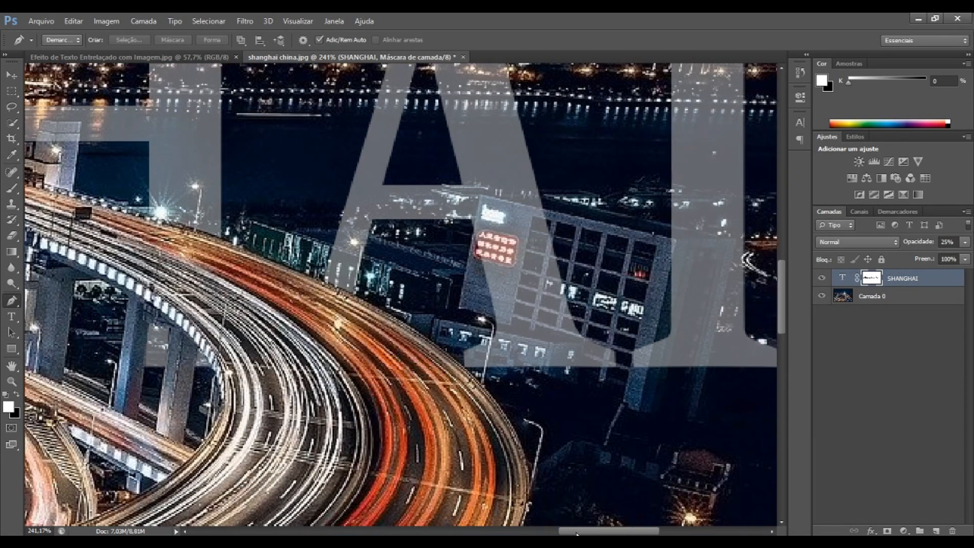
{"action": "left_click", "coordinate": [344, 195]}
{"action": "left_click", "coordinate": [406, 196]}
{"action": "left_click", "coordinate": [490, 369]}
{"action": "left_click", "coordinate": [320, 370]}
{"action": "left_click", "coordinate": [345, 195]}
{"action": "left_click", "coordinate": [129, 40]}
{"action": "left_click", "coordinate": [716, 178]}
{"action": "key", "text": "ctrl+d"}
Step: Draw a closed Pen path around the lower part of the I, following the edge of the building behind it
{"action": "left_click", "coordinate": [529, 220]}
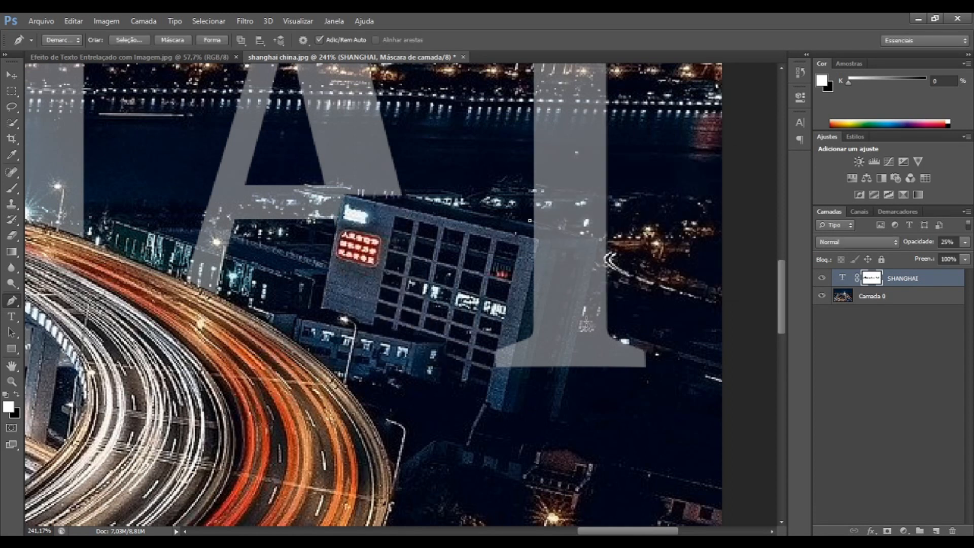
{"action": "left_click", "coordinate": [575, 335]}
{"action": "left_click", "coordinate": [588, 337]}
{"action": "left_click", "coordinate": [605, 344]}
{"action": "left_click", "coordinate": [618, 352]}
{"action": "left_click", "coordinate": [648, 353]}
{"action": "left_click", "coordinate": [658, 376]}
{"action": "left_click", "coordinate": [488, 380]}
{"action": "left_click_drag", "start_coordinate": [480, 341], "coordinate": [482, 337]}
{"action": "left_click", "coordinate": [530, 221]}
Step: Convert the path to a selection, mask out the lower part of the I, and deselect
{"action": "left_click", "coordinate": [129, 40]}
{"action": "left_click", "coordinate": [715, 179]}
{"action": "key", "text": "Delete"}
{"action": "key", "text": "ctrl+d"}
Step: Show the whole image and raise the SHANGHAI layer's opacity to 97%
{"action": "key", "text": "ctrl+0"}
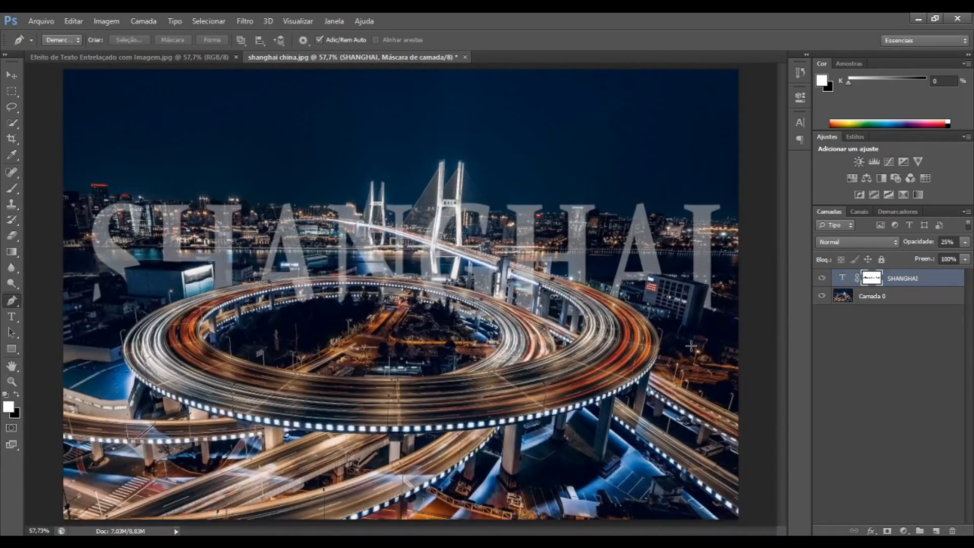
{"action": "left_click_drag", "start_coordinate": [964, 242], "coordinate": [966, 255]}
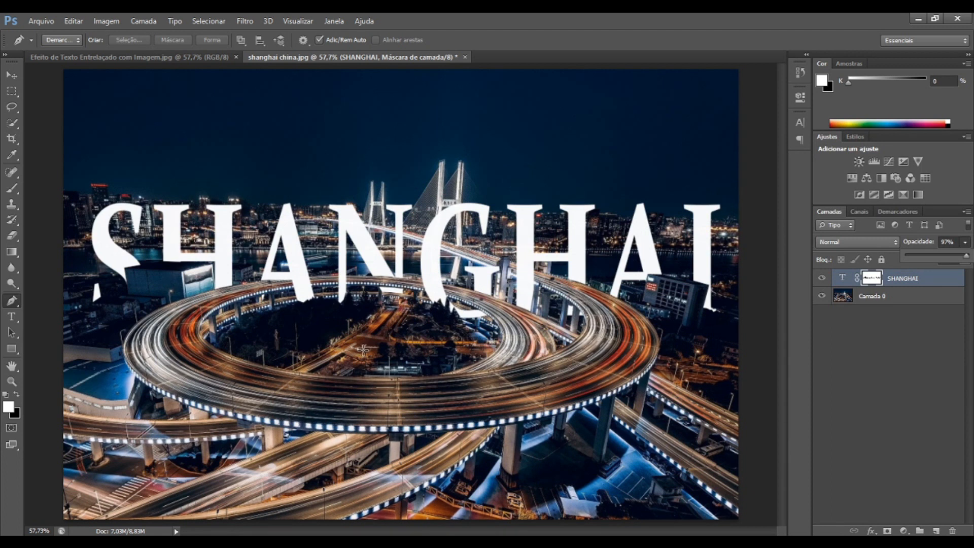
{"action": "left_click", "coordinate": [902, 363]}
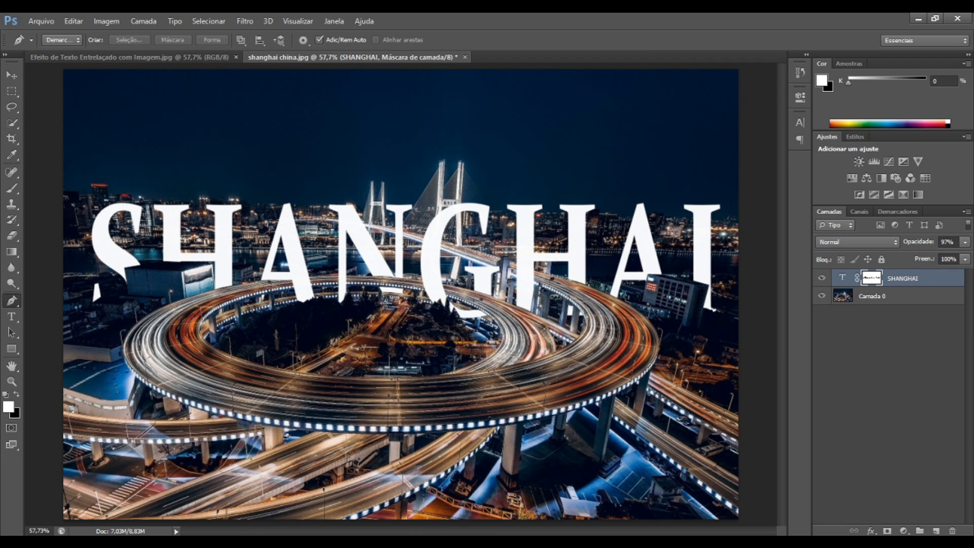
Step: Add a new layer above the SHANGHAI text and choose the Brush tool with 050505 as the foreground colour
{"action": "left_click", "coordinate": [935, 530]}
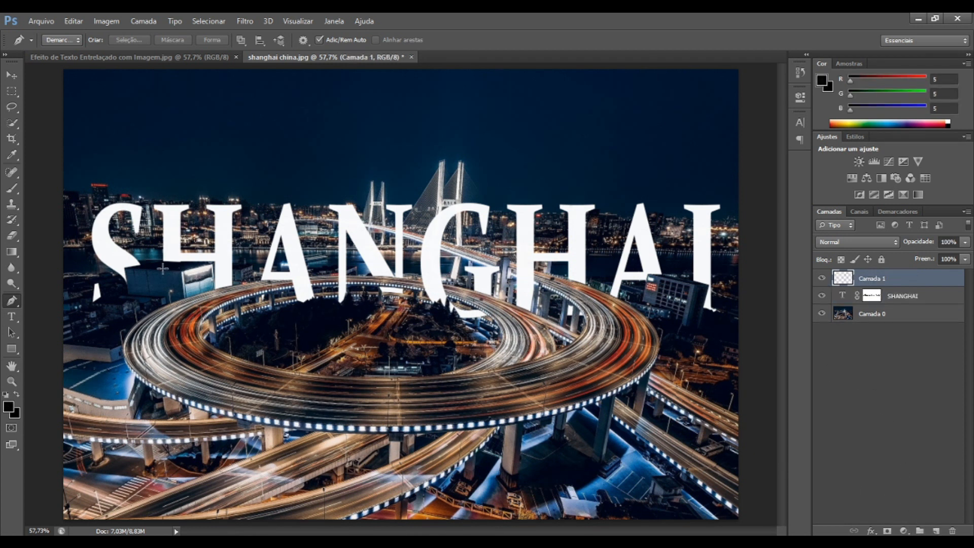
{"action": "left_click", "coordinate": [12, 189]}
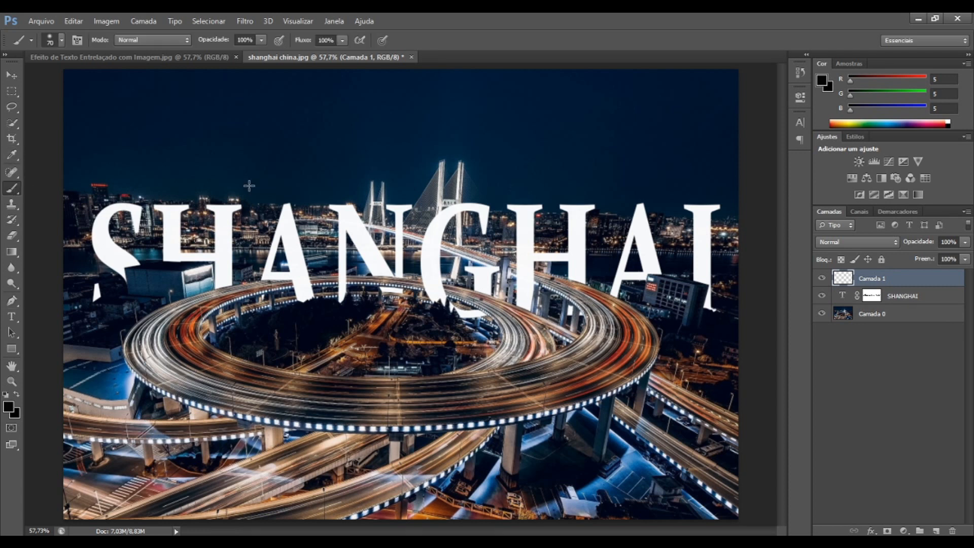
{"action": "left_click", "coordinate": [820, 82]}
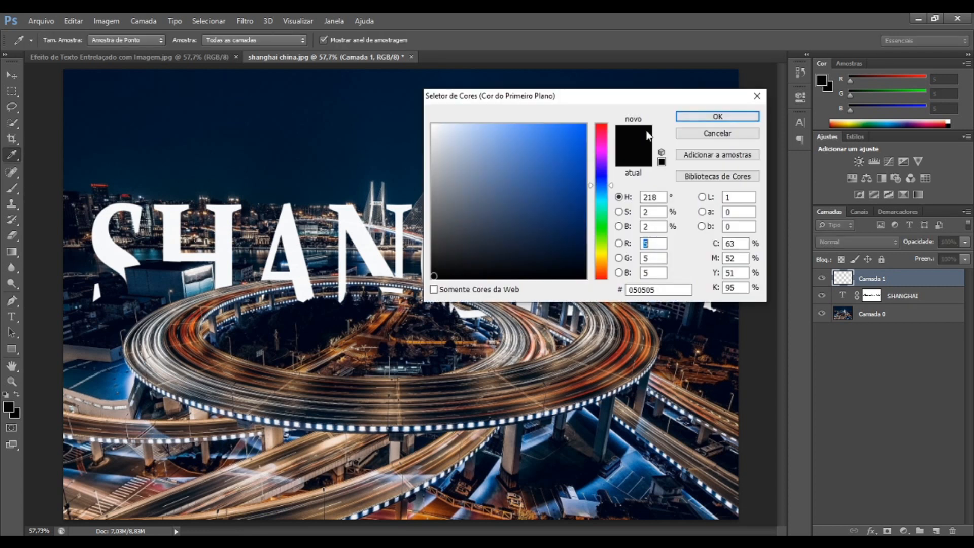
{"action": "left_click", "coordinate": [717, 116]}
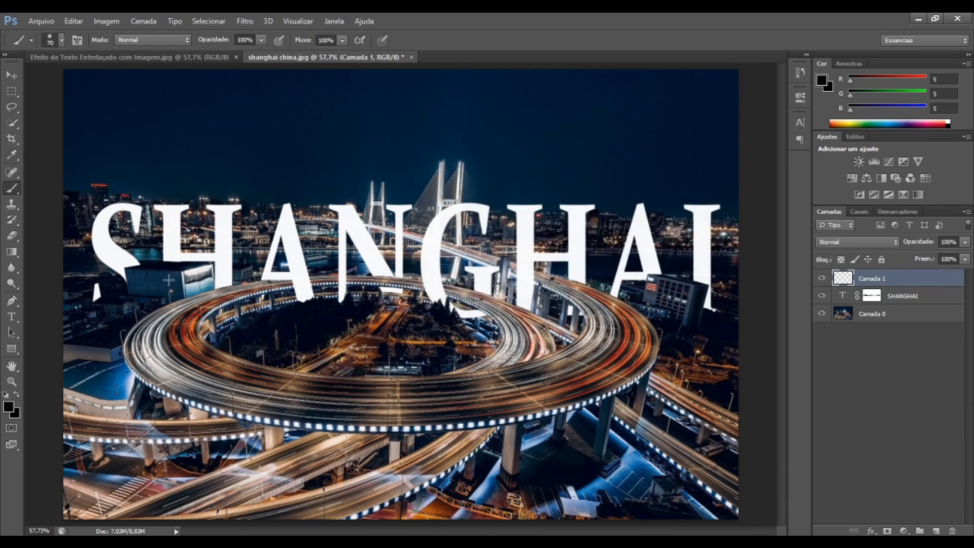
Step: Set the soft round brush's size to 77 px for painting around the first letters
{"action": "scroll", "coordinate": [130, 260], "scroll_direction": "up", "scroll_amount": 4}
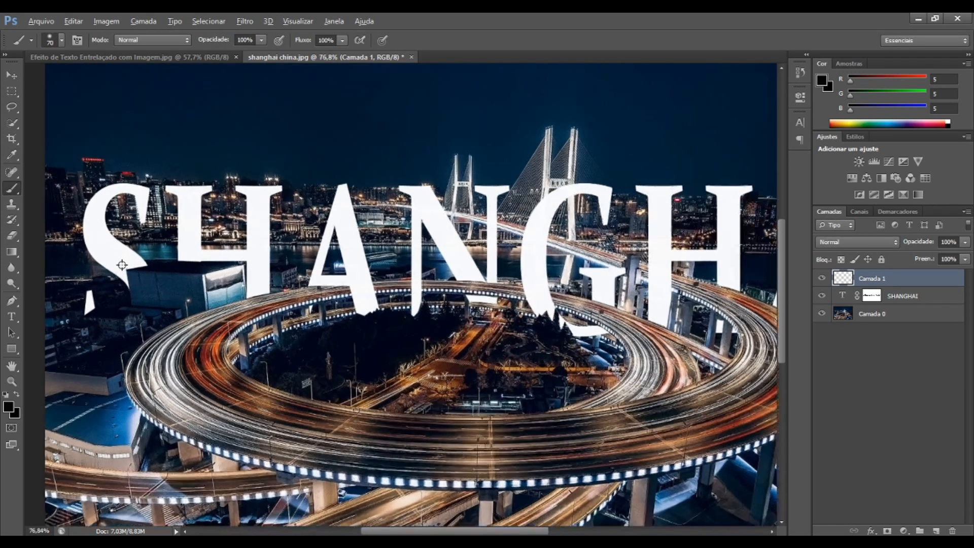
{"action": "scroll", "coordinate": [121, 265], "scroll_direction": "up", "scroll_amount": 1}
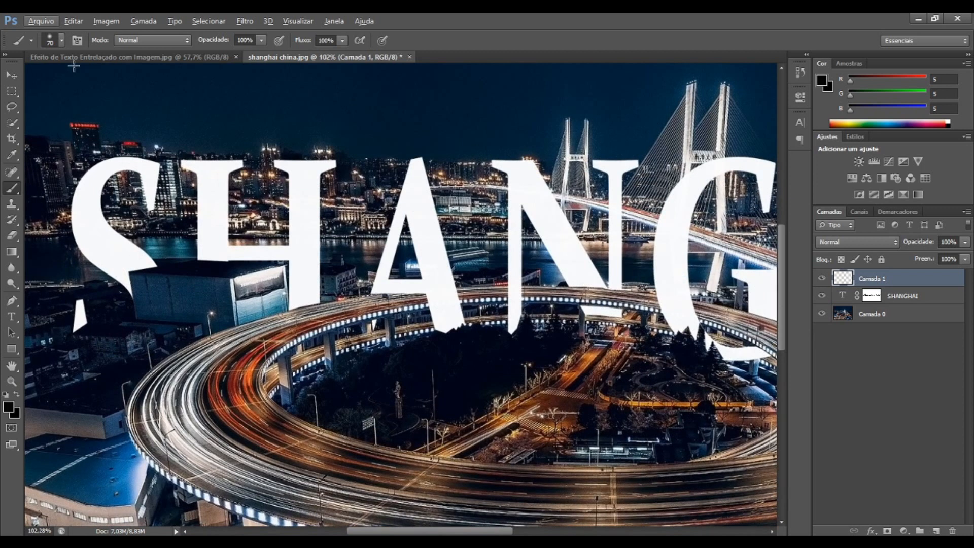
{"action": "left_click", "coordinate": [61, 40]}
{"action": "left_click_drag", "start_coordinate": [60, 79], "coordinate": [63, 79]}
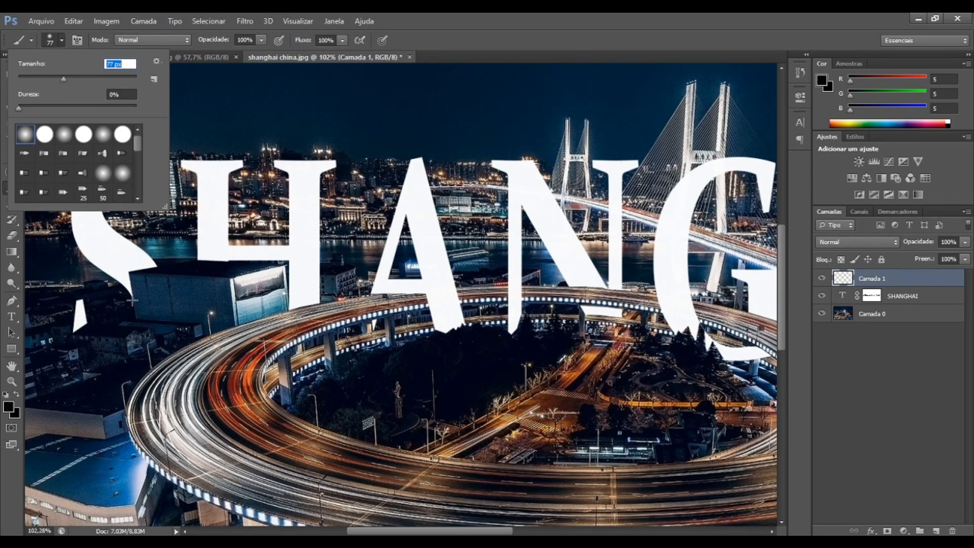
{"action": "left_click", "coordinate": [499, 36]}
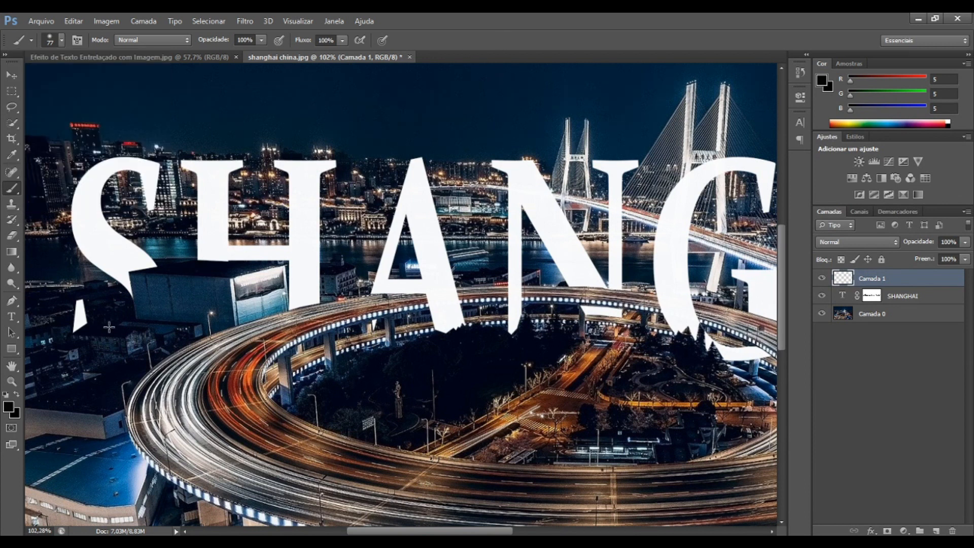
Step: Try dark brush dabs on the S where it meets the building's roof, and undo them
{"action": "left_click", "coordinate": [129, 280]}
{"action": "left_click", "coordinate": [133, 293]}
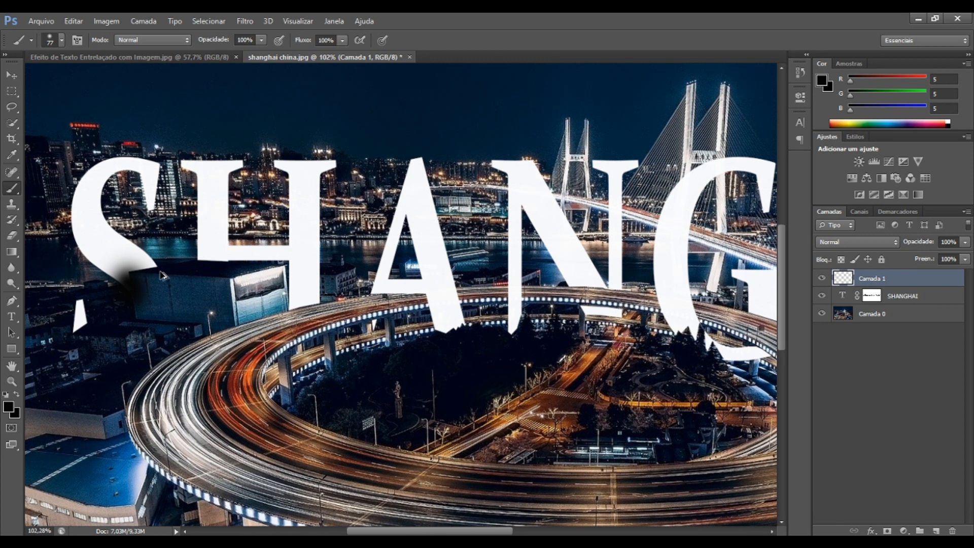
{"action": "key", "text": "ctrl+alt+z"}
{"action": "key", "text": "ctrl+alt+z"}
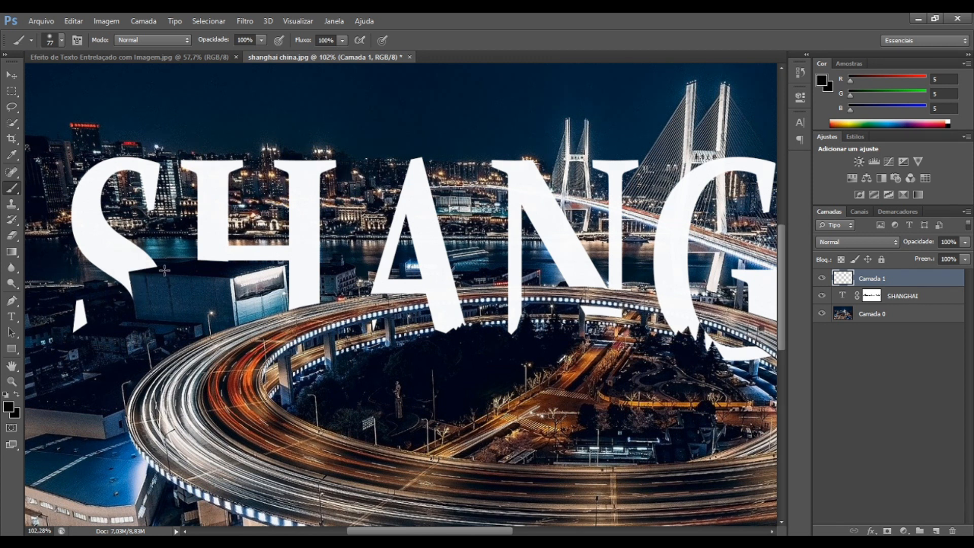
Step: Try a 100 px dark brush dab on the S's lower curve where it meets the building's roof, and undo it
{"action": "key", "text": "bracketright"}
{"action": "key", "text": "bracketright"}
{"action": "key", "text": "bracketright"}
{"action": "left_click", "coordinate": [130, 278]}
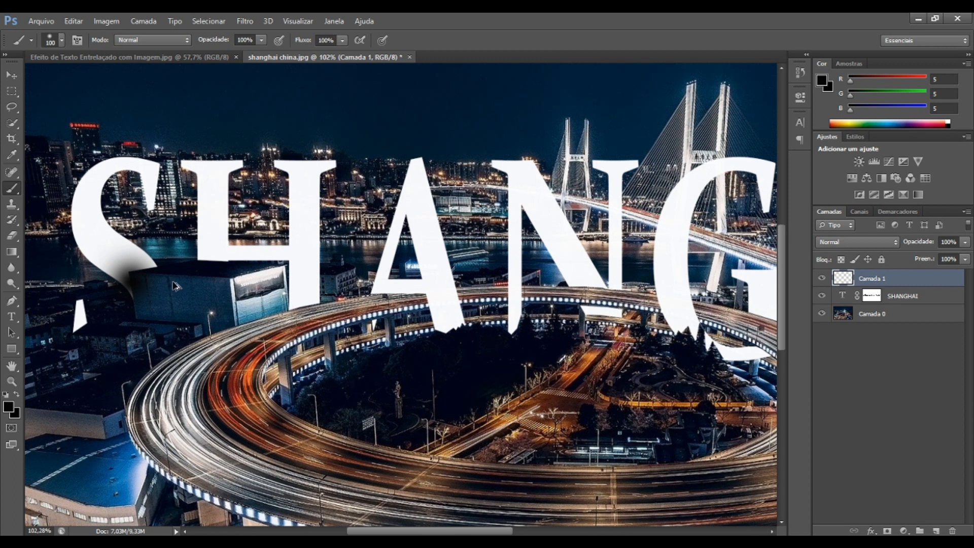
{"action": "key", "text": "ctrl+alt+z"}
Step: Set the soft brush to 200 px and paint dark shadow over the lower parts of the S and first H around the building
{"action": "key", "text": "bracketright"}
{"action": "key", "text": "bracketright"}
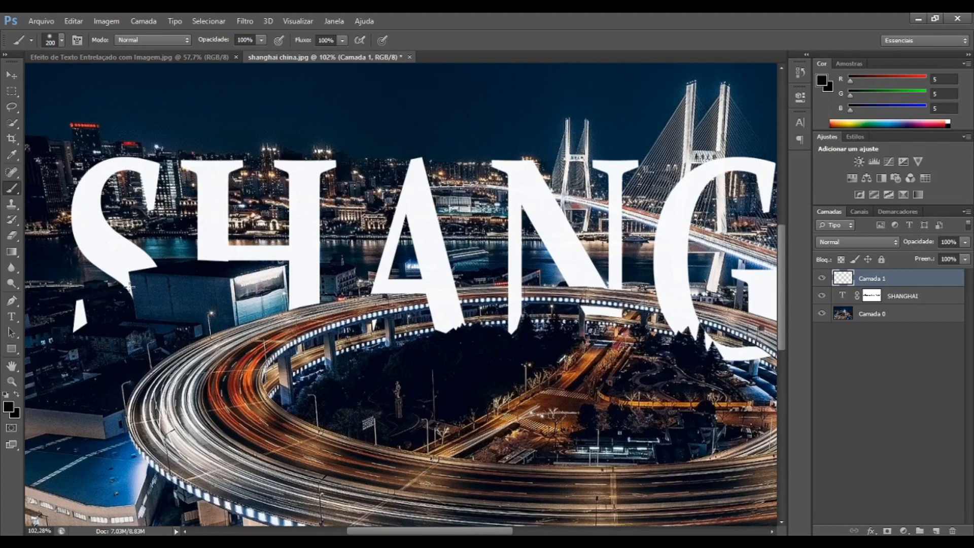
{"action": "left_click", "coordinate": [130, 287]}
{"action": "left_click", "coordinate": [158, 277]}
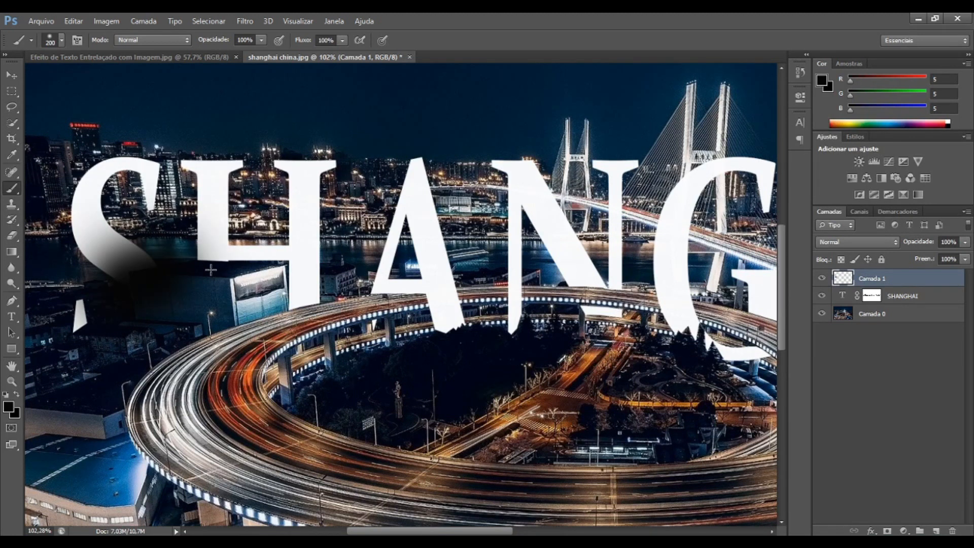
{"action": "left_click", "coordinate": [223, 267]}
{"action": "left_click", "coordinate": [248, 271]}
{"action": "left_click", "coordinate": [299, 276]}
{"action": "left_click", "coordinate": [274, 267]}
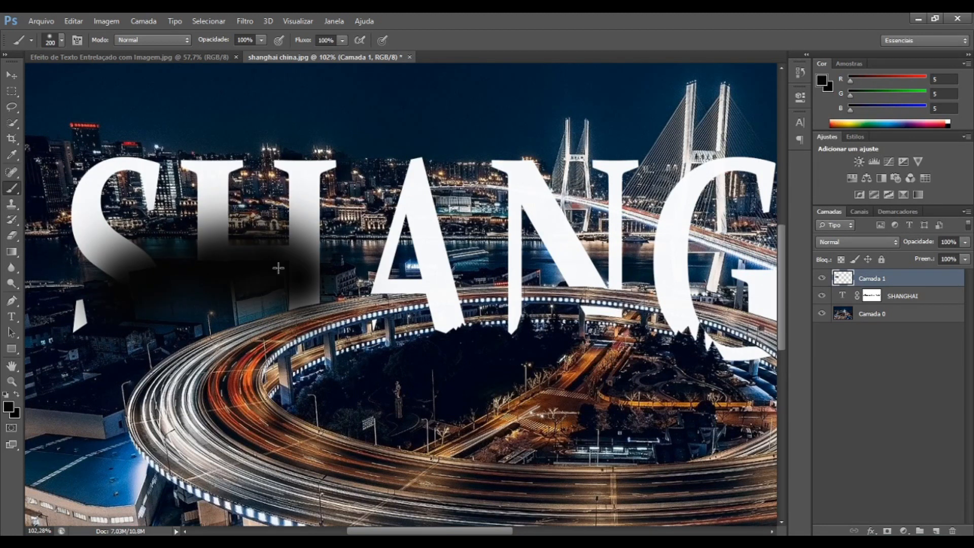
{"action": "left_click", "coordinate": [291, 311]}
{"action": "left_click", "coordinate": [319, 325]}
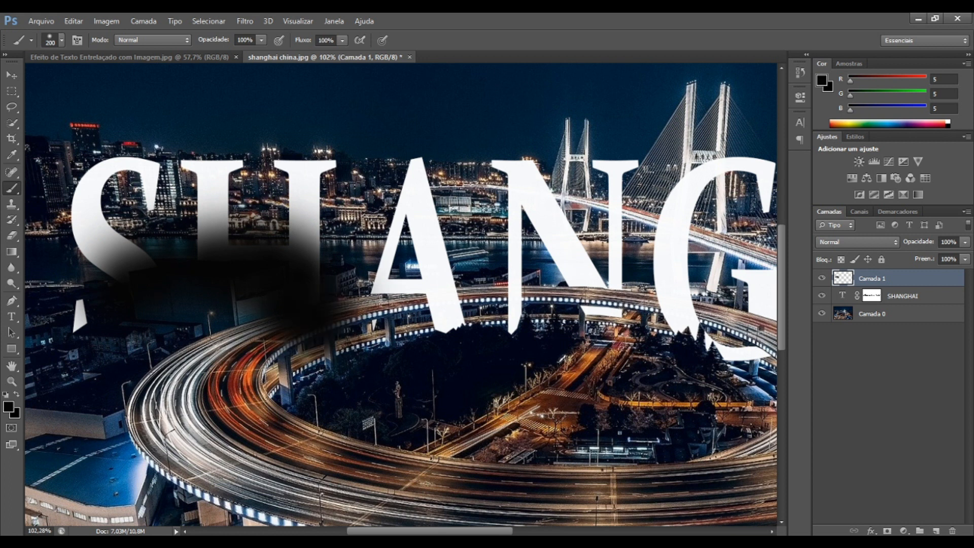
Step: Paint dark shadow on the bases of the first A, N and G along the highway and trees, plus the S's lower tip
{"action": "left_click", "coordinate": [386, 294]}
{"action": "left_click", "coordinate": [411, 301]}
{"action": "left_click", "coordinate": [435, 320]}
{"action": "left_click", "coordinate": [459, 347]}
{"action": "left_click", "coordinate": [519, 334]}
{"action": "left_click", "coordinate": [583, 320]}
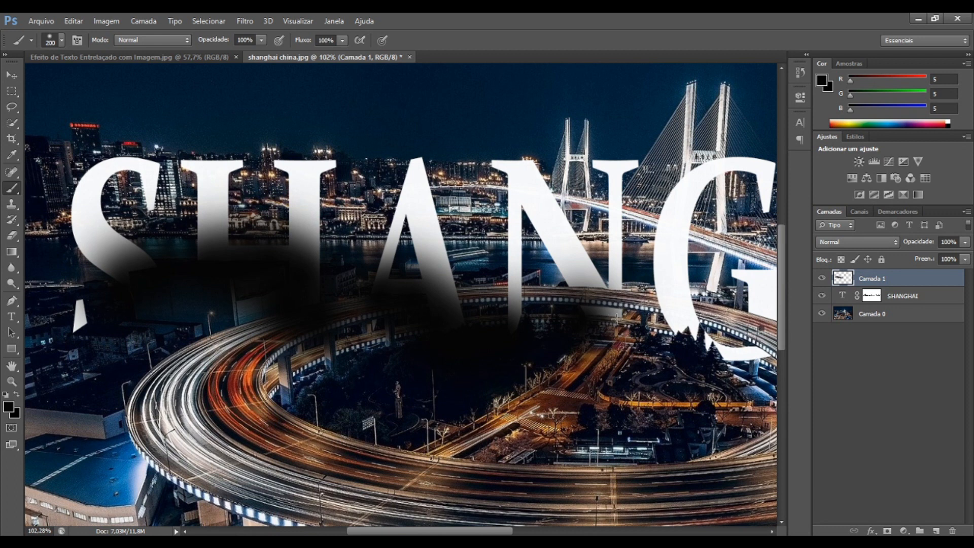
{"action": "left_click", "coordinate": [627, 309]}
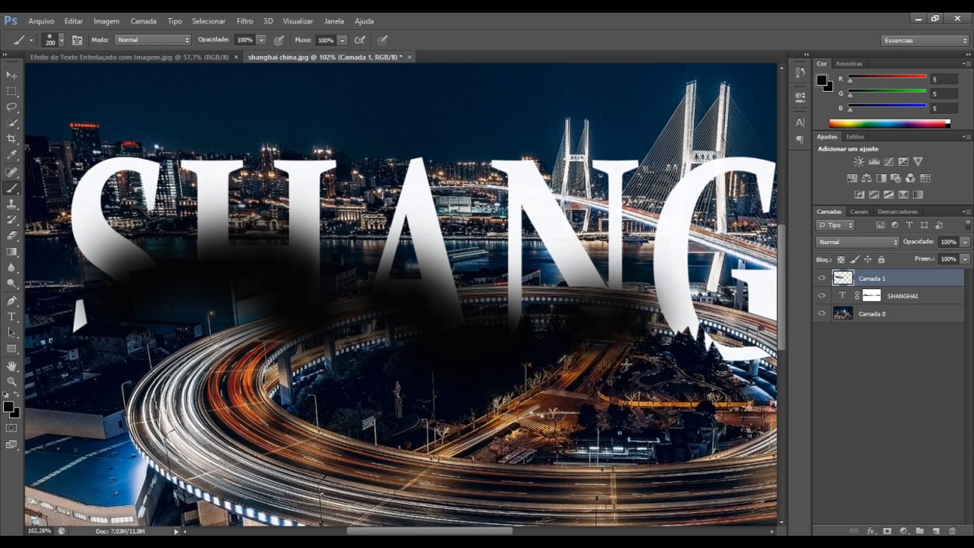
{"action": "left_click", "coordinate": [71, 336]}
Step: Paint dark shadow over the bottom of the G and the second H's left leg where they meet the highway
{"action": "left_click_drag", "start_coordinate": [506, 532], "coordinate": [578, 531]}
{"action": "left_click", "coordinate": [400, 358]}
{"action": "left_click", "coordinate": [450, 356]}
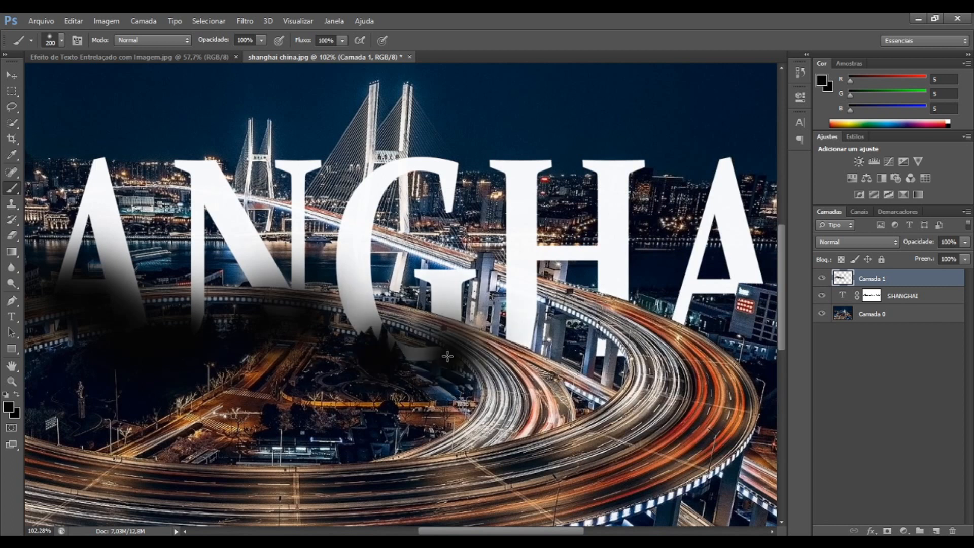
{"action": "left_click", "coordinate": [414, 361]}
{"action": "left_click", "coordinate": [452, 310]}
{"action": "left_click", "coordinate": [531, 339]}
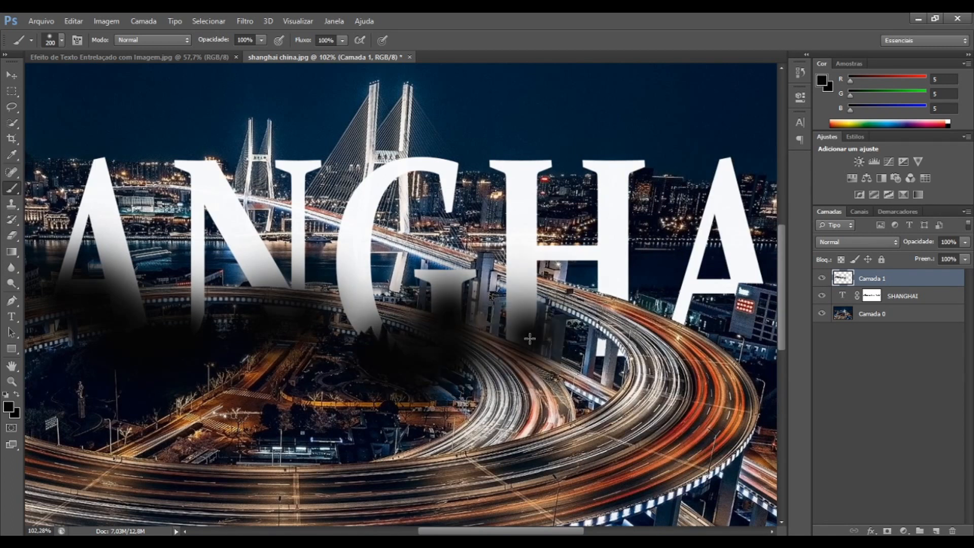
{"action": "left_click", "coordinate": [512, 343]}
Step: Reduce the brush to 150 px and shade the second H's right leg and the second A's base beside the highway and building
{"action": "key", "text": "bracketleft"}
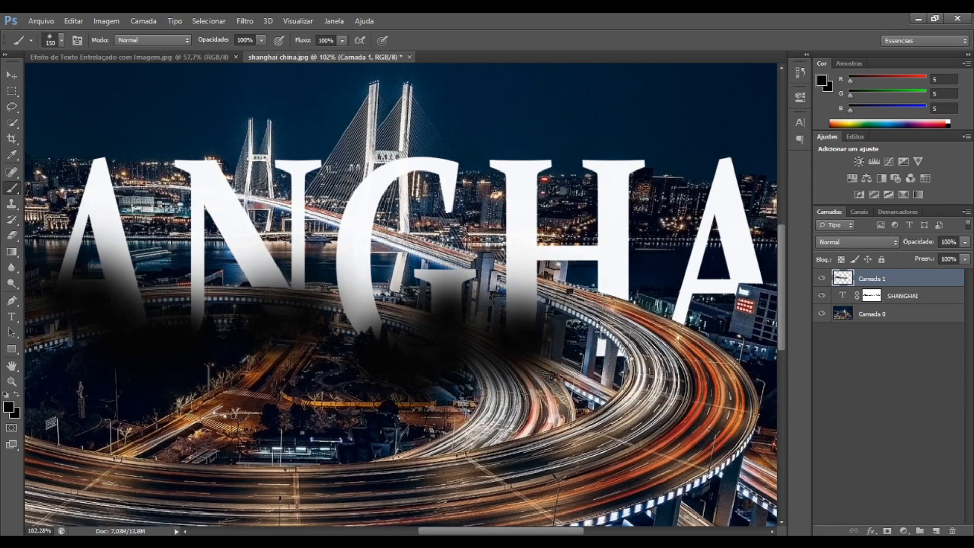
{"action": "left_click", "coordinate": [609, 291]}
{"action": "left_click", "coordinate": [624, 300]}
{"action": "left_click", "coordinate": [680, 318]}
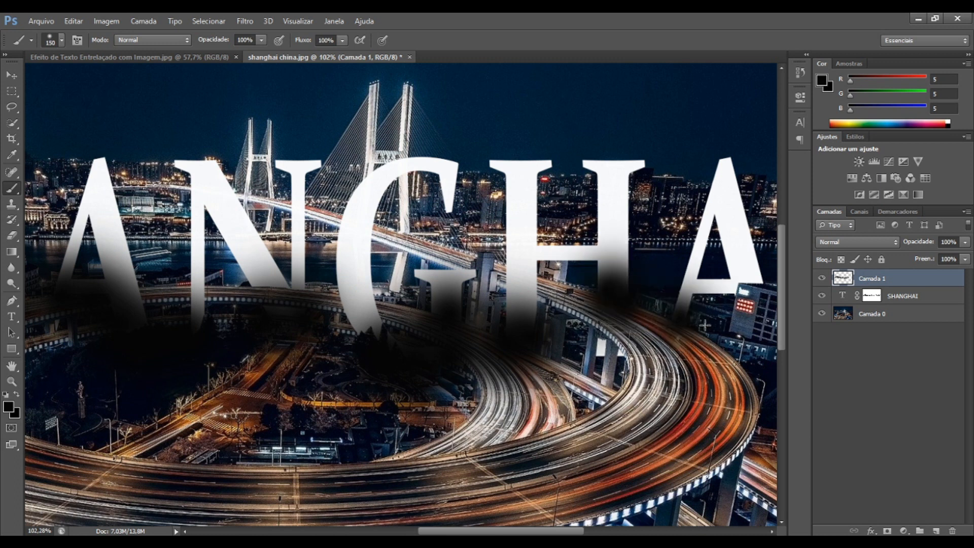
{"action": "left_click", "coordinate": [734, 290]}
{"action": "left_click", "coordinate": [744, 281]}
Step: Paint dark shadow down the base of the final I behind the building and show the whole image
{"action": "left_click_drag", "start_coordinate": [565, 531], "coordinate": [601, 532]}
{"action": "left_click", "coordinate": [690, 294]}
{"action": "left_click", "coordinate": [704, 305]}
{"action": "left_click", "coordinate": [708, 337]}
{"action": "left_click", "coordinate": [716, 355]}
{"action": "left_click_drag", "start_coordinate": [580, 533], "coordinate": [484, 531]}
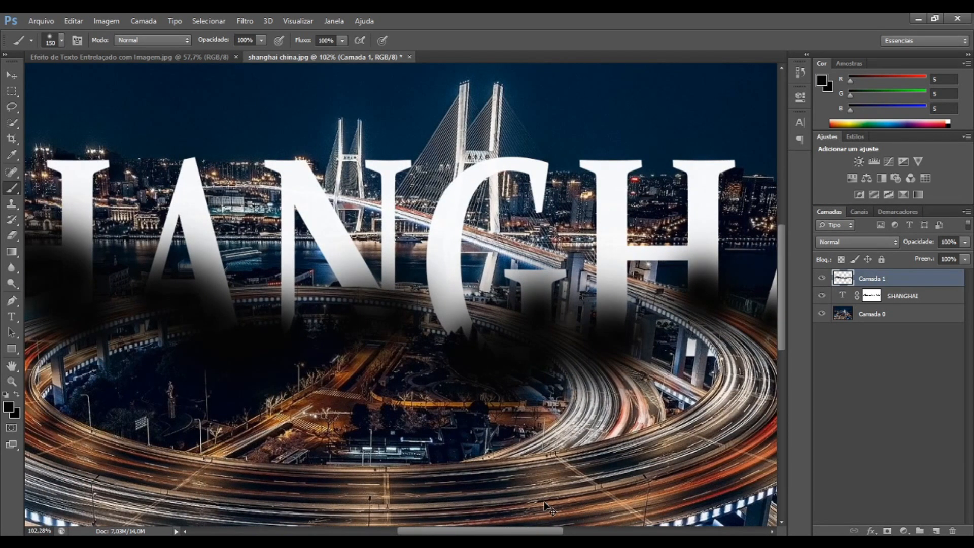
{"action": "key", "text": "ctrl+0"}
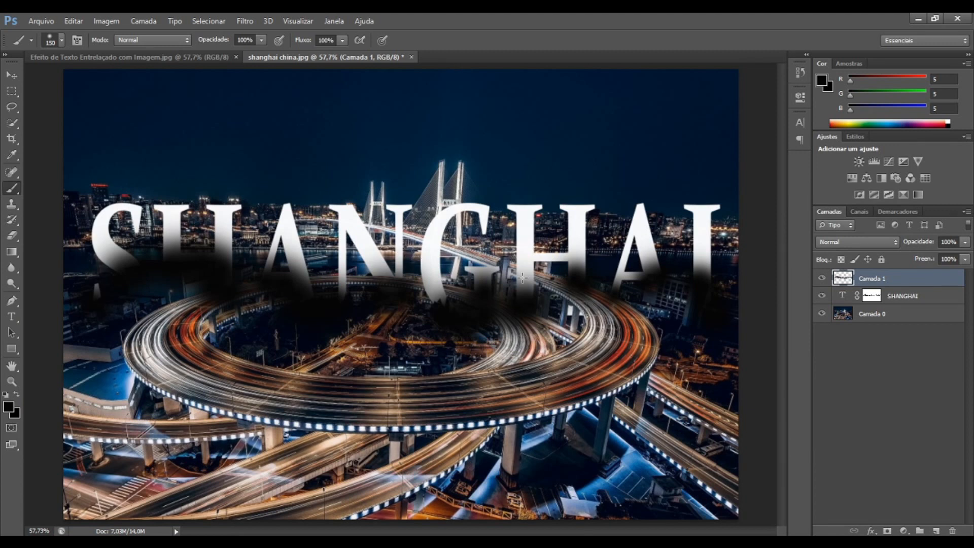
Step: Rename the painted shadow layer SOMBRA and clip it to the SHANGHAI text layer with a clipping mask
{"action": "double_click", "coordinate": [878, 279]}
{"action": "type", "text": "sOMBRA"}
{"action": "key", "text": "BackSpace"}
{"action": "key", "text": "BackSpace"}
{"action": "key", "text": "BackSpace"}
{"action": "key", "text": "BackSpace"}
{"action": "key", "text": "BackSpace"}
{"action": "key", "text": "Return"}
{"action": "right_click", "coordinate": [899, 282]}
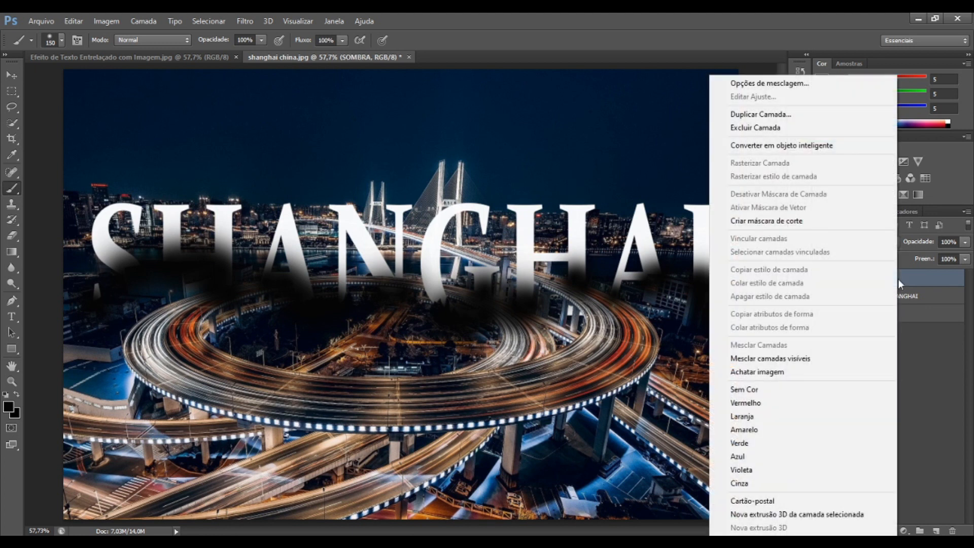
{"action": "left_click", "coordinate": [765, 222]}
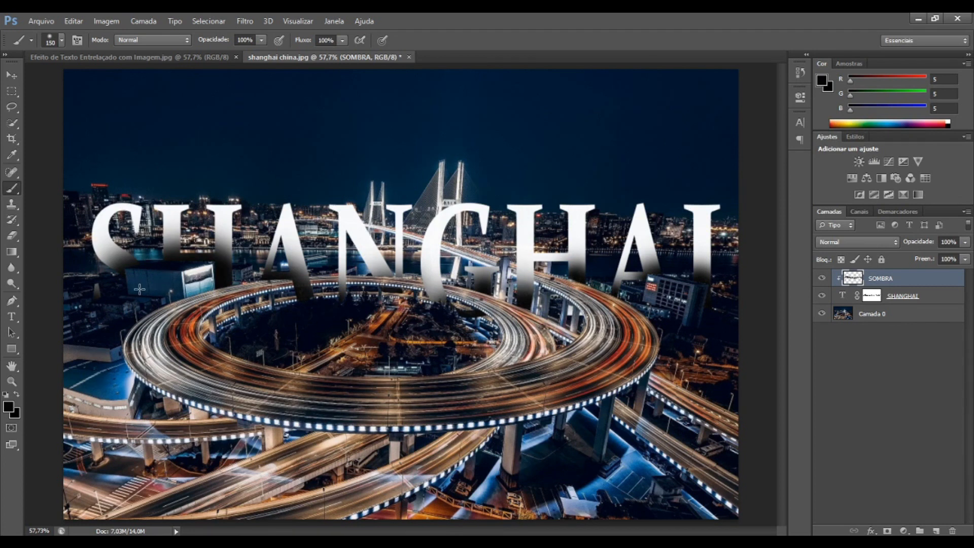
Step: Try a dark brush stroke down the G's upper curve beside the bridge, and undo it
{"action": "scroll", "coordinate": [132, 278], "scroll_direction": "up", "scroll_amount": 3}
{"action": "scroll", "coordinate": [132, 278], "scroll_direction": "up", "scroll_amount": 4}
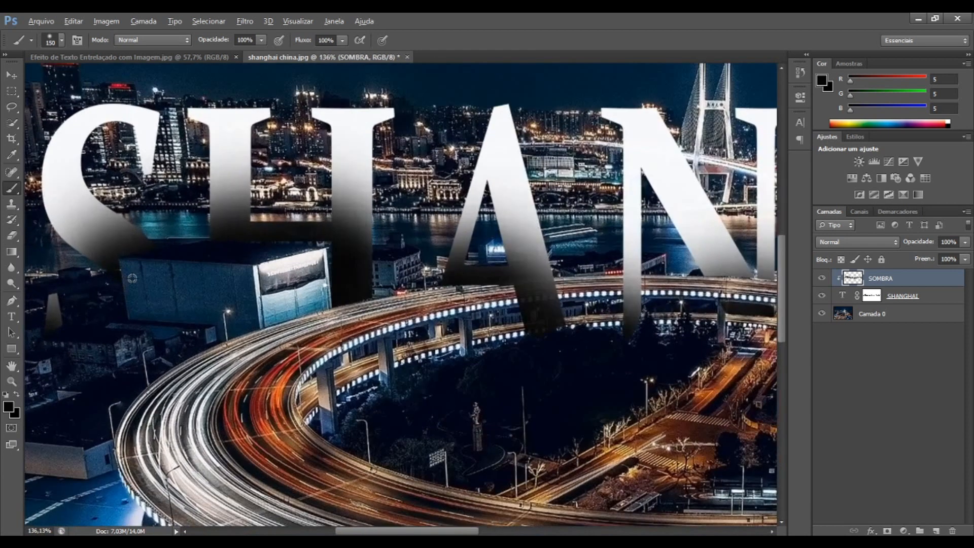
{"action": "left_click", "coordinate": [408, 303]}
{"action": "left_click_drag", "start_coordinate": [474, 532], "coordinate": [532, 532]}
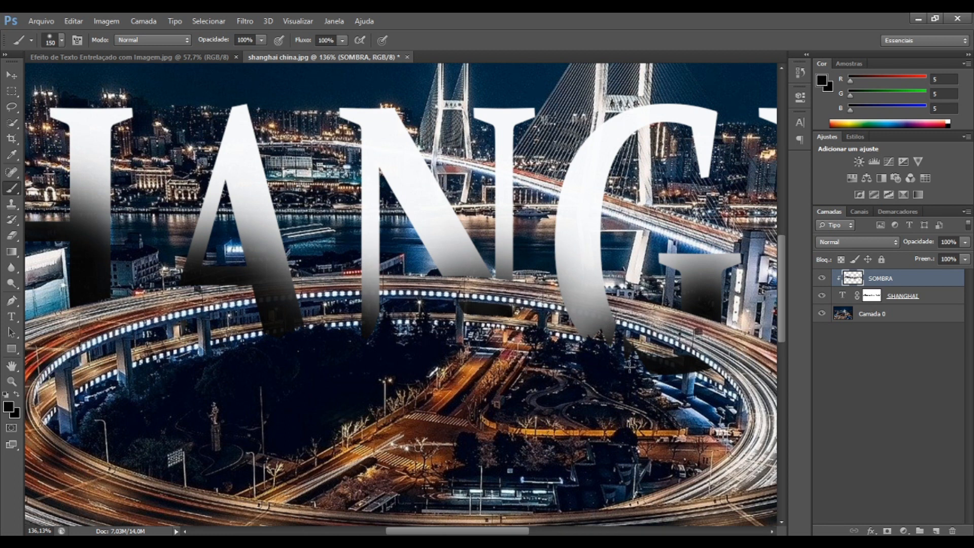
{"action": "left_click_drag", "start_coordinate": [523, 530], "coordinate": [572, 530]}
{"action": "left_click_drag", "start_coordinate": [578, 316], "coordinate": [577, 313]}
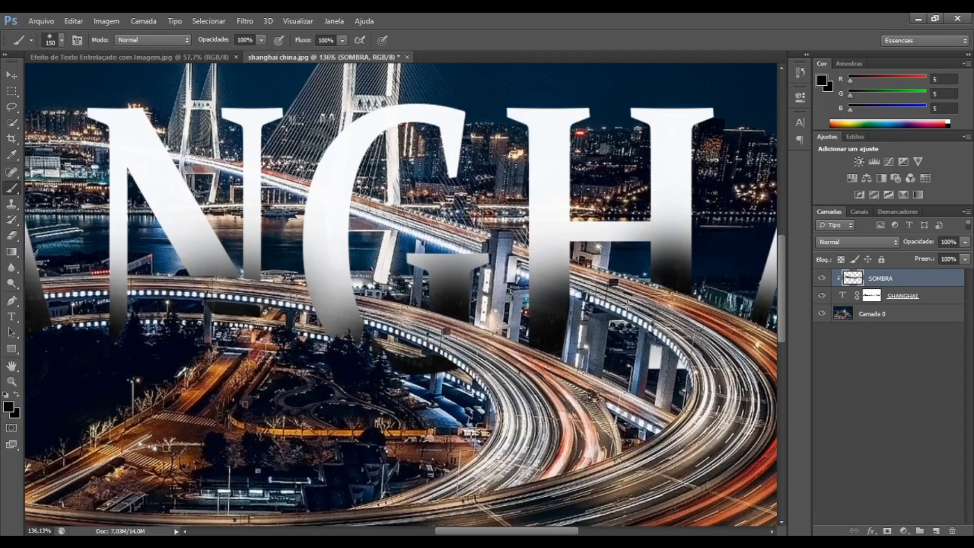
{"action": "left_click_drag", "start_coordinate": [378, 134], "coordinate": [330, 231]}
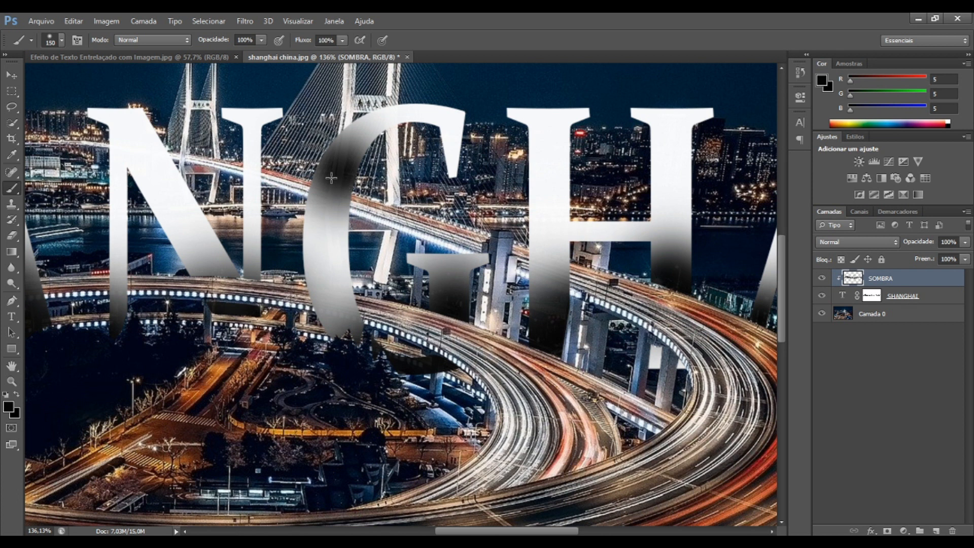
{"action": "key", "text": "ctrl+z"}
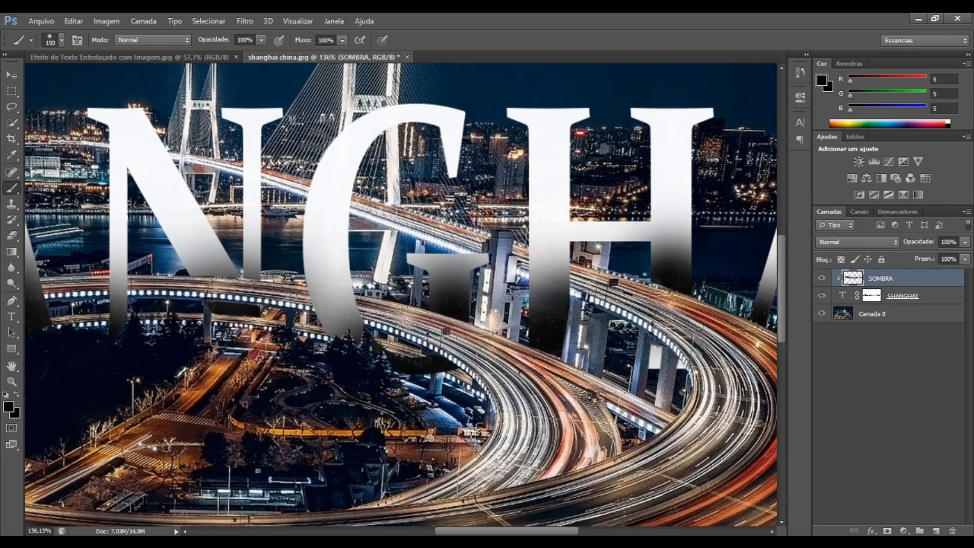
Step: Darken the S's small lower tip beside the building with a brush dab and show the whole image
{"action": "left_click_drag", "start_coordinate": [490, 531], "coordinate": [554, 532]}
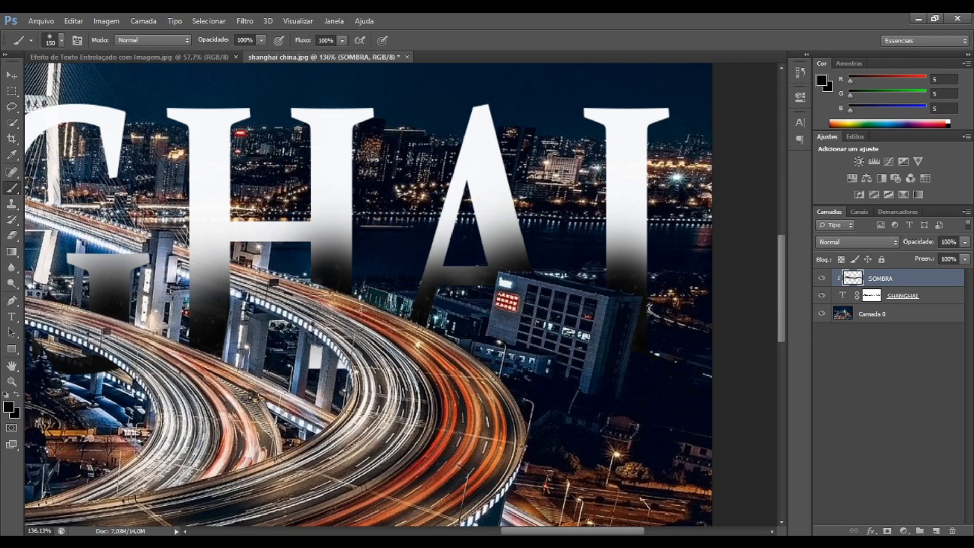
{"action": "left_click_drag", "start_coordinate": [518, 531], "coordinate": [331, 532]}
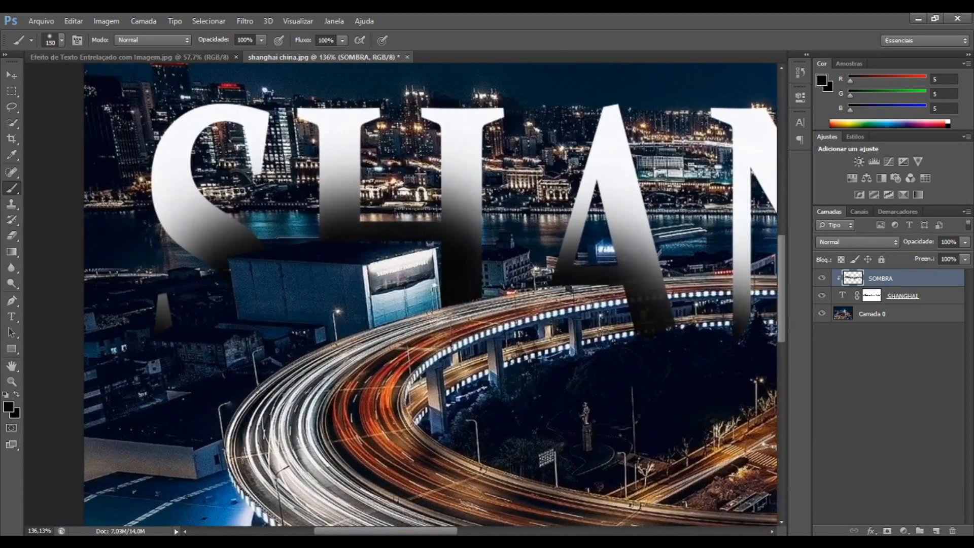
{"action": "left_click", "coordinate": [168, 336]}
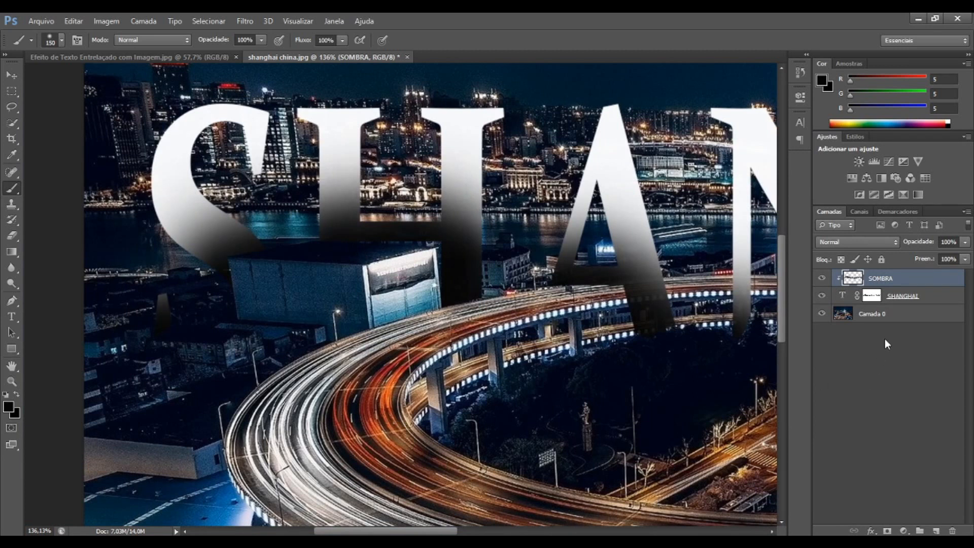
{"action": "left_click_drag", "start_coordinate": [445, 533], "coordinate": [504, 533]}
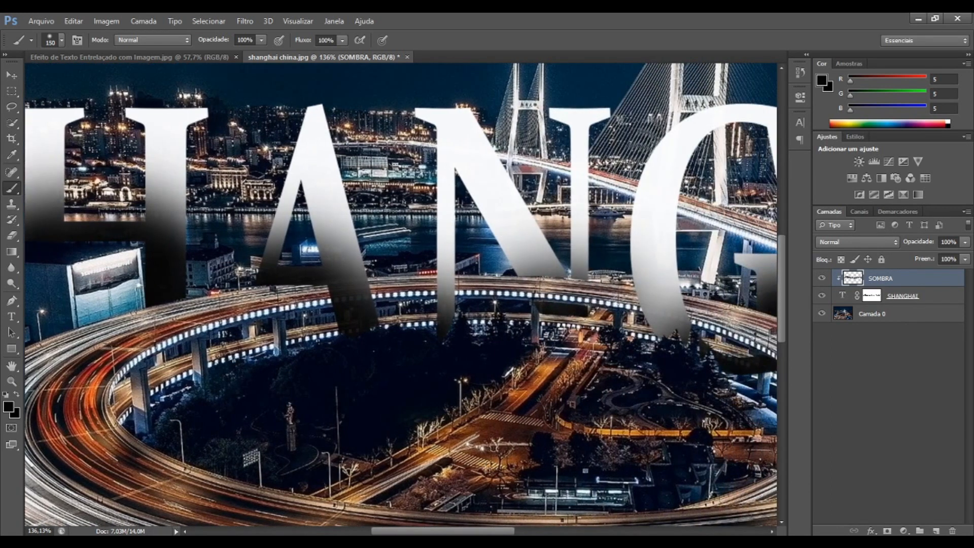
{"action": "key", "text": "ctrl+0"}
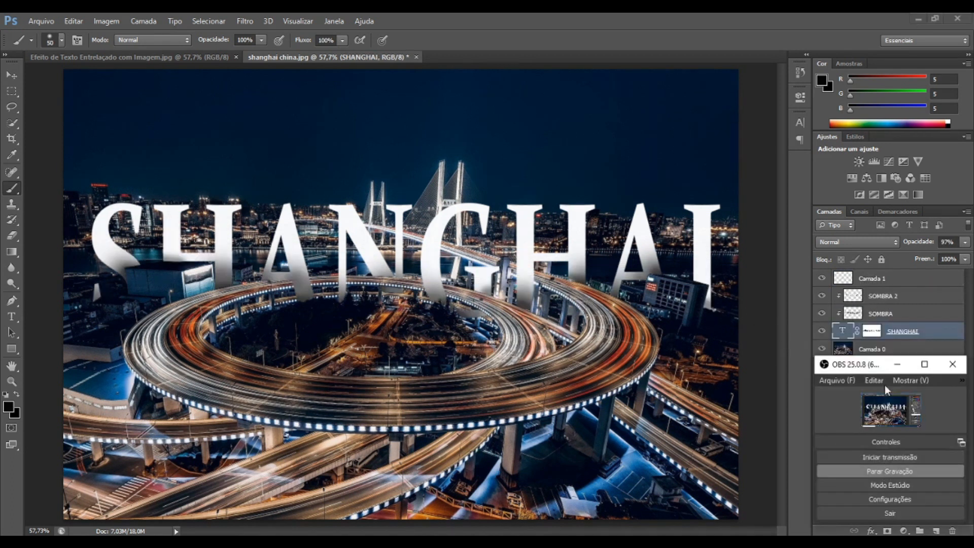
Step: Add a Pattern Overlay style to the SHANGHAI text layer with the Sobrepor (Overlay) blend mode
{"action": "left_click", "coordinate": [894, 364]}
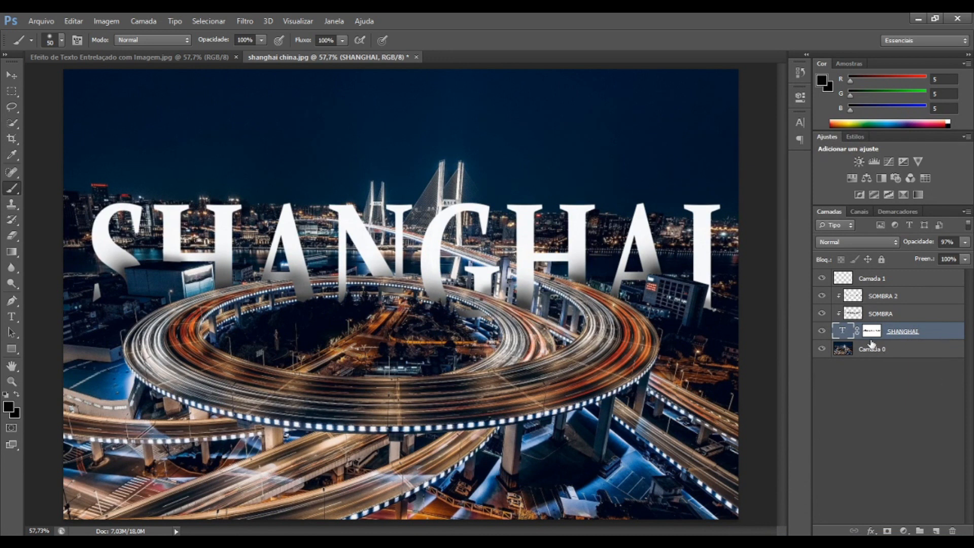
{"action": "right_click", "coordinate": [936, 337]}
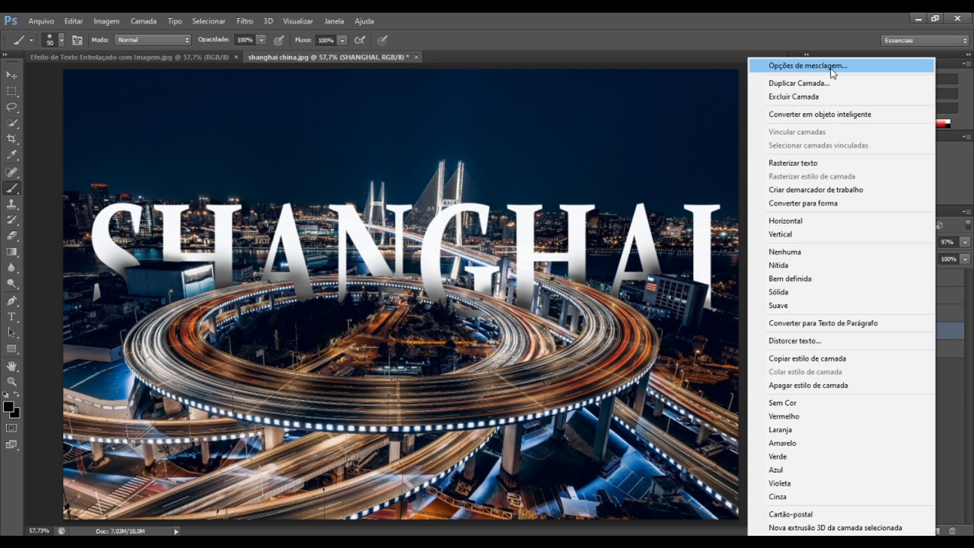
{"action": "left_click", "coordinate": [814, 67]}
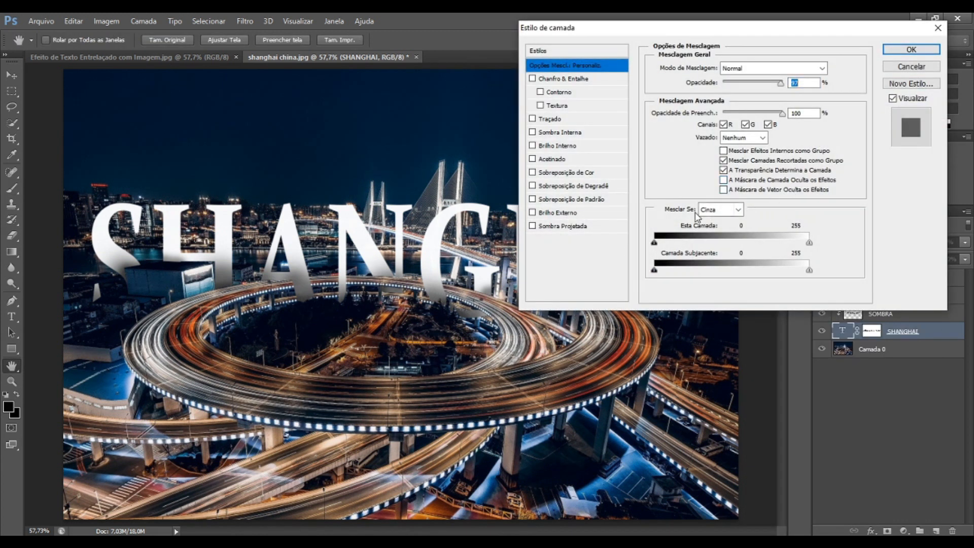
{"action": "left_click", "coordinate": [580, 201]}
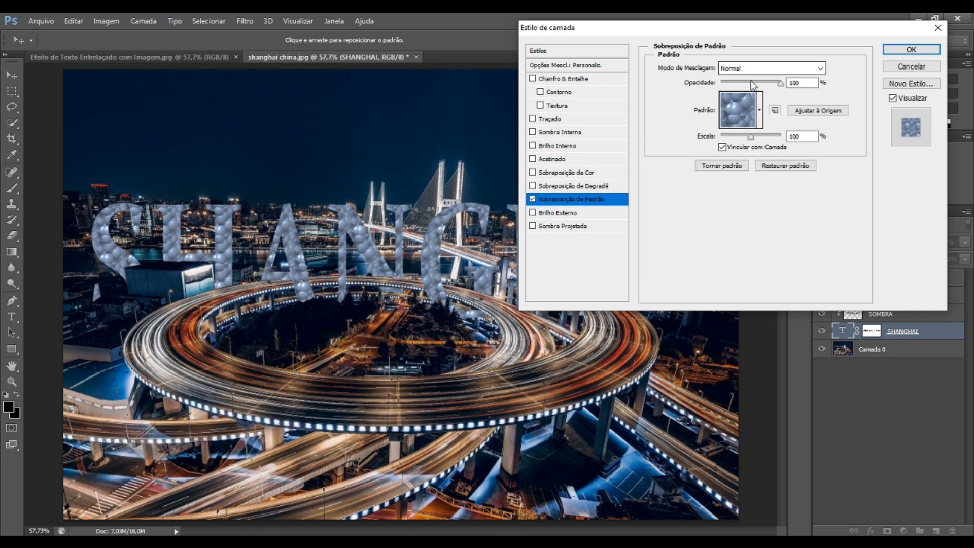
{"action": "left_click", "coordinate": [761, 68]}
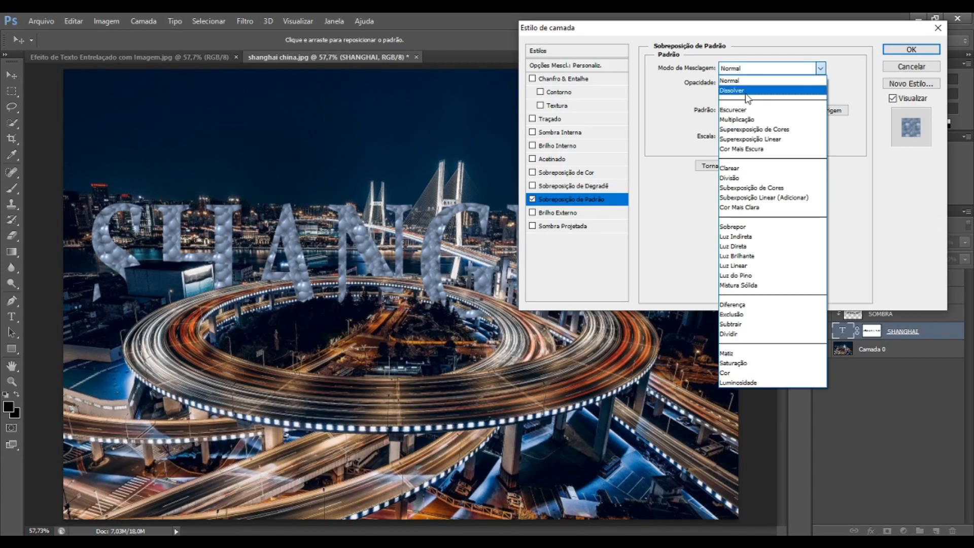
{"action": "left_click", "coordinate": [754, 225]}
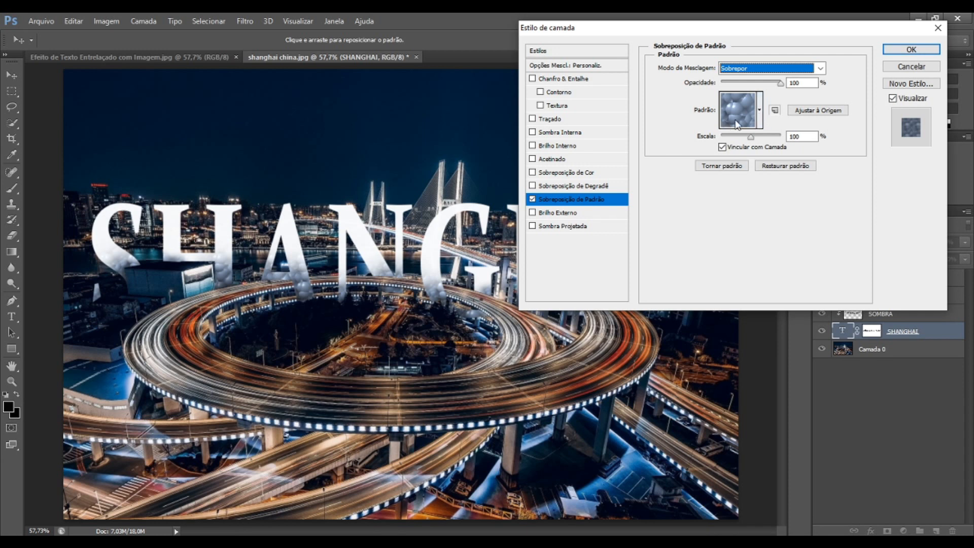
Step: Choose the fourth, fine grey grain pattern for the overlay, with scale at 39% and opacity at 99%
{"action": "left_click", "coordinate": [761, 122]}
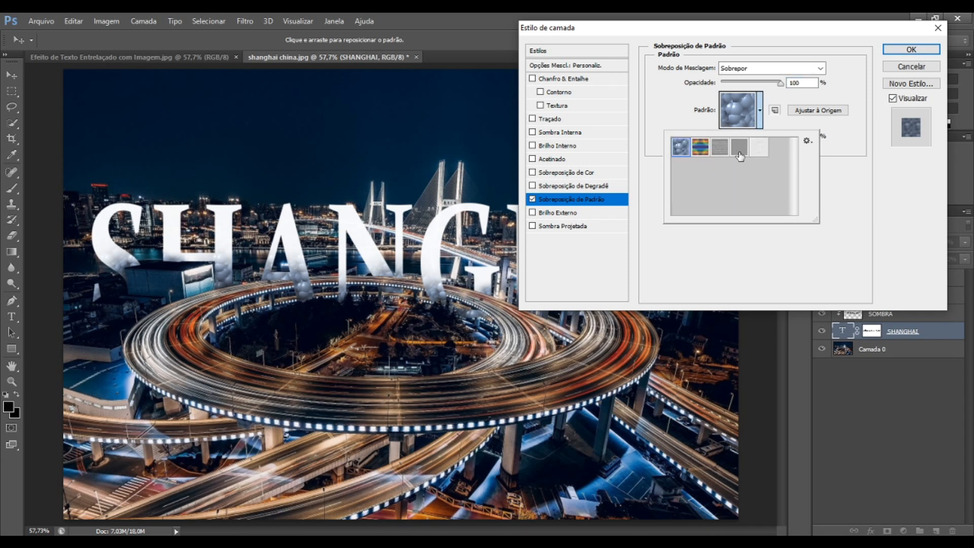
{"action": "left_click", "coordinate": [739, 147]}
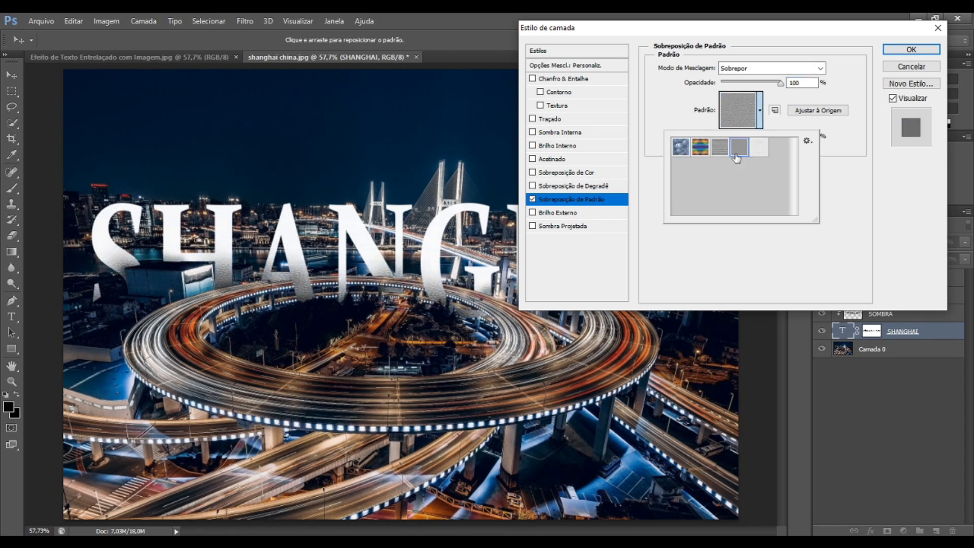
{"action": "left_click", "coordinate": [645, 111]}
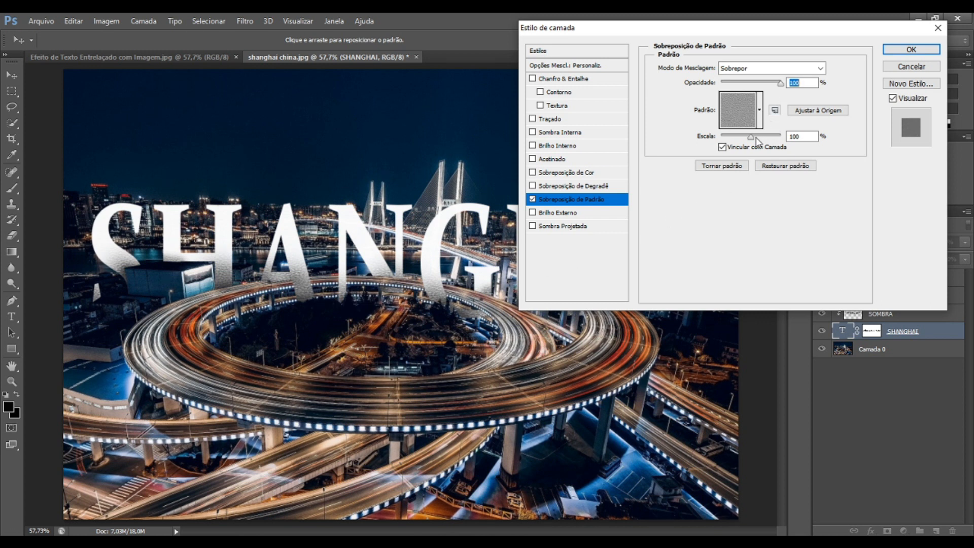
{"action": "left_click_drag", "start_coordinate": [751, 137], "coordinate": [736, 145]}
{"action": "left_click_drag", "start_coordinate": [780, 85], "coordinate": [776, 85]}
{"action": "left_click_drag", "start_coordinate": [770, 85], "coordinate": [781, 86]}
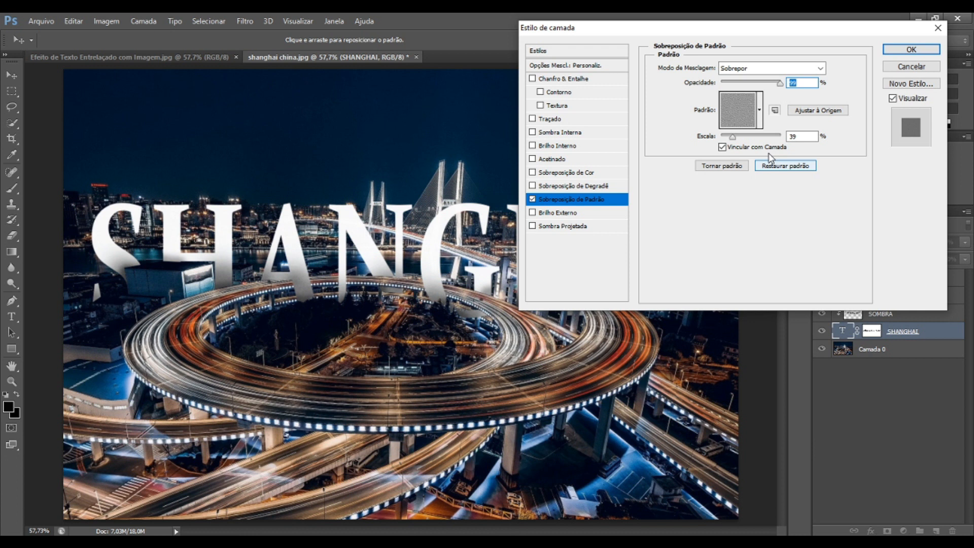
Step: Switch the Pattern Overlay to the third, coarser grey pattern, and set its opacity to 26% and scale to 27%
{"action": "left_click", "coordinate": [759, 121]}
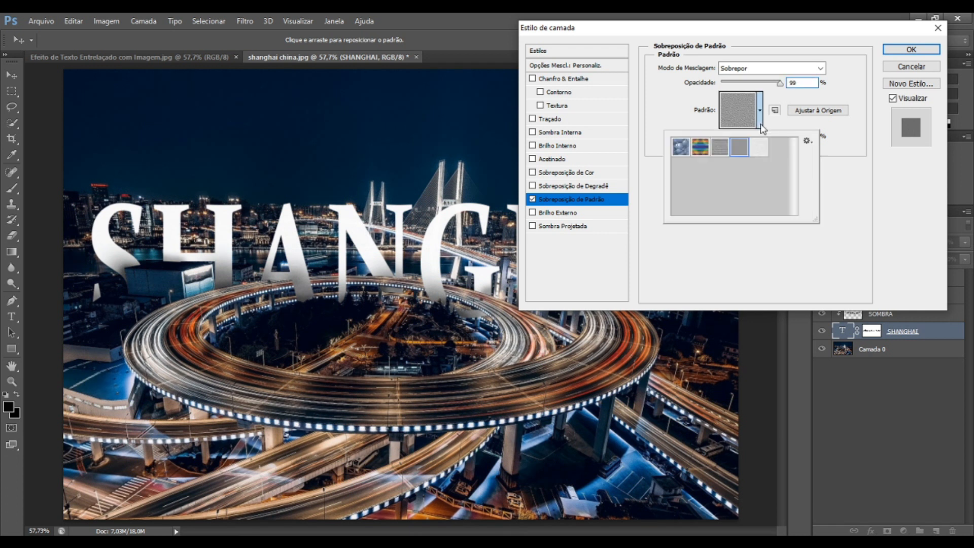
{"action": "left_click", "coordinate": [721, 154]}
{"action": "left_click", "coordinate": [844, 203]}
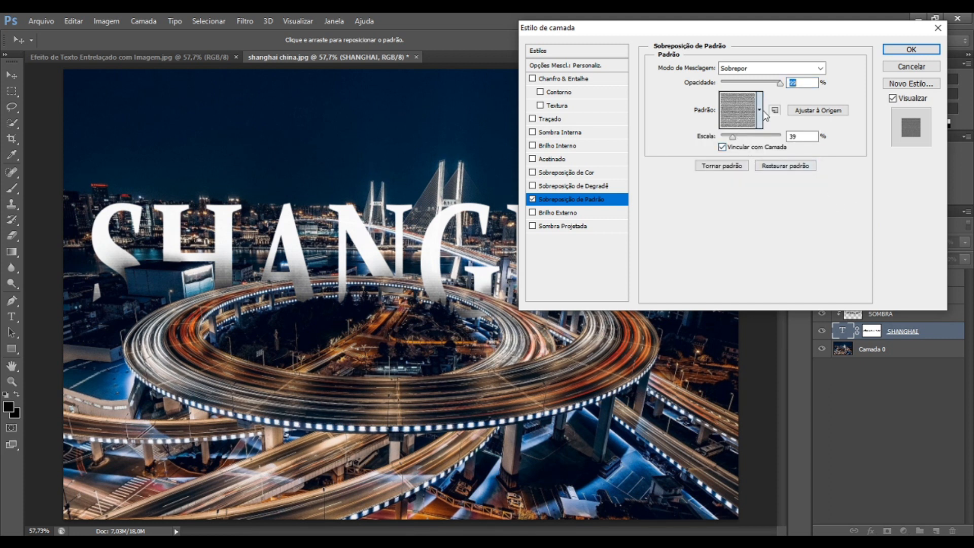
{"action": "left_click_drag", "start_coordinate": [779, 85], "coordinate": [770, 90]}
{"action": "left_click_drag", "start_coordinate": [770, 85], "coordinate": [750, 87]}
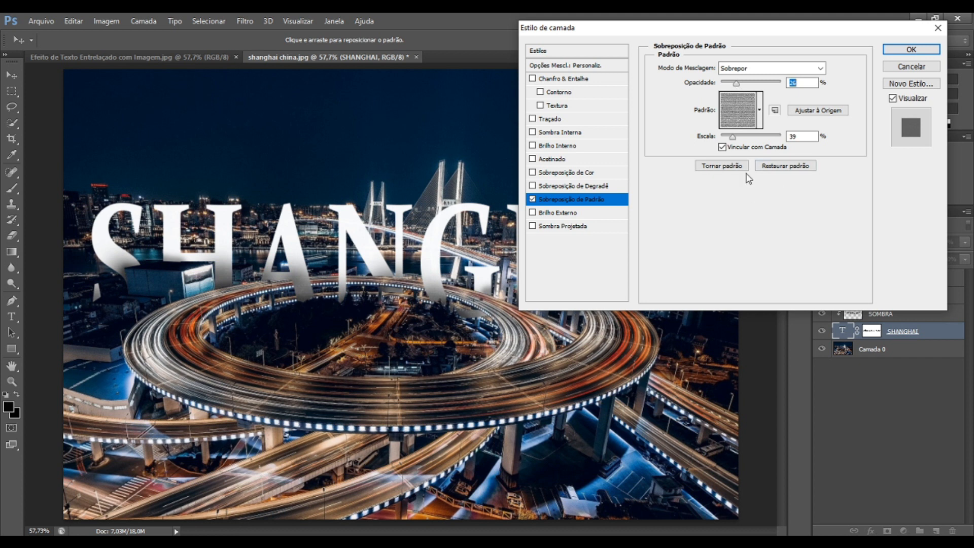
{"action": "mouse_move", "coordinate": [732, 136]}
{"action": "left_mouse_down"}
{"action": "mouse_move", "coordinate": [765, 137]}
{"action": "mouse_move", "coordinate": [728, 143]}
{"action": "left_mouse_up"}
Step: Add a Drop Shadow style to the SHANGHAI text with an angle of -158°, 49% opacity and 8 px distance
{"action": "left_click", "coordinate": [533, 227]}
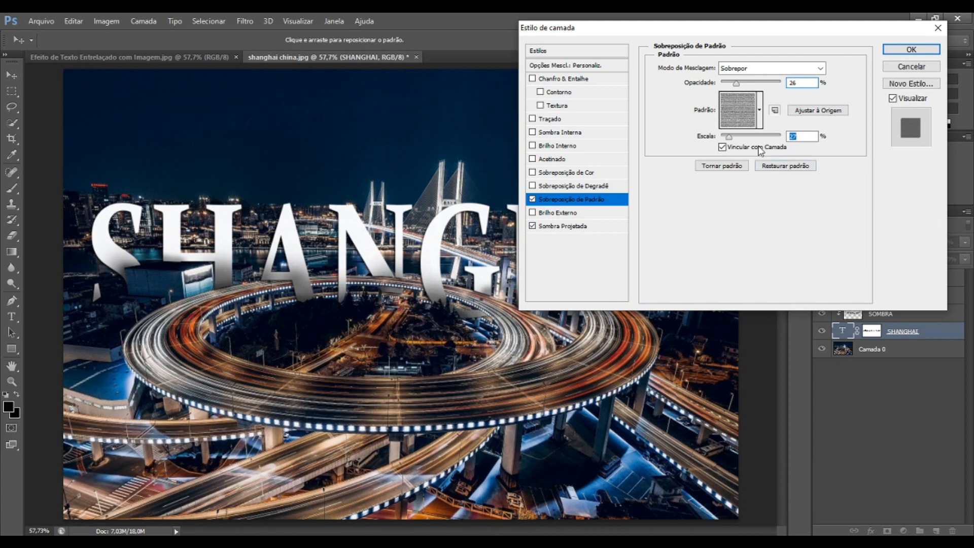
{"action": "left_click", "coordinate": [583, 228]}
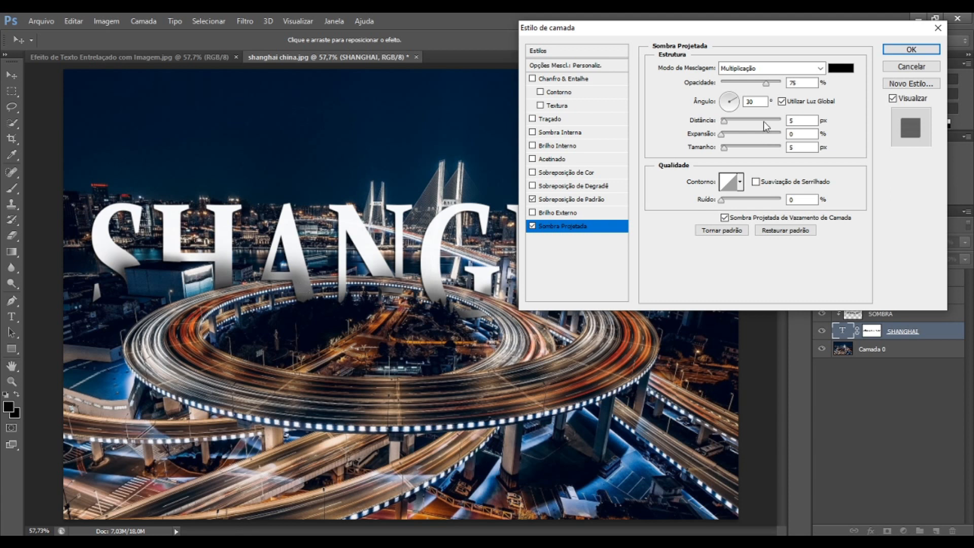
{"action": "left_click", "coordinate": [720, 105]}
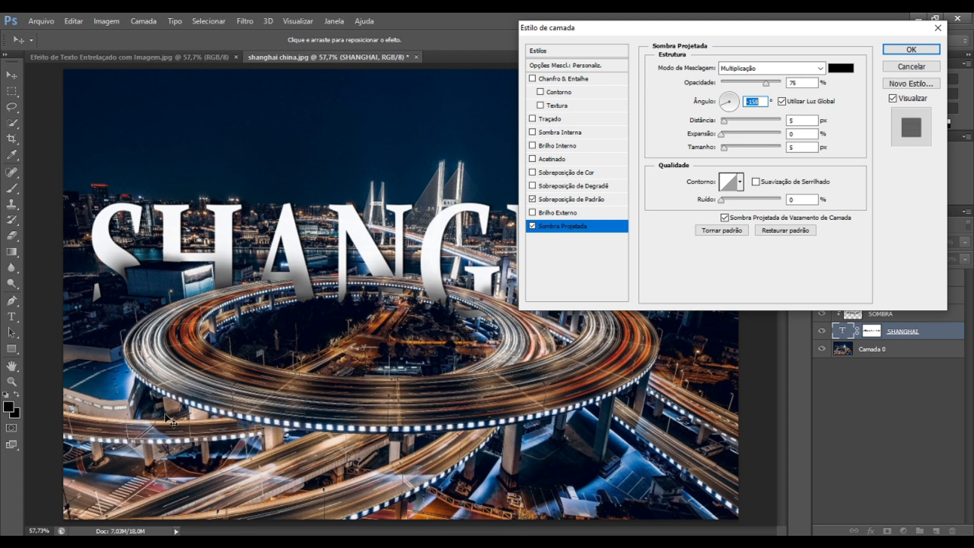
{"action": "left_click", "coordinate": [766, 84]}
{"action": "left_click_drag", "start_coordinate": [765, 86], "coordinate": [754, 85]}
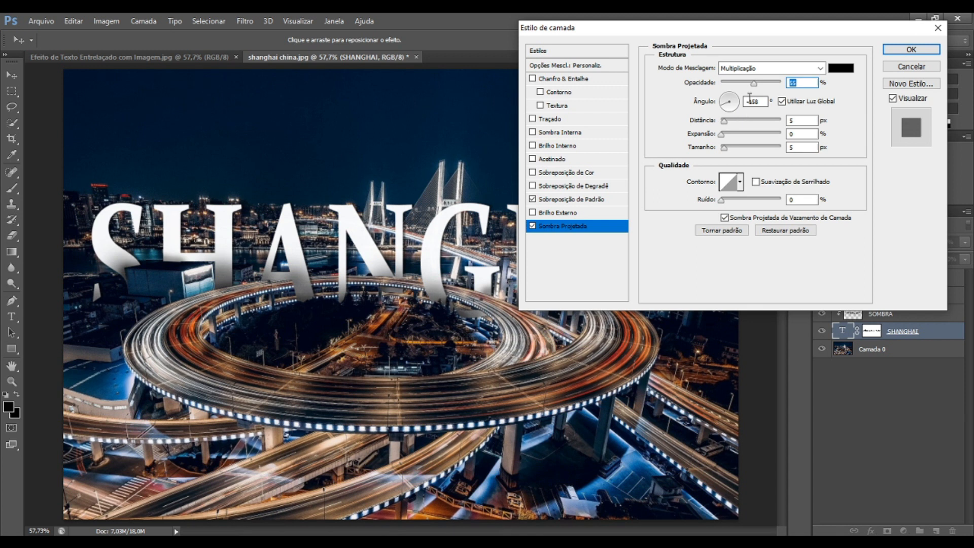
{"action": "left_click_drag", "start_coordinate": [754, 85], "coordinate": [752, 86]}
{"action": "left_click", "coordinate": [728, 122]}
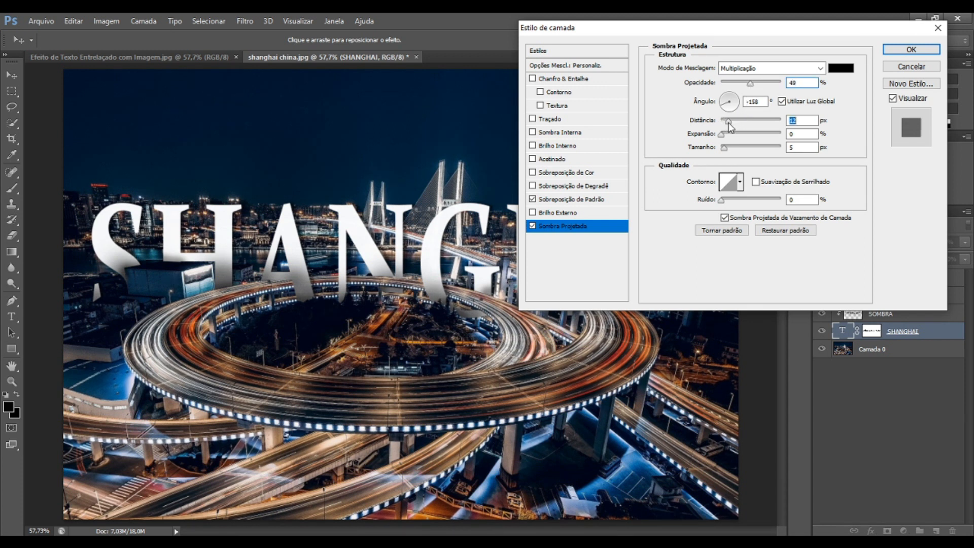
{"action": "left_click_drag", "start_coordinate": [727, 123], "coordinate": [726, 124]}
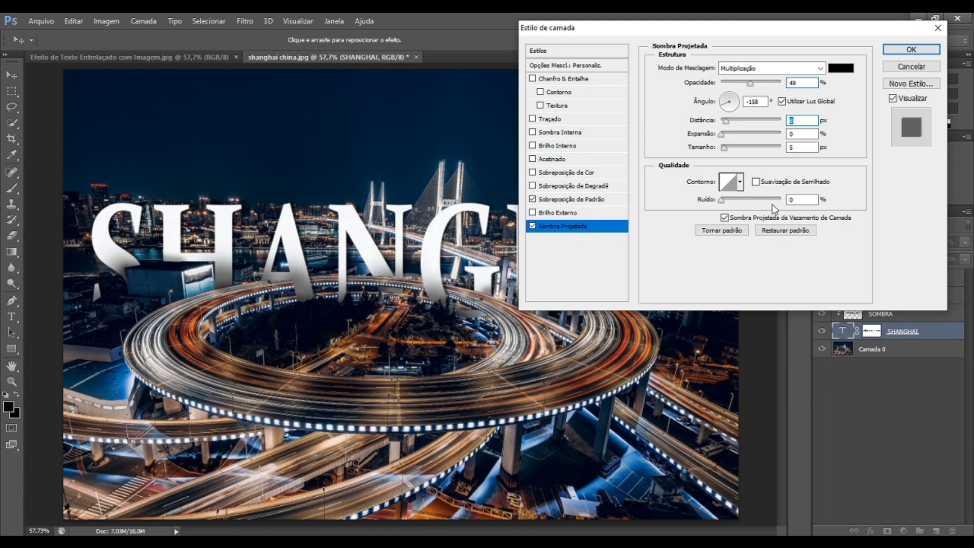
Step: Set the drop shadow's spread to 3% and size to 79 px, fine-tune its opacity and apply the layer styles
{"action": "mouse_move", "coordinate": [723, 135]}
{"action": "left_mouse_down"}
{"action": "mouse_move", "coordinate": [824, 144]}
{"action": "mouse_move", "coordinate": [726, 146]}
{"action": "left_mouse_up"}
{"action": "mouse_move", "coordinate": [724, 151]}
{"action": "left_mouse_down"}
{"action": "mouse_move", "coordinate": [773, 151]}
{"action": "mouse_move", "coordinate": [725, 151]}
{"action": "mouse_move", "coordinate": [743, 151]}
{"action": "left_mouse_up"}
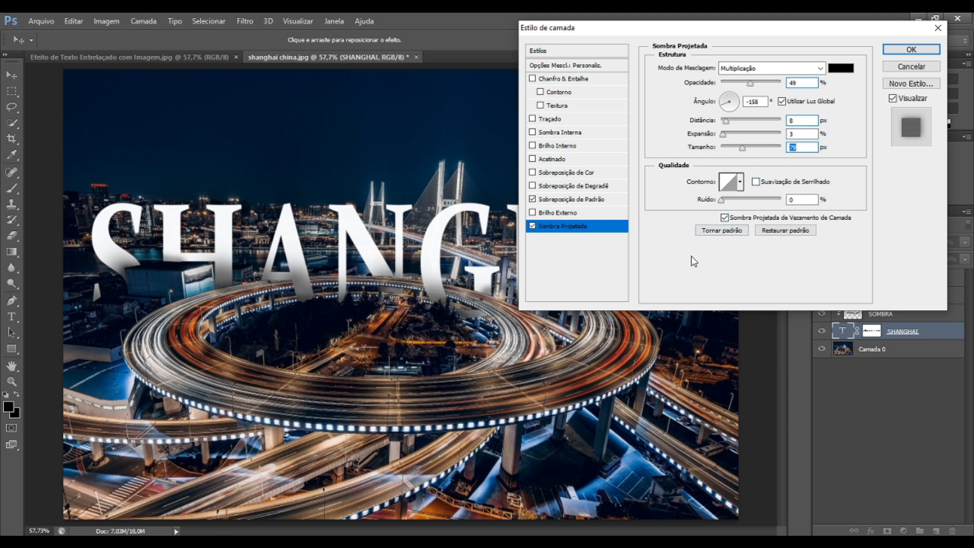
{"action": "left_click", "coordinate": [752, 83]}
{"action": "left_click_drag", "start_coordinate": [753, 89], "coordinate": [750, 90]}
{"action": "left_click", "coordinate": [900, 52]}
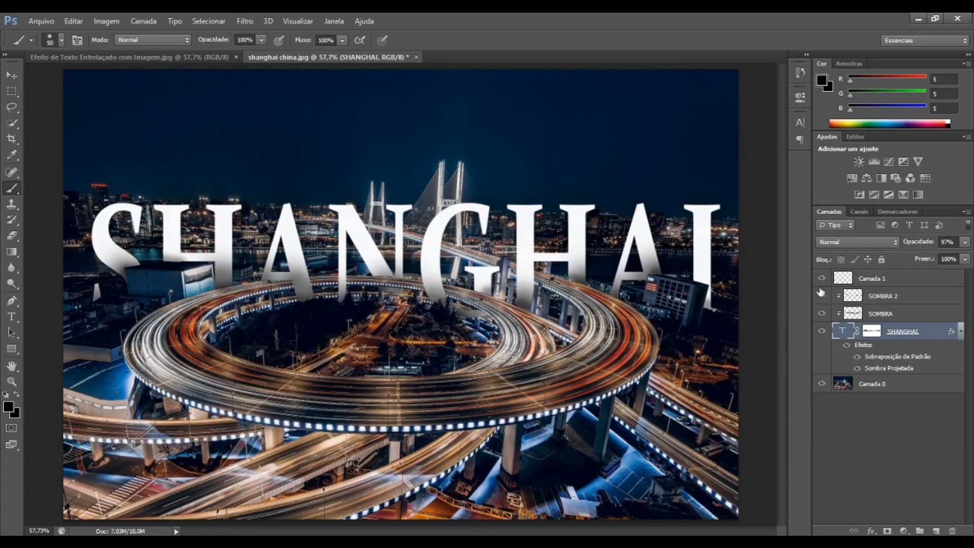
Step: Toggle the visibility of the SHANGHAI, SOMBRA, SOMBRA 2 and Camada 1 layers to compare the image with and without them
{"action": "left_click", "coordinate": [822, 331]}
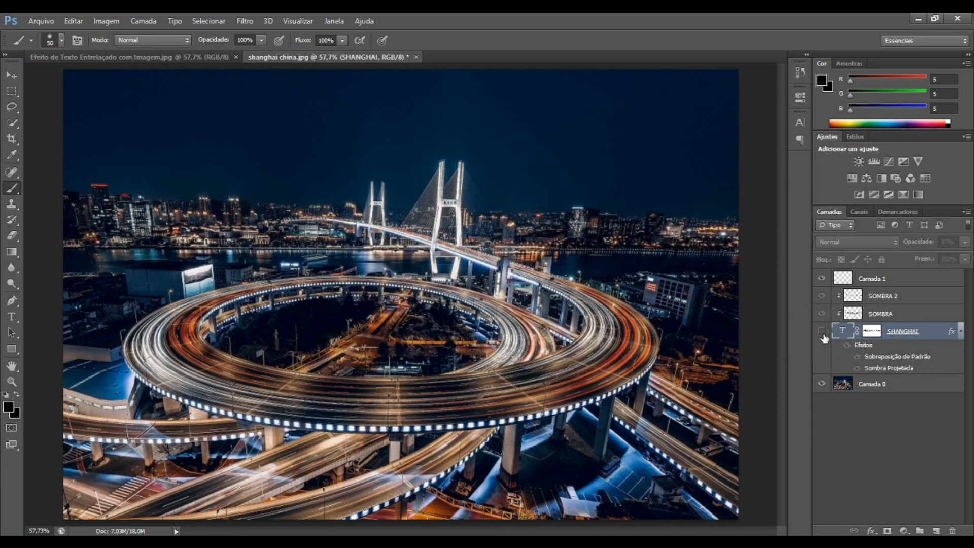
{"action": "left_click", "coordinate": [822, 331]}
{"action": "left_click", "coordinate": [822, 279]}
{"action": "left_click", "coordinate": [822, 296]}
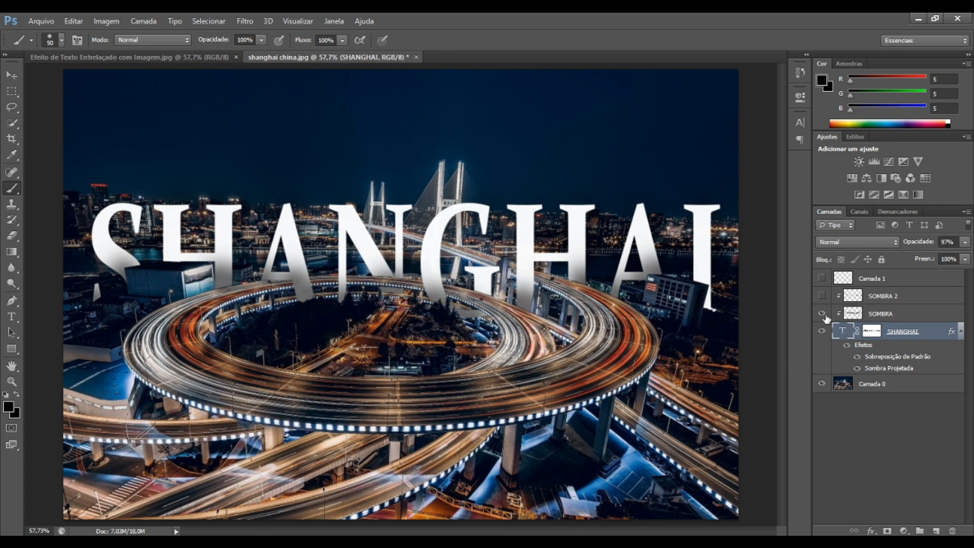
{"action": "left_click", "coordinate": [822, 313]}
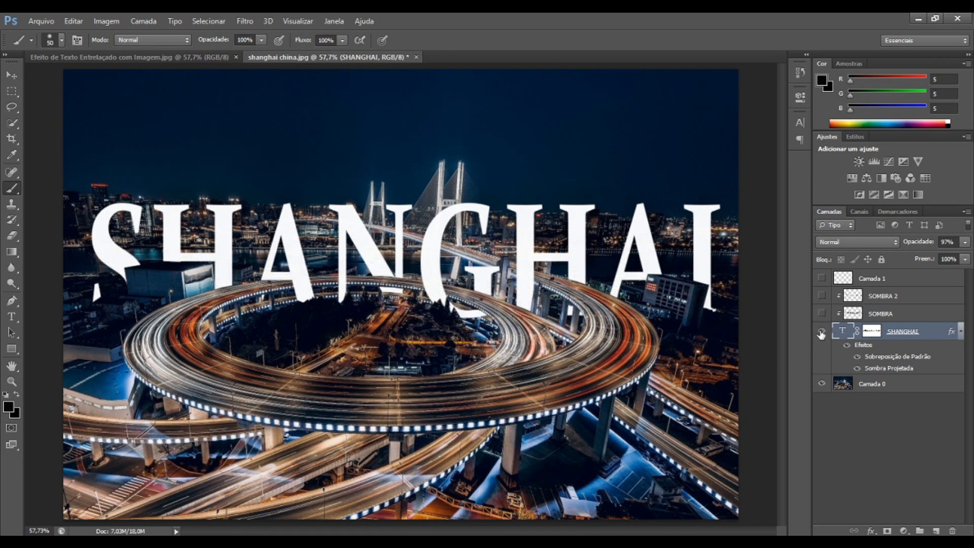
{"action": "left_click", "coordinate": [822, 332]}
{"action": "left_click", "coordinate": [821, 331]}
{"action": "left_click", "coordinate": [822, 314]}
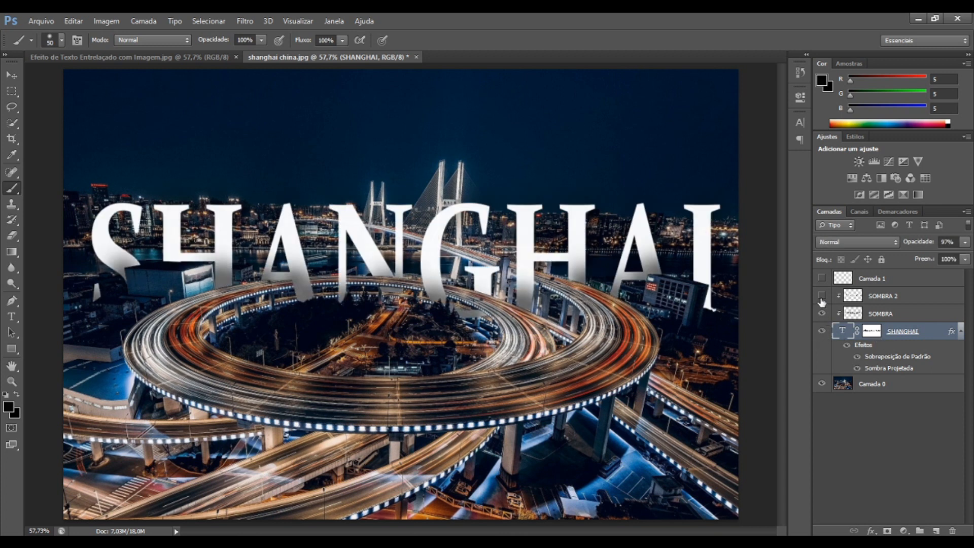
{"action": "left_click", "coordinate": [822, 296]}
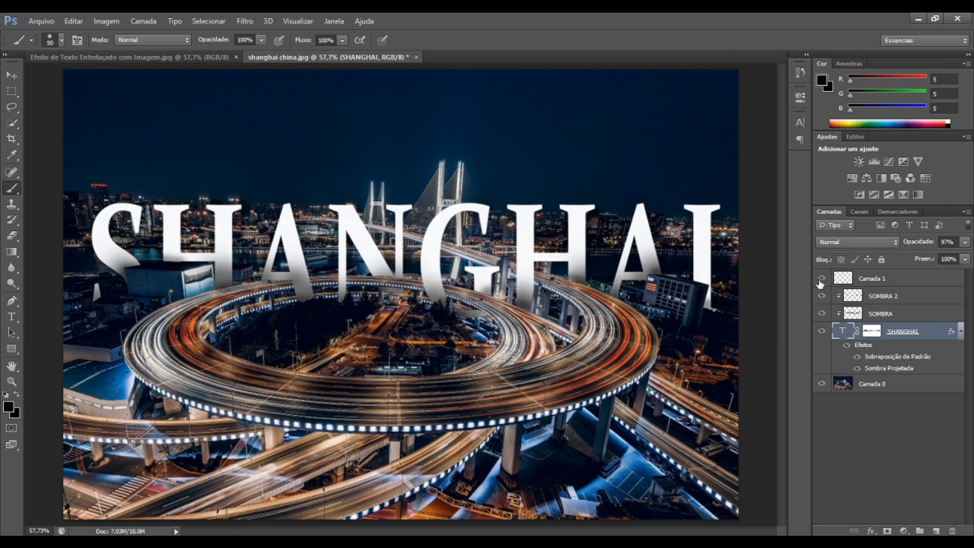
Step: Delete the empty Camada 1 layer and add a Gradient Overlay in Multiplicação (Multiply) mode to the SHANGHAI text
{"action": "left_click_drag", "start_coordinate": [881, 282], "coordinate": [953, 531]}
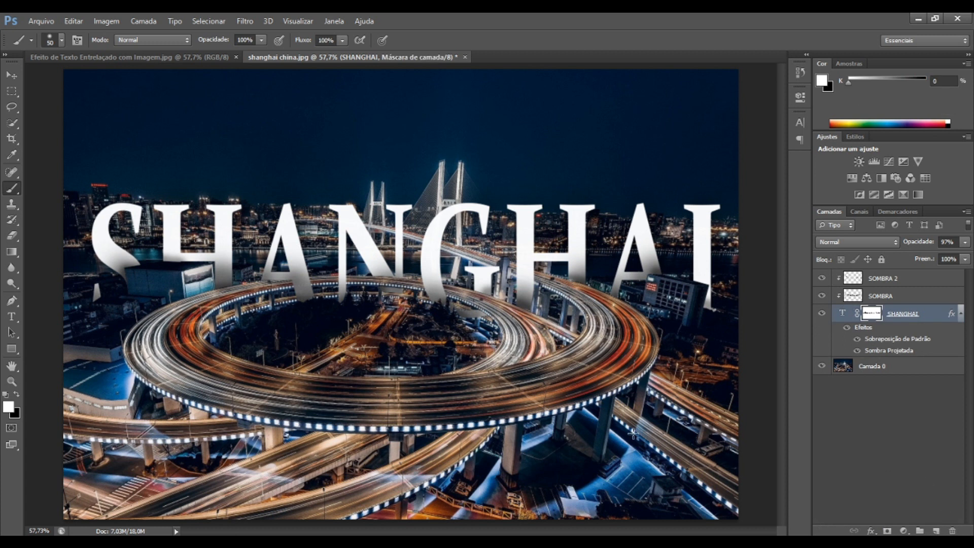
{"action": "right_click", "coordinate": [934, 321]}
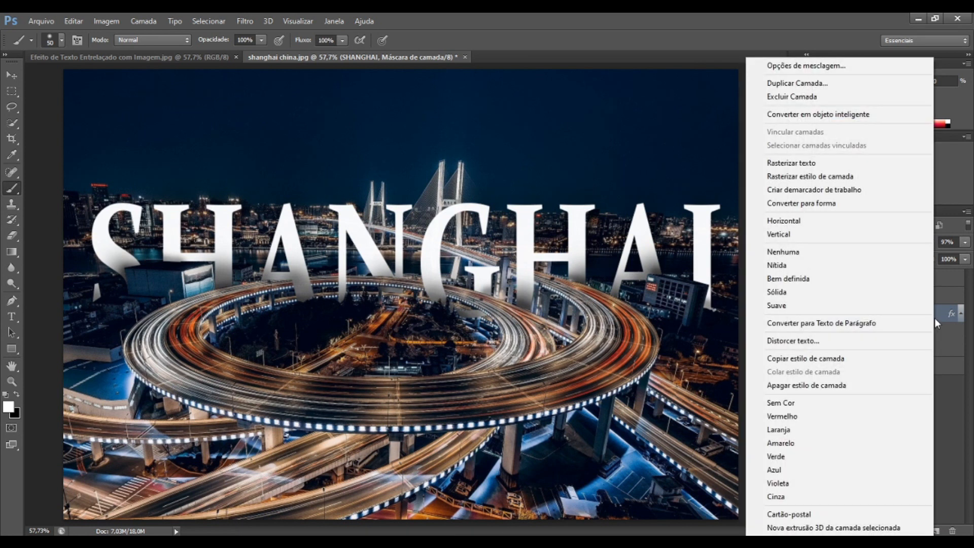
{"action": "left_click", "coordinate": [863, 71]}
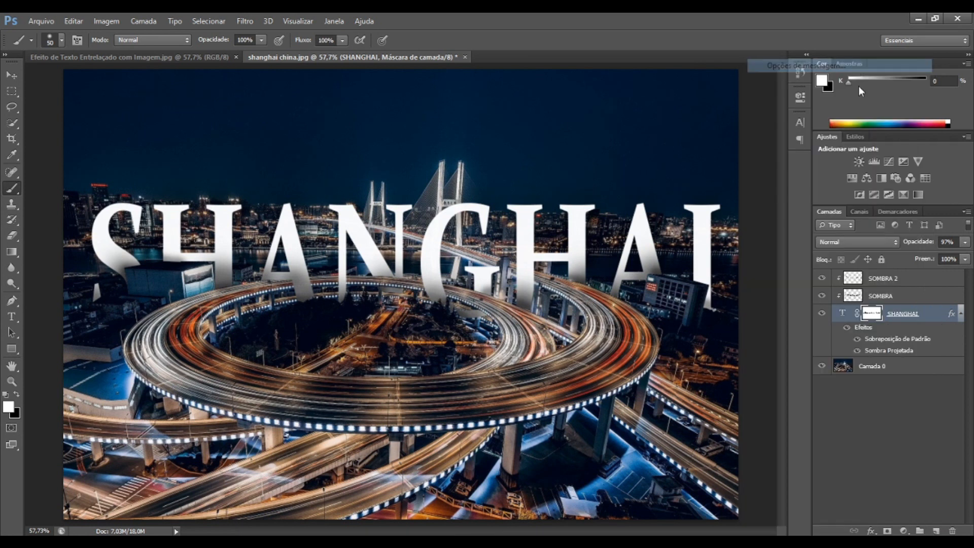
{"action": "left_click", "coordinate": [537, 221]}
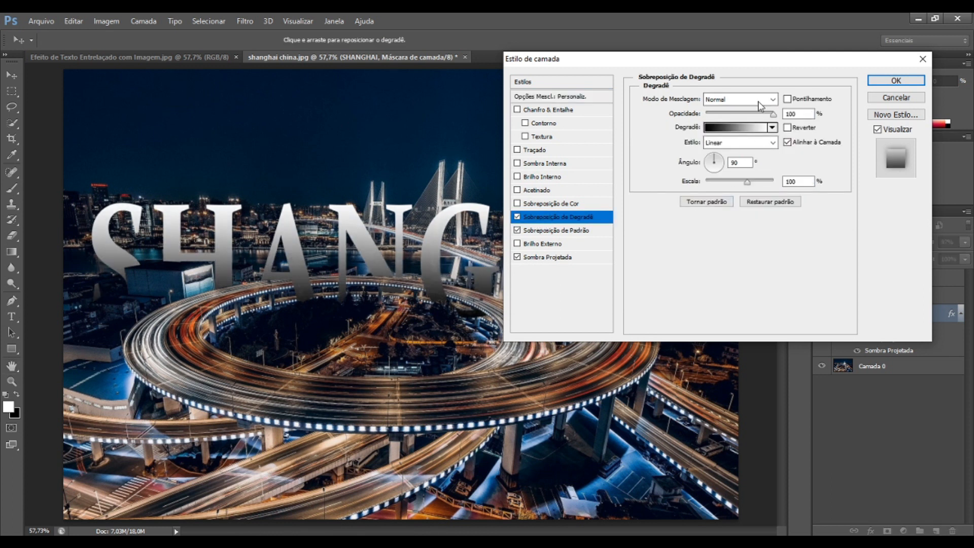
{"action": "left_click", "coordinate": [775, 102]}
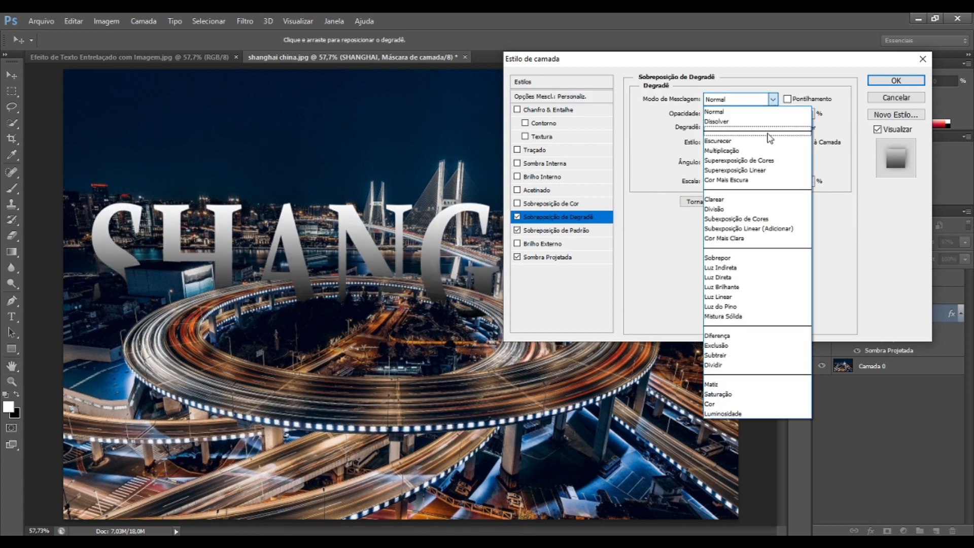
{"action": "left_click", "coordinate": [768, 148]}
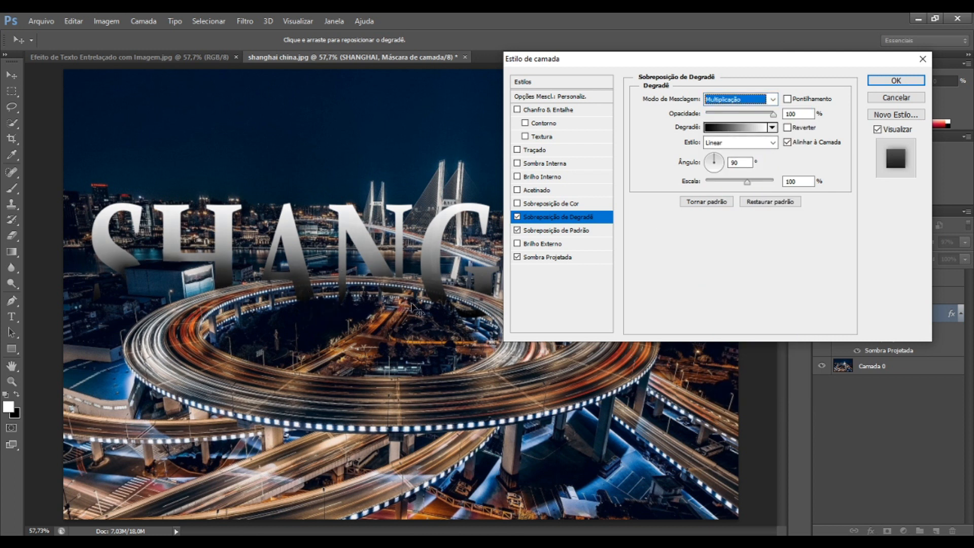
Step: Adjust the gradient overlay's angle and set the opacity stop at its white end to 0% so black fades to transparent
{"action": "left_click", "coordinate": [706, 168]}
{"action": "mouse_move", "coordinate": [708, 170]}
{"action": "left_mouse_down"}
{"action": "mouse_move", "coordinate": [717, 164]}
{"action": "mouse_move", "coordinate": [708, 166]}
{"action": "left_mouse_up"}
{"action": "left_click", "coordinate": [727, 128]}
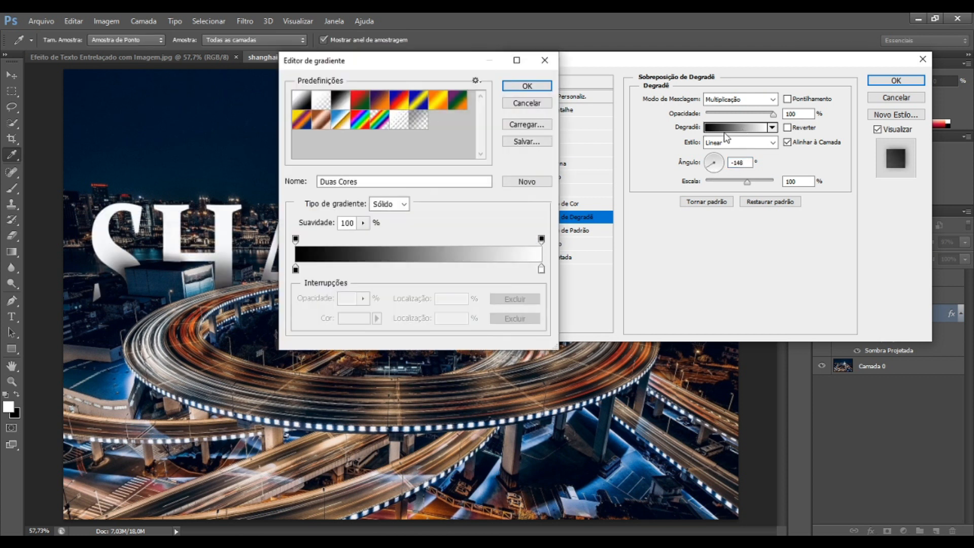
{"action": "left_click", "coordinate": [542, 239]}
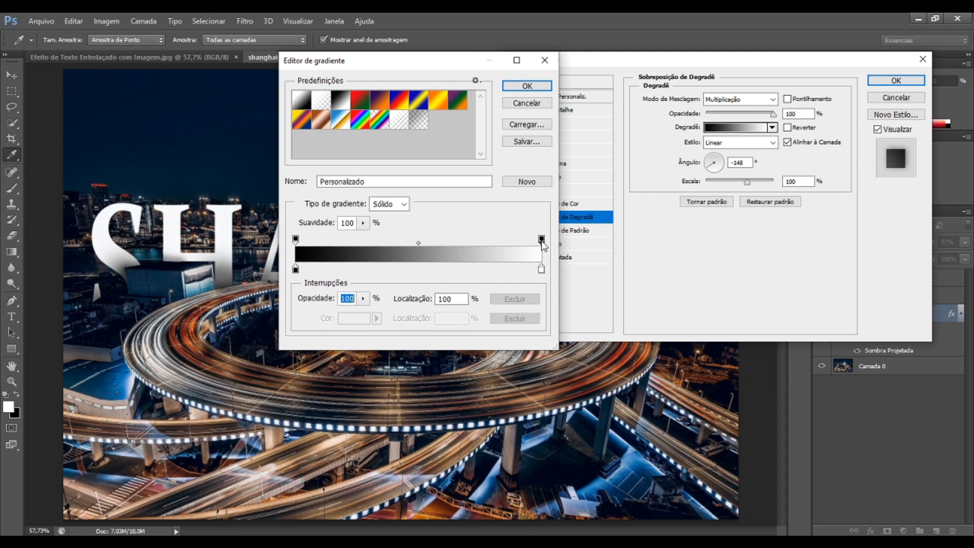
{"action": "type", "text": "0"}
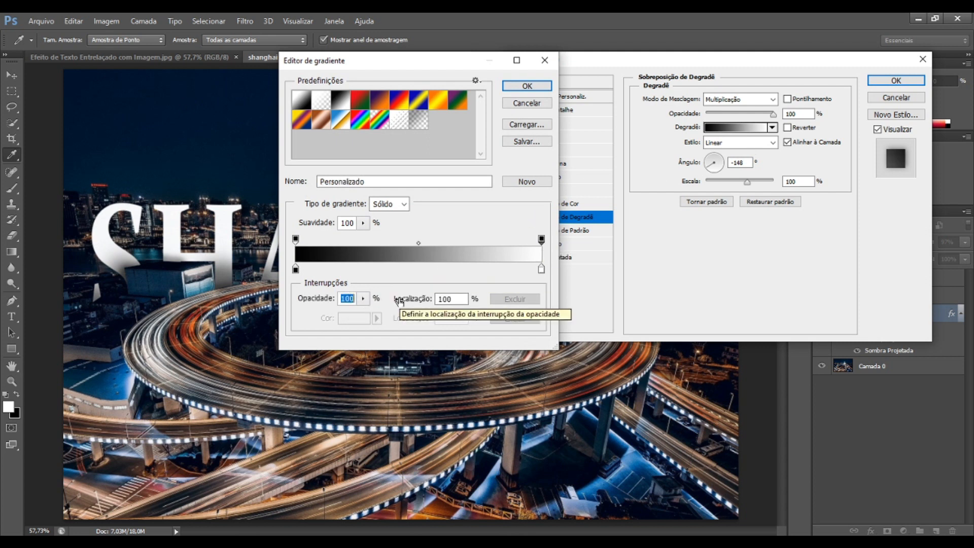
{"action": "left_click", "coordinate": [527, 87]}
Step: Set the gradient overlay's angle to 86°, scale to 148% and opacity to 90%, keeping the whole text in view
{"action": "left_click_drag", "start_coordinate": [710, 168], "coordinate": [764, 187]}
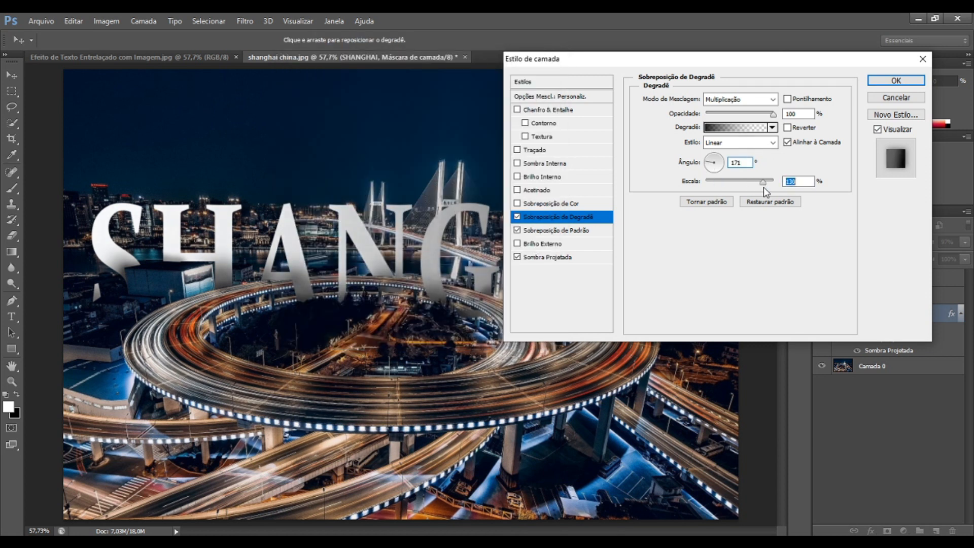
{"action": "left_click_drag", "start_coordinate": [714, 162], "coordinate": [708, 159]}
{"action": "left_click_drag", "start_coordinate": [768, 60], "coordinate": [786, 89]}
{"action": "left_click_drag", "start_coordinate": [725, 190], "coordinate": [724, 187]}
{"action": "left_click_drag", "start_coordinate": [790, 143], "coordinate": [784, 143]}
{"action": "left_click_drag", "start_coordinate": [784, 90], "coordinate": [738, 351]}
{"action": "left_click_drag", "start_coordinate": [688, 443], "coordinate": [698, 437]}
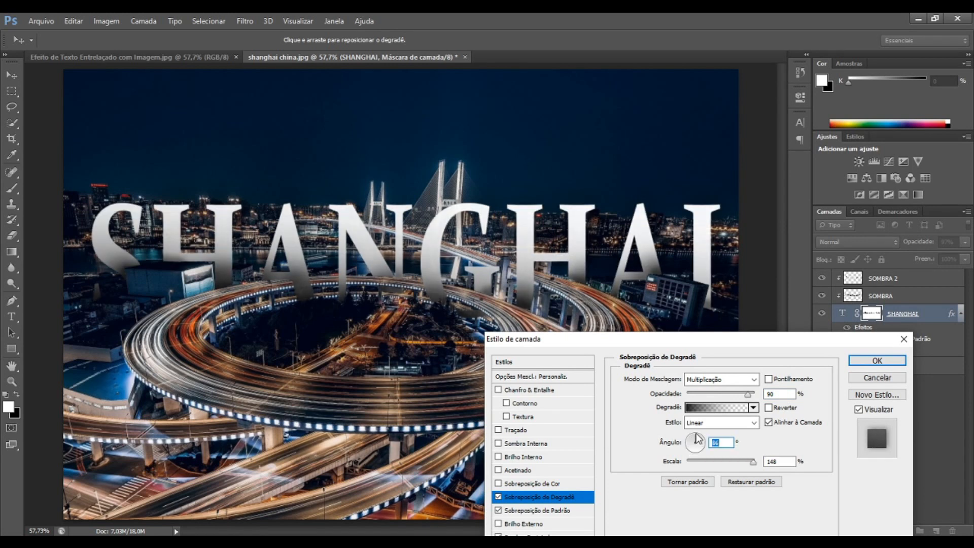
Step: Raise the gradient overlay's scale to 150% and opacity to 95%, and apply the layer styles
{"action": "left_click_drag", "start_coordinate": [707, 343], "coordinate": [705, 268]}
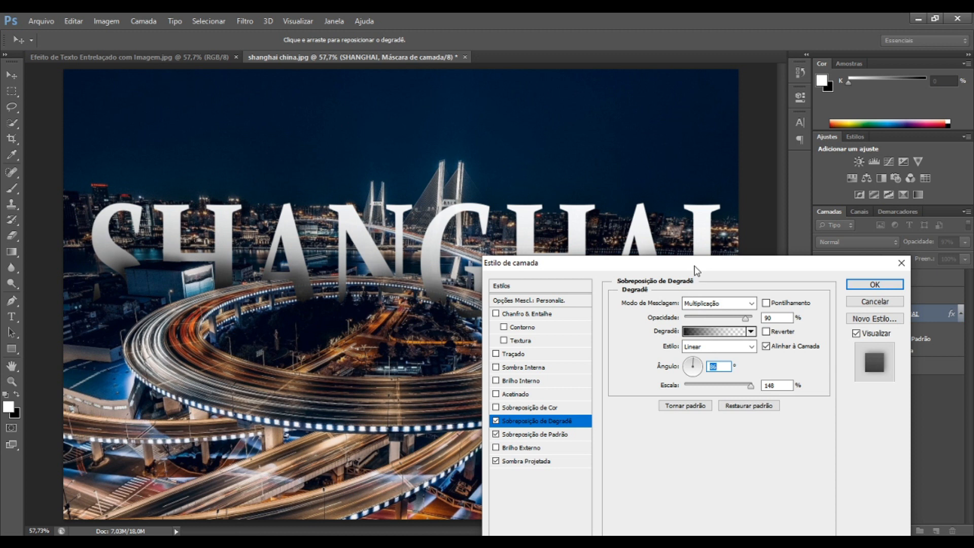
{"action": "left_click_drag", "start_coordinate": [697, 270], "coordinate": [691, 284]}
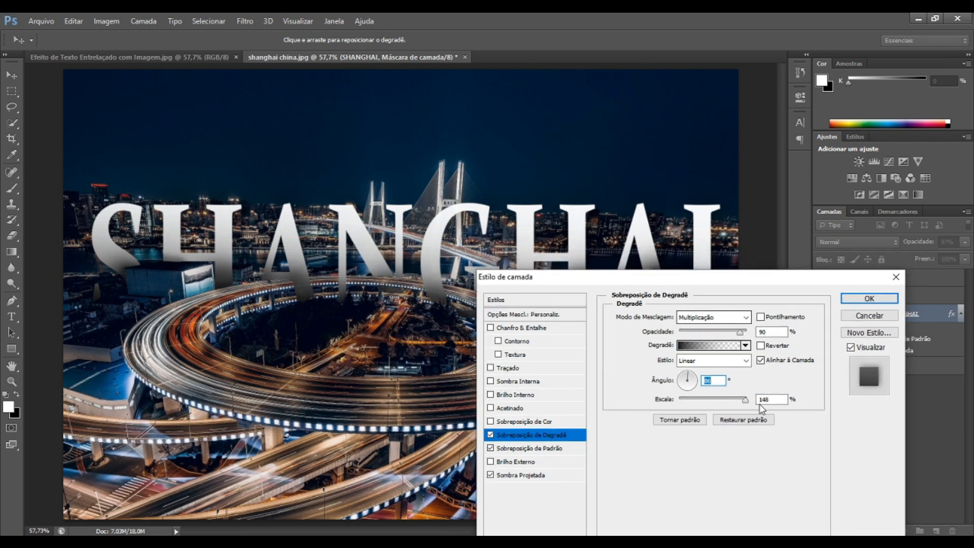
{"action": "left_click_drag", "start_coordinate": [745, 400], "coordinate": [781, 400]}
{"action": "mouse_move", "coordinate": [739, 336]}
{"action": "left_mouse_down"}
{"action": "mouse_move", "coordinate": [724, 339]}
{"action": "mouse_move", "coordinate": [754, 341]}
{"action": "mouse_move", "coordinate": [738, 347]}
{"action": "mouse_move", "coordinate": [745, 347]}
{"action": "left_mouse_up"}
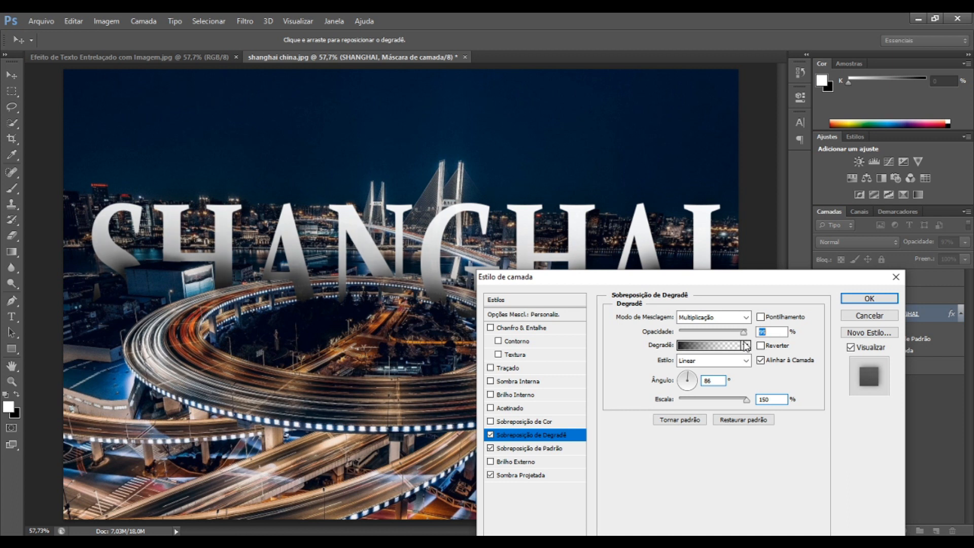
{"action": "left_click", "coordinate": [857, 300]}
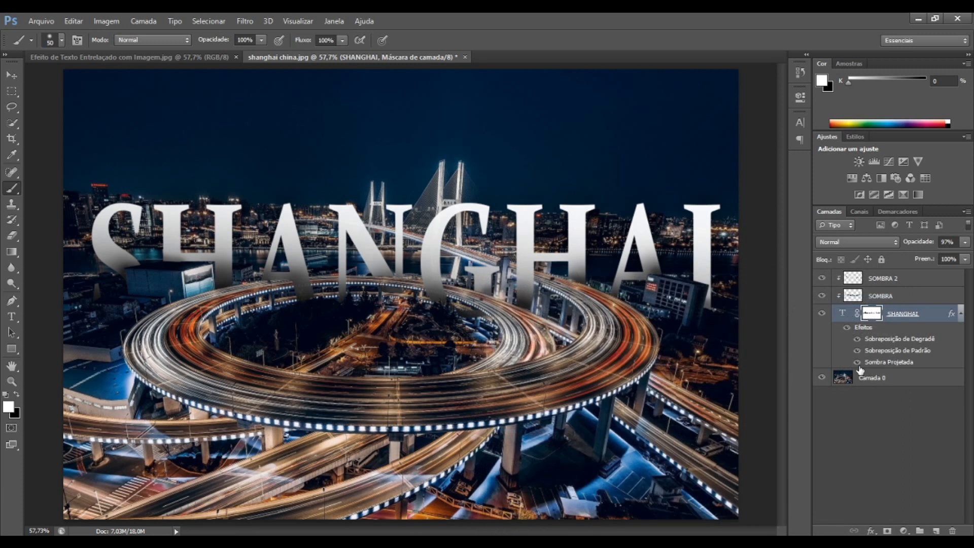
Step: Create a new empty layer above SOMBRA 2 and choose the Brush tool for painting on it
{"action": "left_click", "coordinate": [906, 287]}
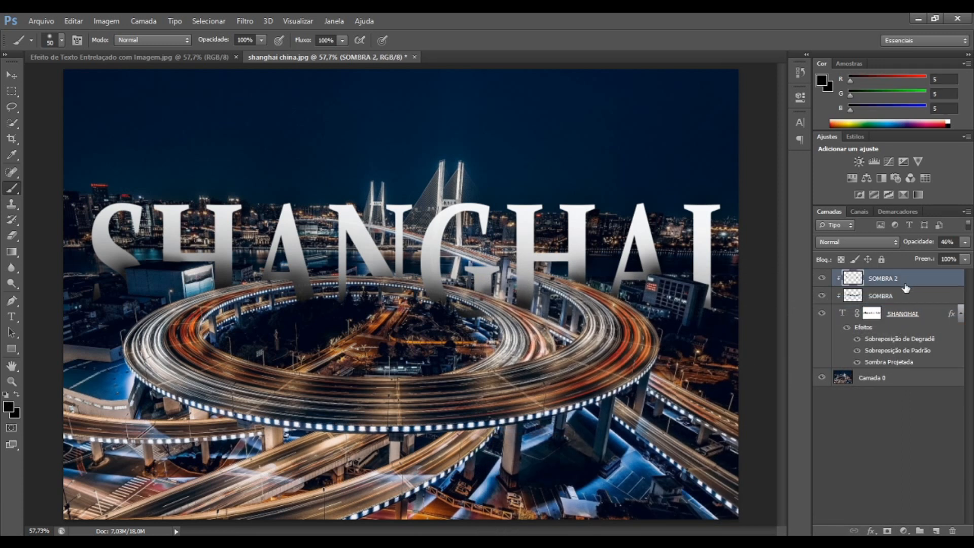
{"action": "left_click", "coordinate": [936, 530]}
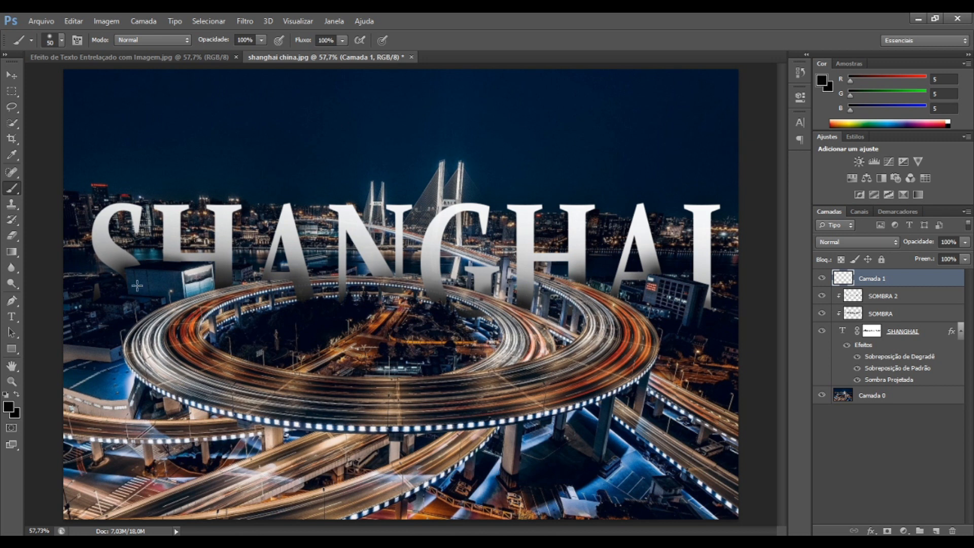
{"action": "right_click", "coordinate": [9, 190]}
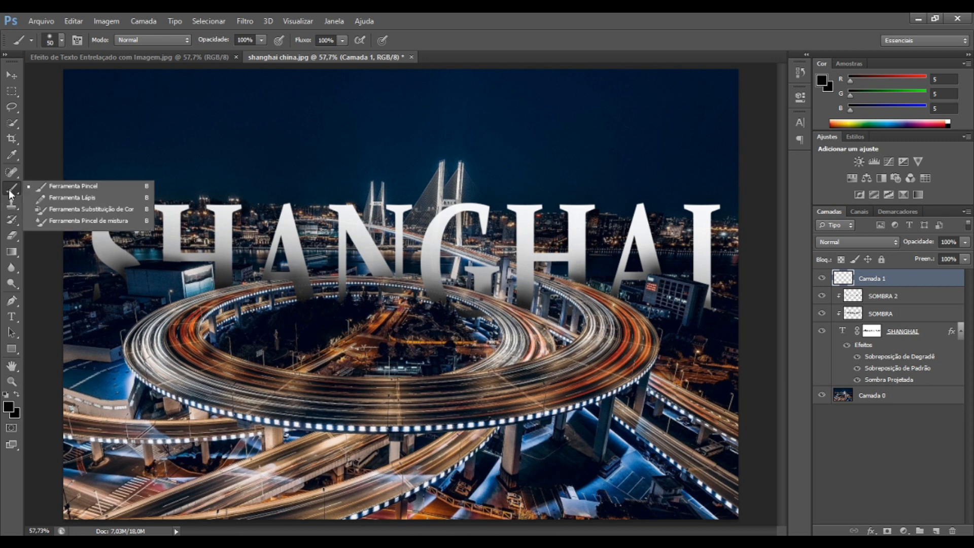
{"action": "left_click", "coordinate": [39, 187]}
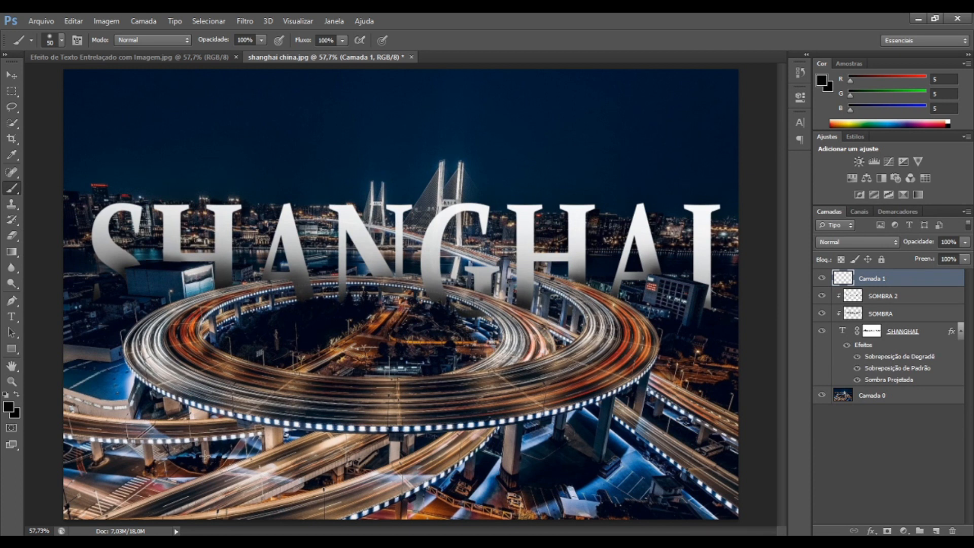
Step: Enlarge the soft brush to 1900 px, testing a black dab on the overpass and undoing it
{"action": "key", "text": "bracketright"}
{"action": "key", "text": "bracketright"}
{"action": "key", "text": "bracketright"}
{"action": "key", "text": "bracketright"}
{"action": "key", "text": "bracketright"}
{"action": "key", "text": "bracketright"}
{"action": "key", "text": "bracketright"}
{"action": "key", "text": "bracketright"}
{"action": "key", "text": "bracketright"}
{"action": "left_click", "coordinate": [215, 406]}
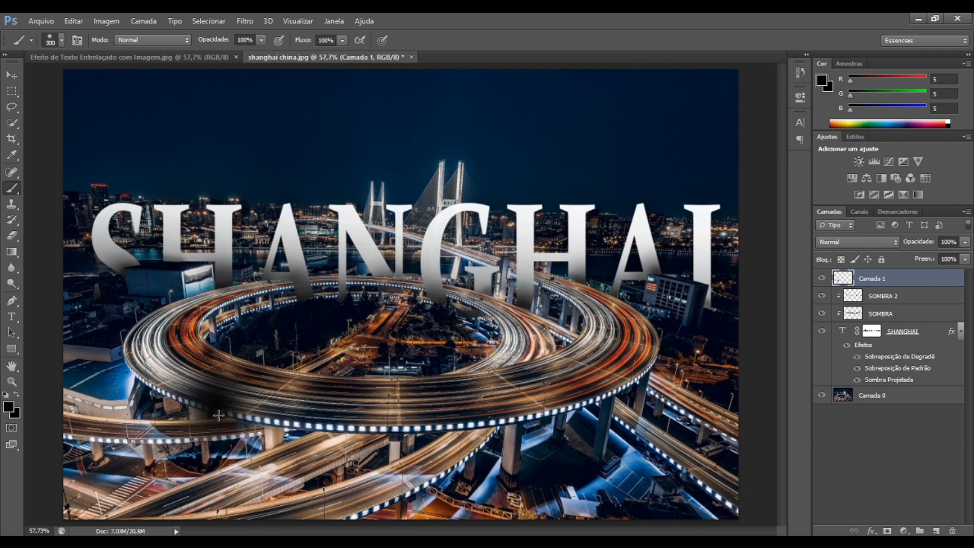
{"action": "key", "text": "ctrl+z"}
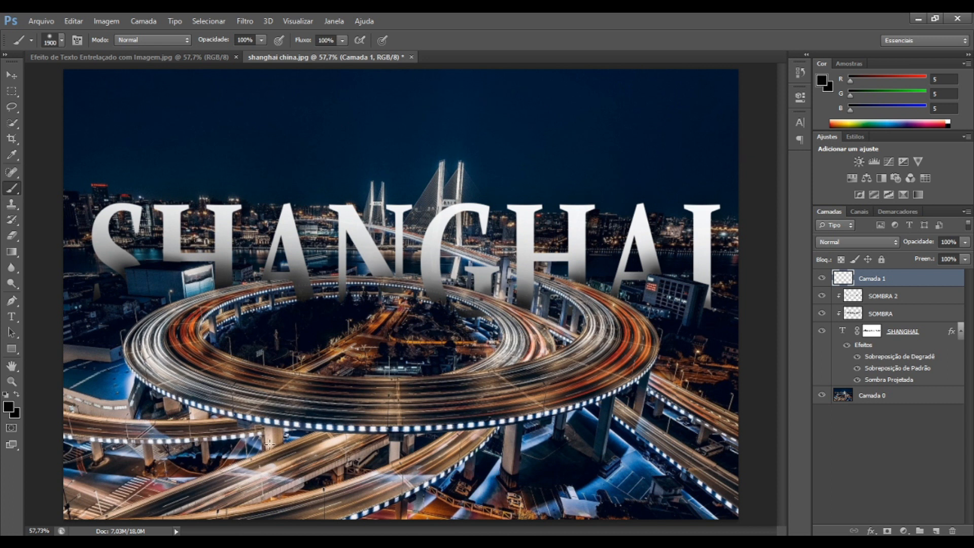
{"action": "left_click", "coordinate": [269, 445]}
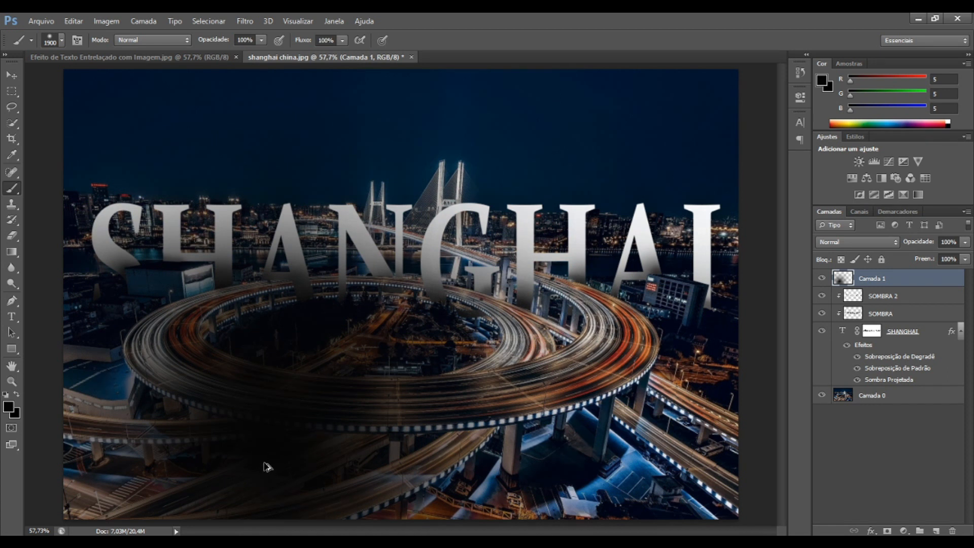
{"action": "key", "text": "ctrl+z"}
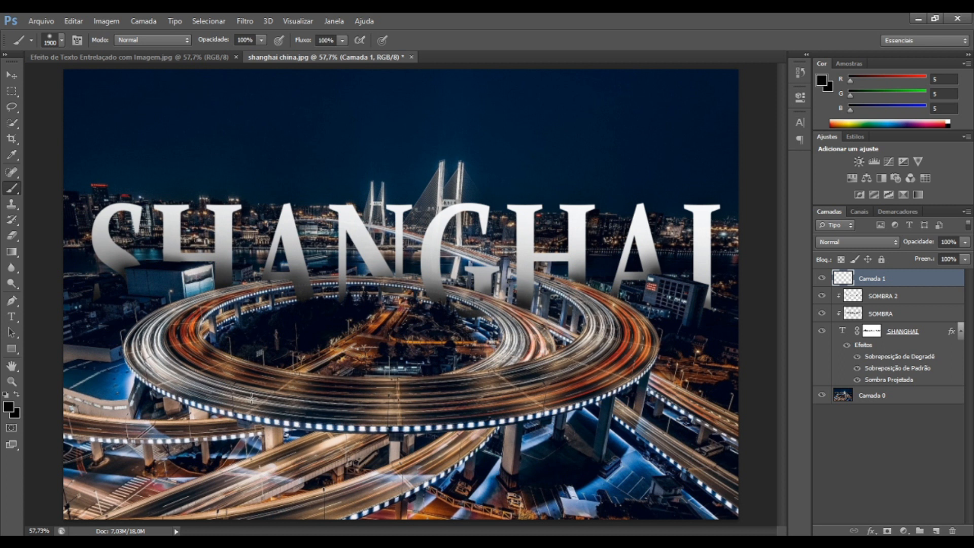
{"action": "left_click", "coordinate": [196, 407]}
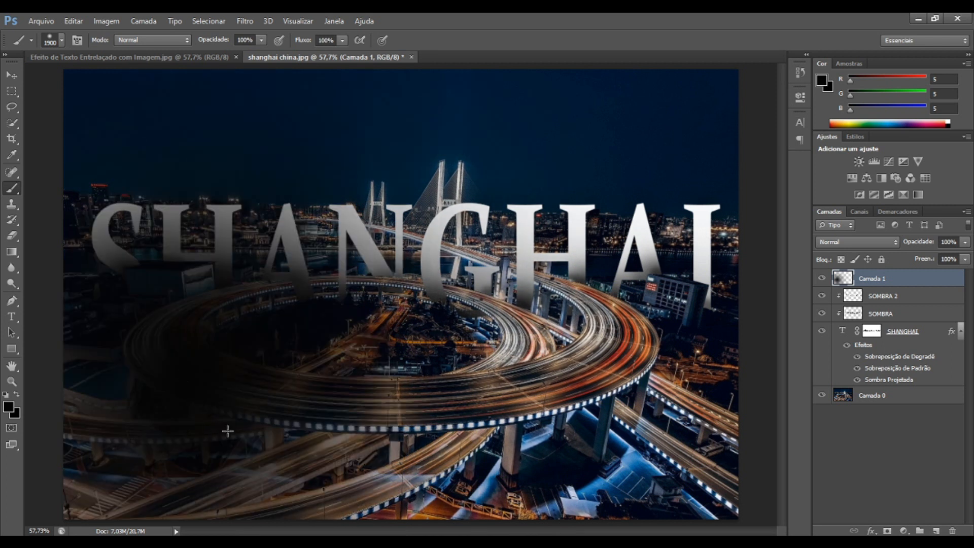
{"action": "key", "text": "ctrl+z"}
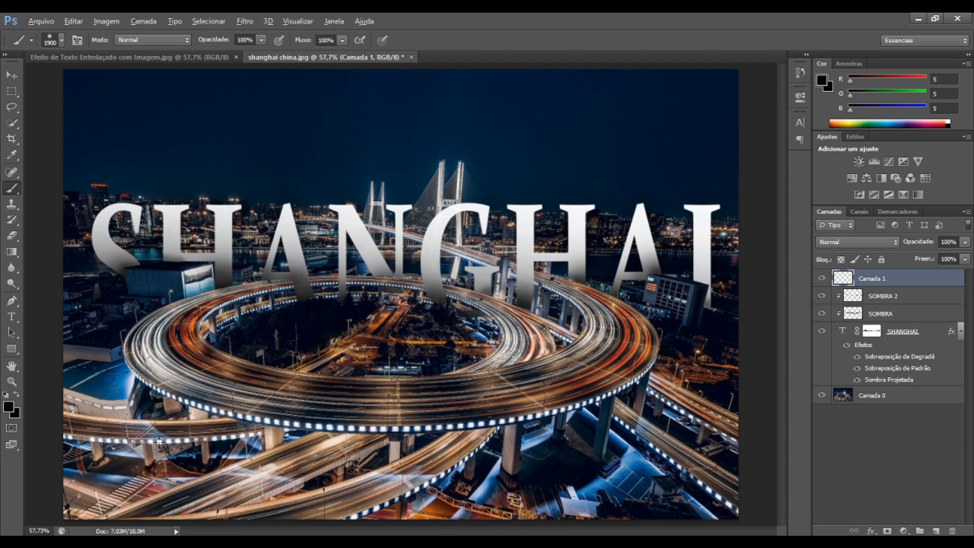
Step: Swap the foreground colour to near-white and paint one large soft dab over the roads in the photo's lower-left area
{"action": "key", "text": "x"}
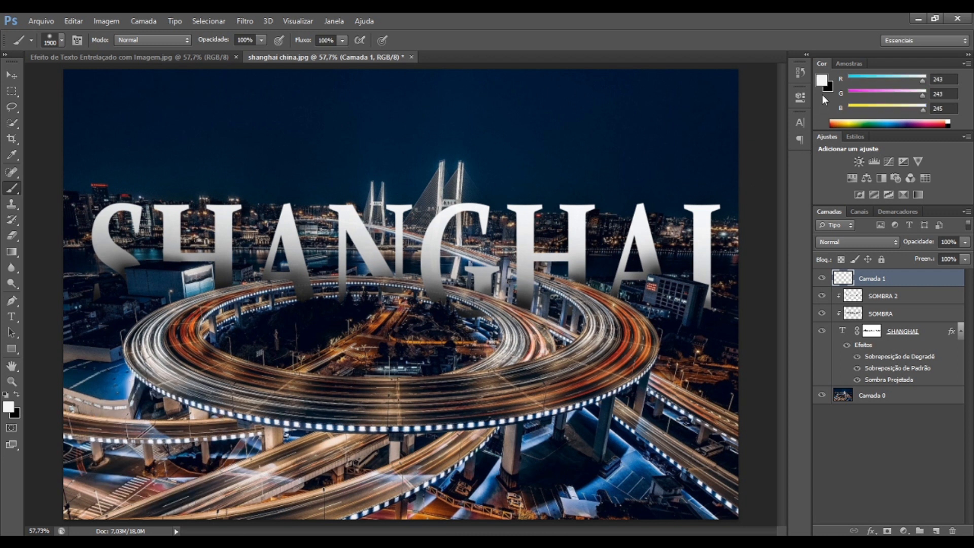
{"action": "left_click", "coordinate": [198, 443]}
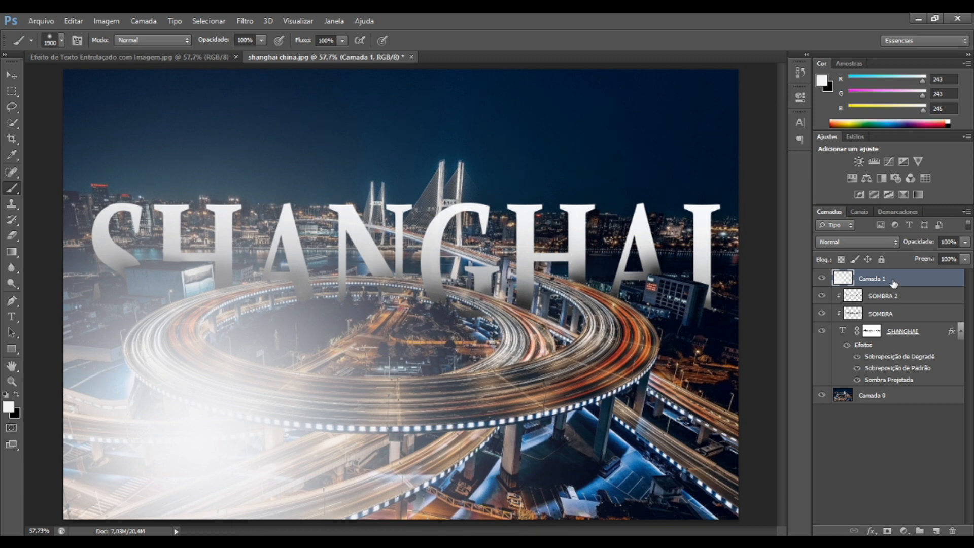
Step: Try blending modes on Camada 1 from Multiplicação through to Luminosidade to compare how the white dab lights the photo
{"action": "left_click", "coordinate": [890, 243]}
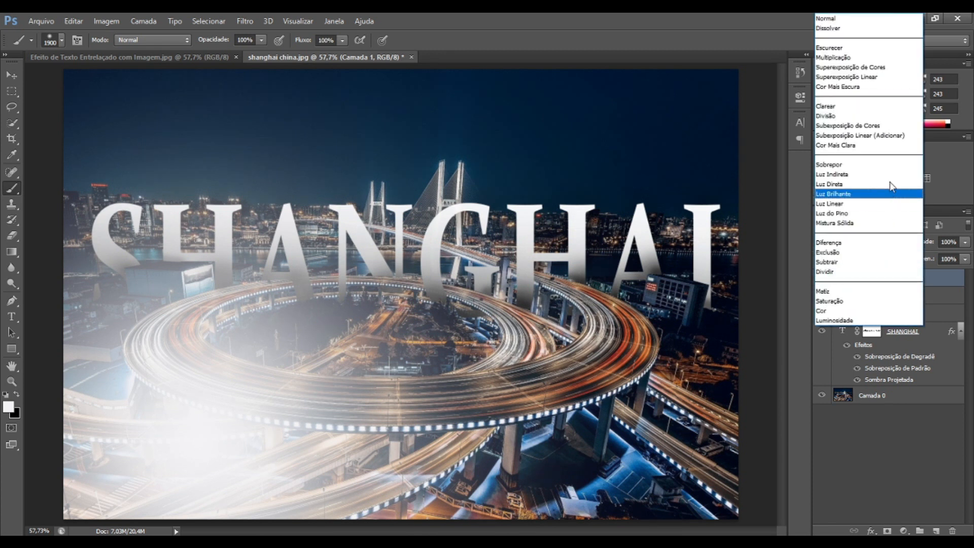
{"action": "left_click", "coordinate": [848, 57]}
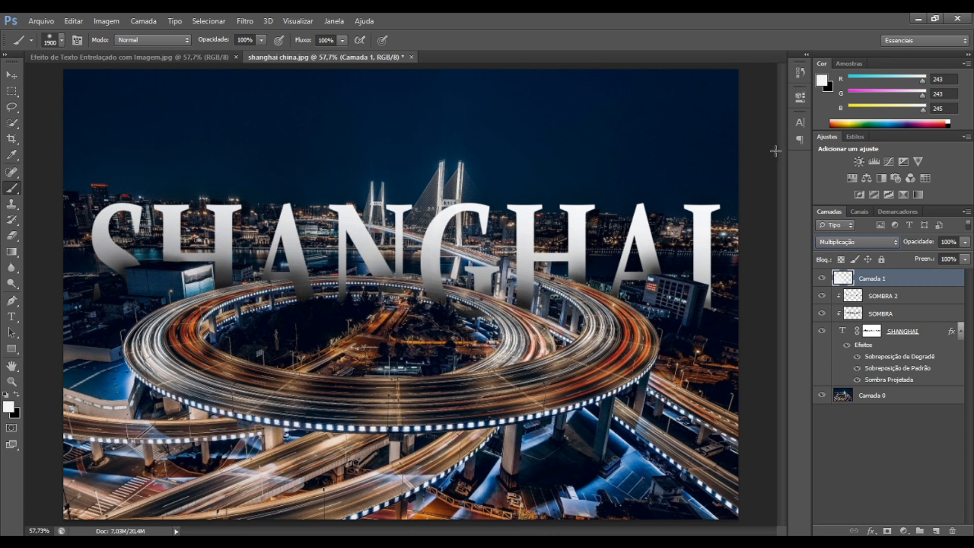
{"action": "key", "text": "Down"}
{"action": "key", "text": "Down"}
{"action": "key", "text": "Down"}
{"action": "key", "text": "Down"}
{"action": "key", "text": "Down"}
{"action": "key", "text": "Down"}
{"action": "key", "text": "Down"}
{"action": "key", "text": "Down"}
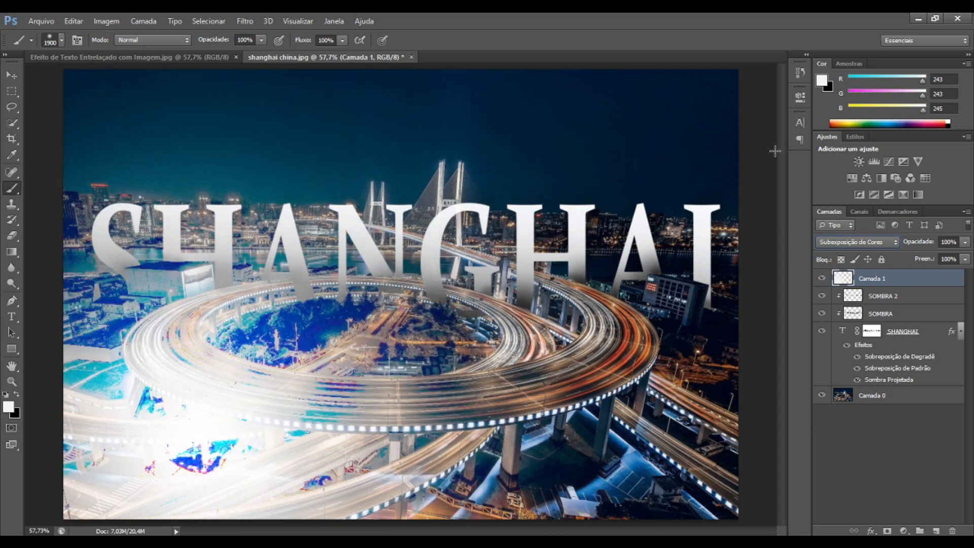
{"action": "key", "text": "Down"}
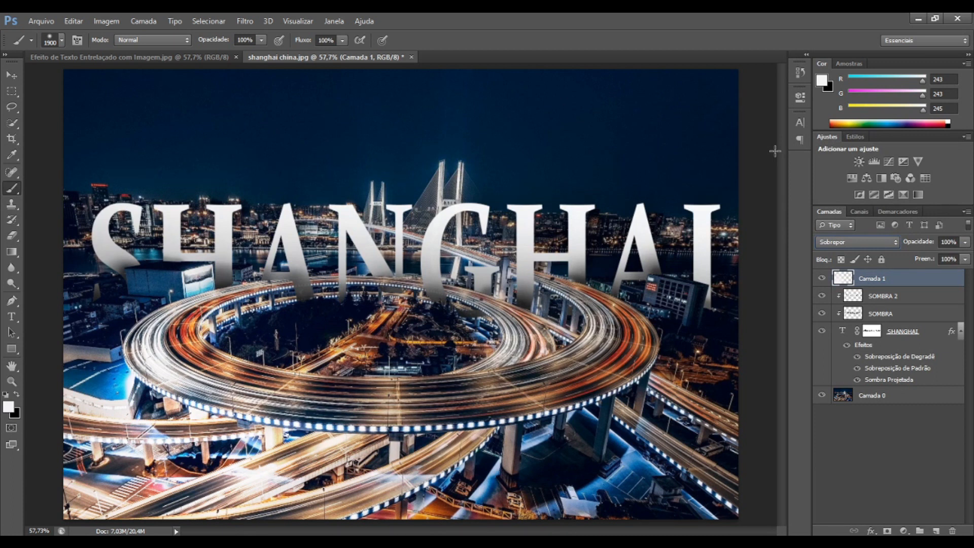
{"action": "key", "text": "Down"}
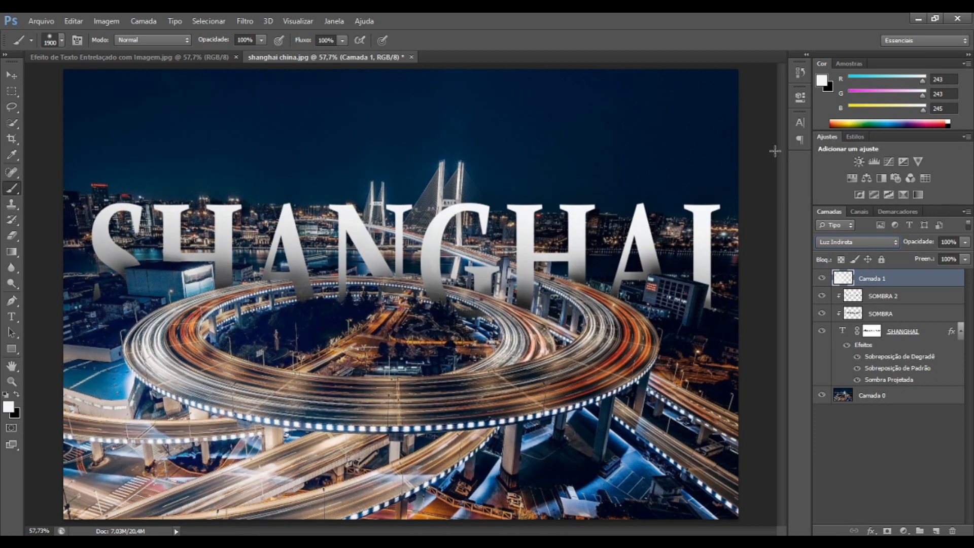
{"action": "key", "text": "Down"}
{"action": "key", "text": "Down"}
{"action": "key", "text": "Up"}
{"action": "key", "text": "Up"}
{"action": "key", "text": "Down"}
{"action": "key", "text": "Down"}
{"action": "key", "text": "Down"}
{"action": "key", "text": "Down"}
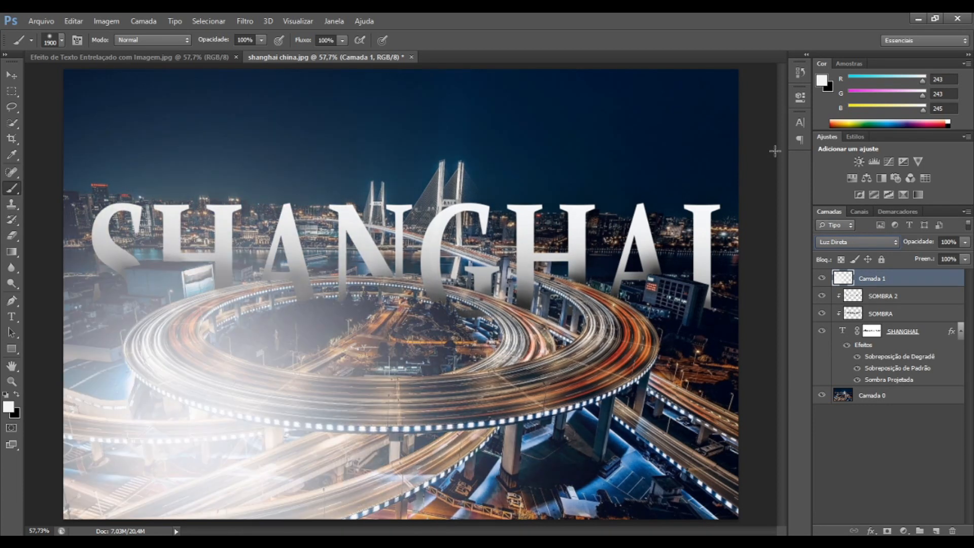
{"action": "key", "text": "Down"}
{"action": "key", "text": "Down"}
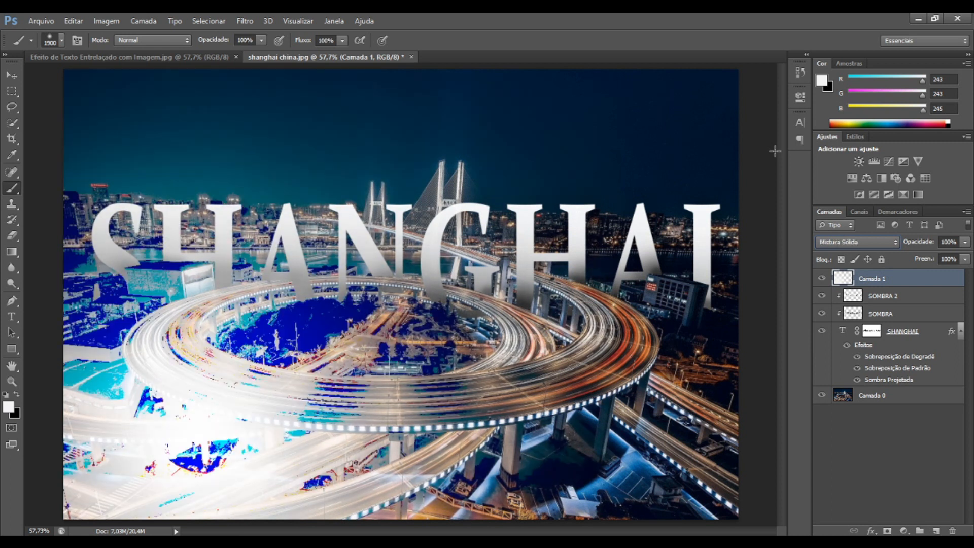
{"action": "key", "text": "Down"}
{"action": "key", "text": "Down"}
{"action": "key", "text": "Down"}
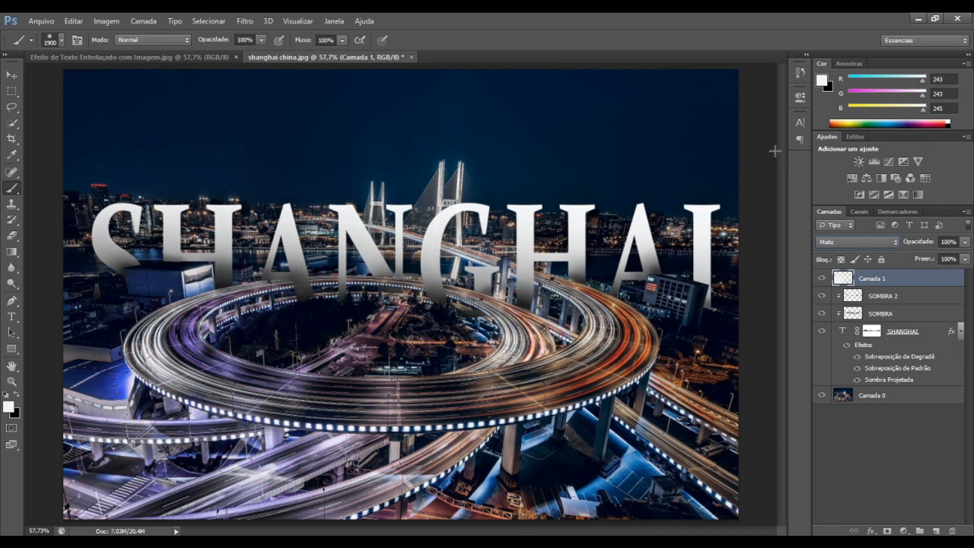
{"action": "key", "text": "Down"}
{"action": "key", "text": "Down"}
{"action": "key", "text": "Down"}
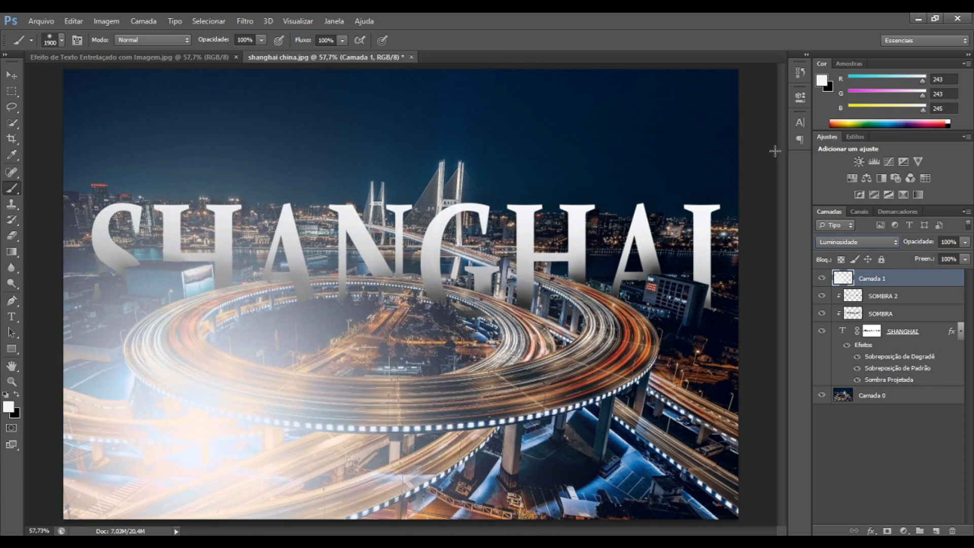
Step: Set Camada 1's blending mode to Sobrepor
{"action": "key", "text": "Up"}
{"action": "key", "text": "Up"}
{"action": "key", "text": "Up"}
{"action": "key", "text": "Up"}
{"action": "key", "text": "Up"}
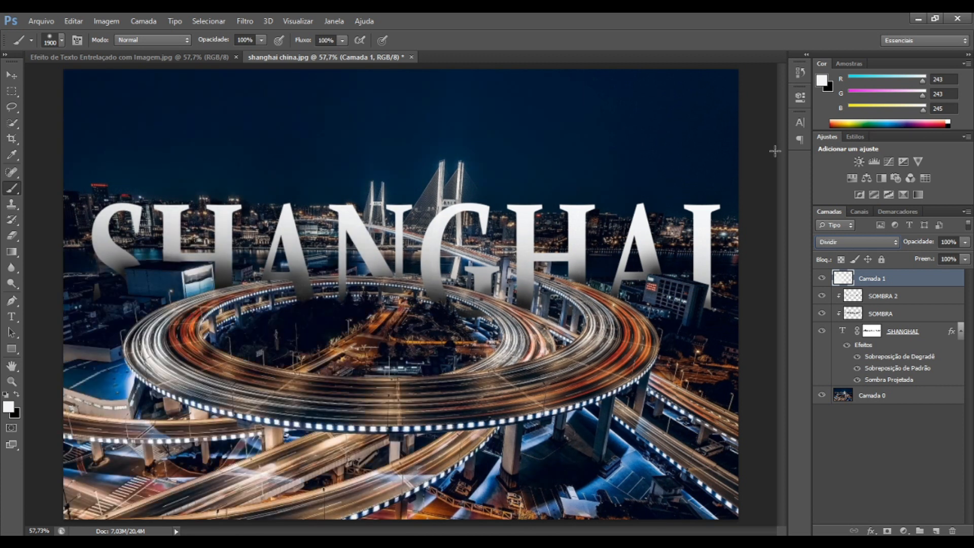
{"action": "key", "text": "Up"}
{"action": "key", "text": "Up"}
{"action": "key", "text": "Up"}
{"action": "key", "text": "Up"}
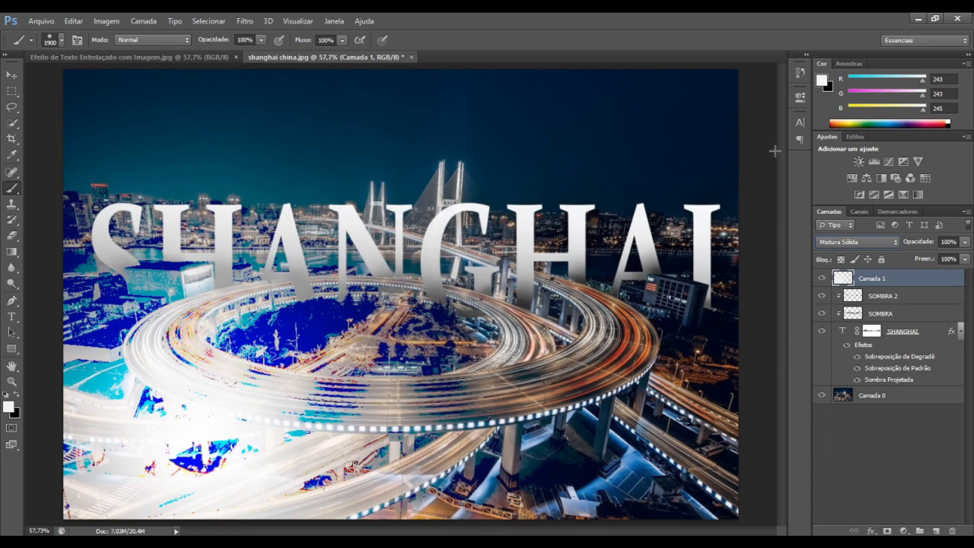
{"action": "key", "text": "Up"}
{"action": "key", "text": "Up"}
{"action": "key", "text": "Up"}
{"action": "key", "text": "Up"}
{"action": "key", "text": "Up"}
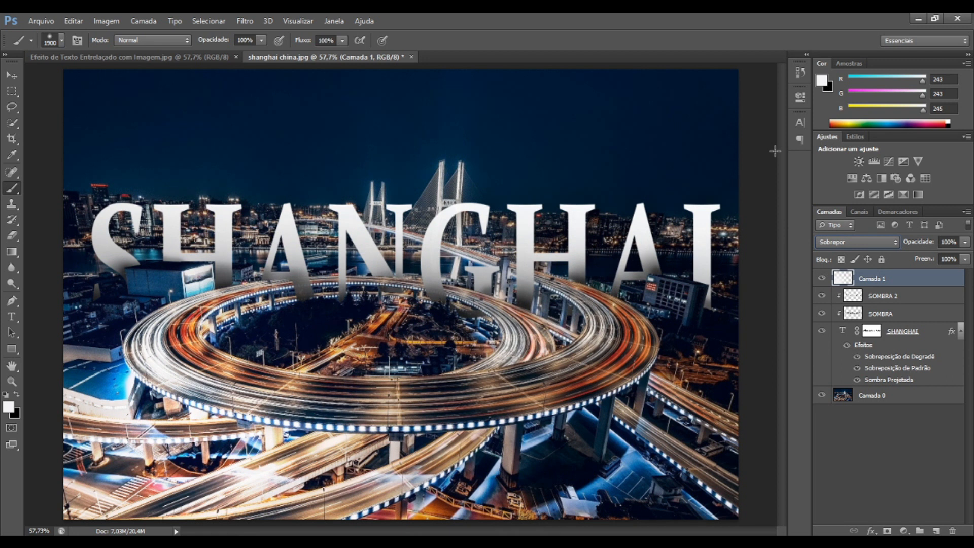
Step: Reduce Camada 1's opacity to 51%
{"action": "left_click", "coordinate": [965, 242]}
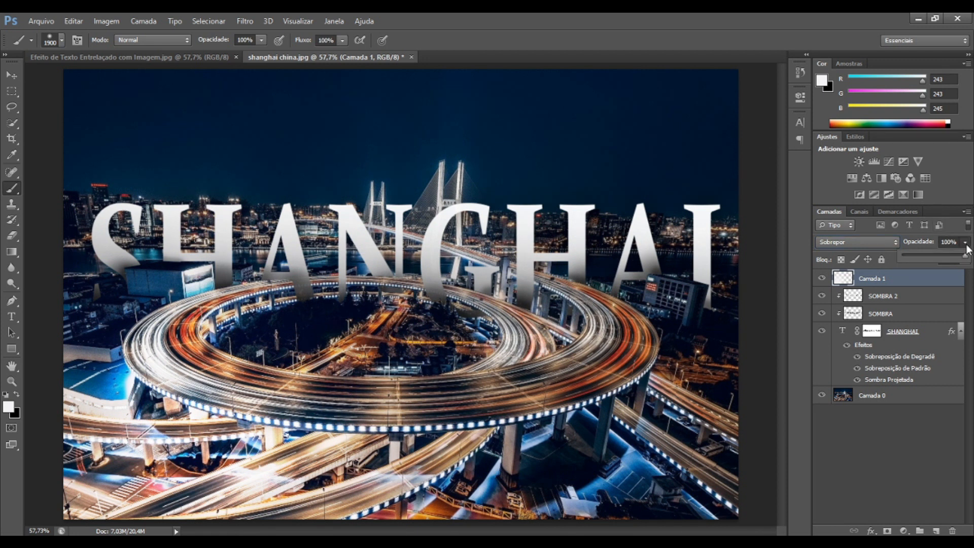
{"action": "left_click_drag", "start_coordinate": [965, 259], "coordinate": [942, 261]}
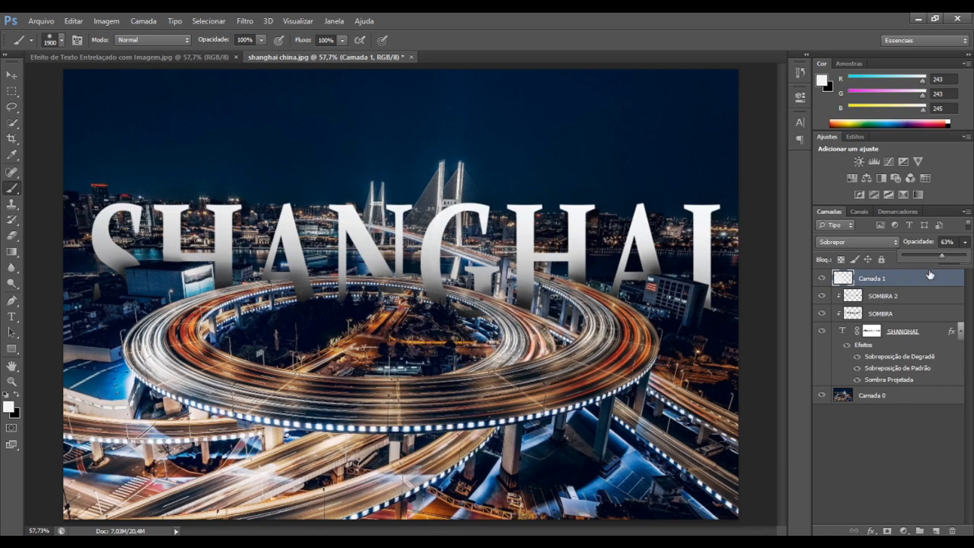
{"action": "left_click_drag", "start_coordinate": [936, 255], "coordinate": [934, 255]}
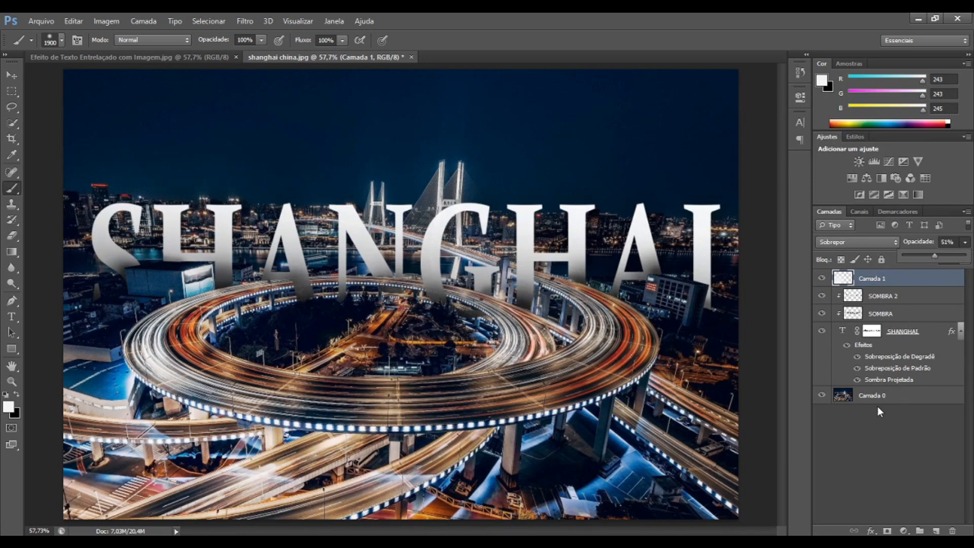
Step: Compare the image with and without Camada 1, SOMBRA 2, SOMBRA and the SHANGHAI text by hiding and restoring these layers
{"action": "left_click", "coordinate": [822, 279]}
{"action": "left_click", "coordinate": [822, 279]}
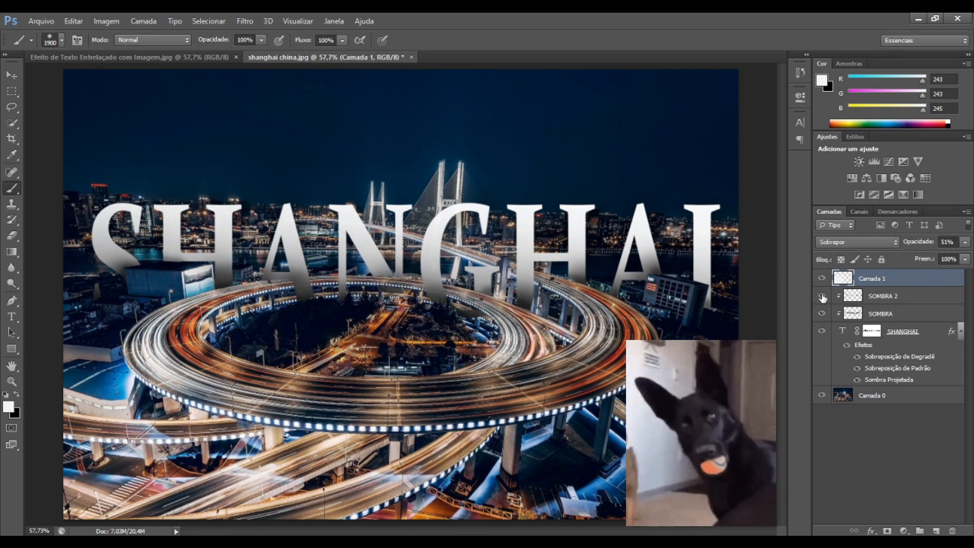
{"action": "left_click", "coordinate": [822, 280]}
{"action": "left_click", "coordinate": [822, 296]}
{"action": "left_click", "coordinate": [823, 314]}
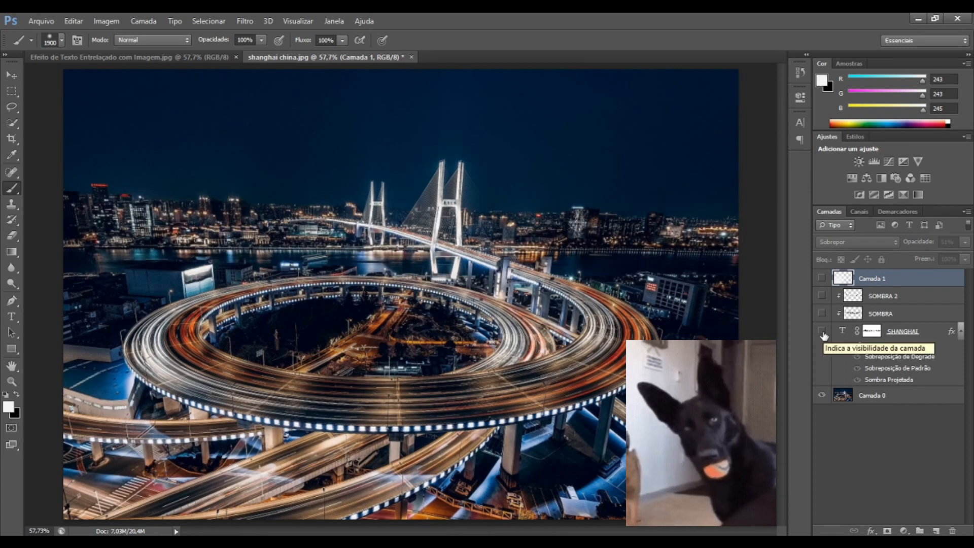
{"action": "left_click", "coordinate": [821, 332]}
{"action": "left_click", "coordinate": [822, 296]}
{"action": "left_click", "coordinate": [821, 313]}
{"action": "left_click", "coordinate": [822, 278]}
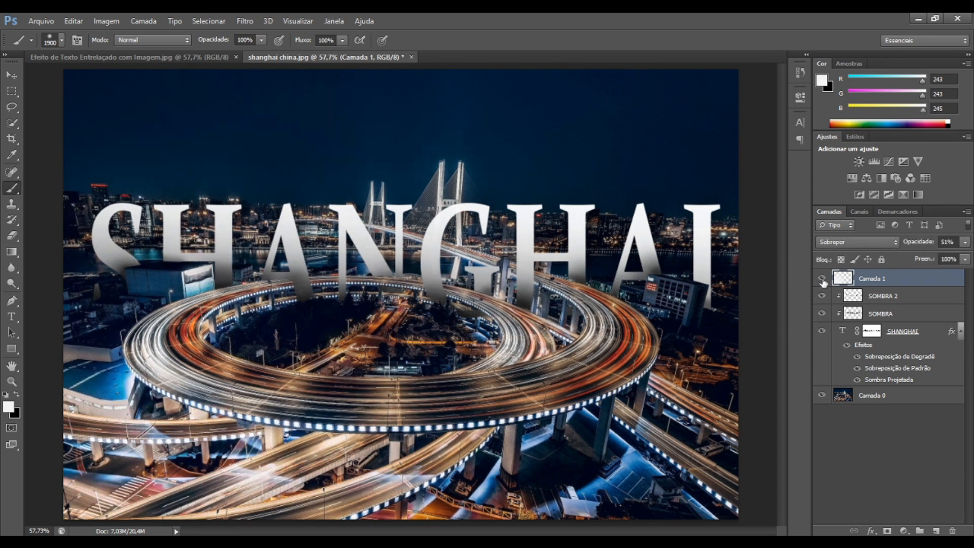
Step: Hide Camada 1, SOMBRA 2 and SOMBRA plus the text's drop shadow, pattern and gradient overlays to view the plain lettering
{"action": "left_click", "coordinate": [822, 278]}
{"action": "left_click", "coordinate": [822, 296]}
{"action": "left_click", "coordinate": [822, 313]}
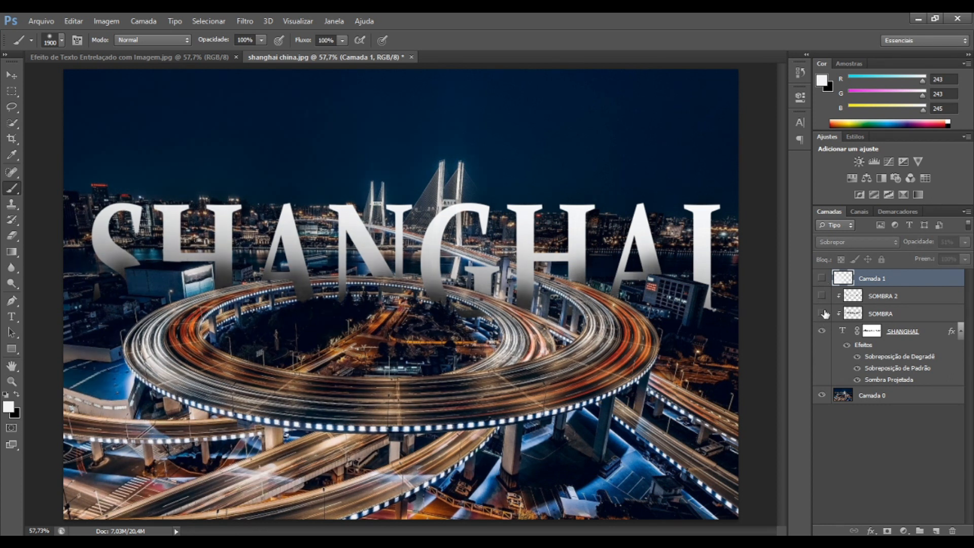
{"action": "left_click", "coordinate": [858, 380]}
{"action": "left_click", "coordinate": [857, 368]}
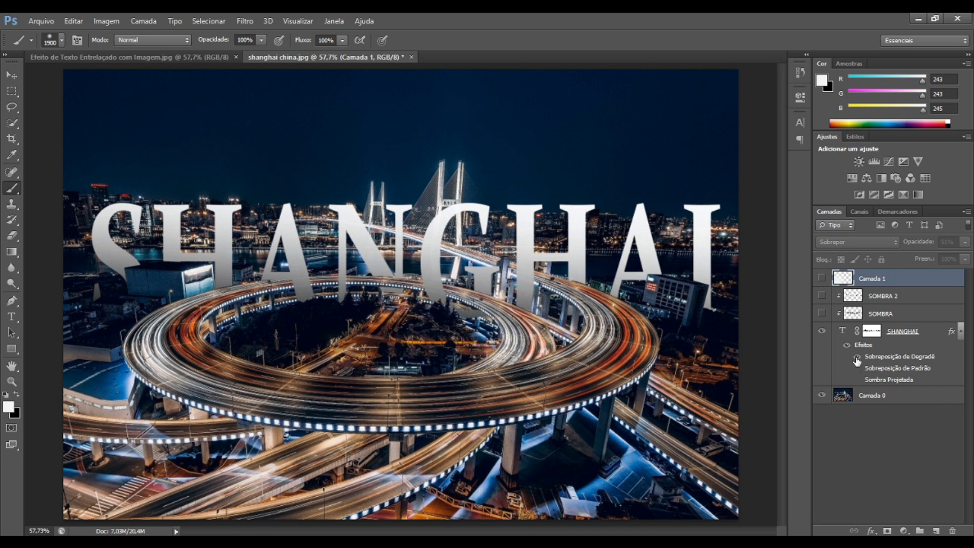
{"action": "left_click", "coordinate": [857, 356]}
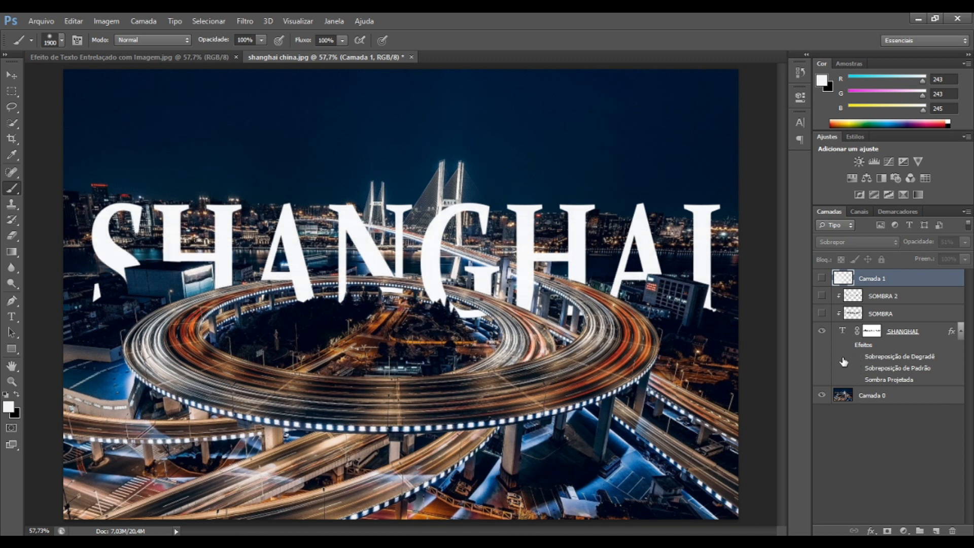
Step: Show the text's gradient overlay, pattern overlay and drop shadow again, and restore the SOMBRA, SOMBRA 2 and Camada 1 layers
{"action": "left_click", "coordinate": [857, 357]}
{"action": "left_click", "coordinate": [857, 368]}
{"action": "left_click", "coordinate": [857, 380]}
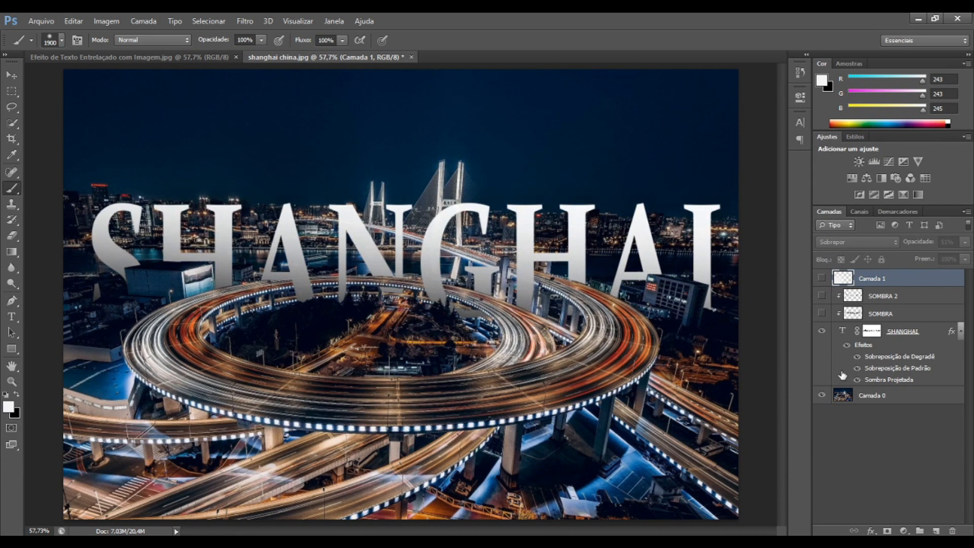
{"action": "left_click", "coordinate": [823, 313]}
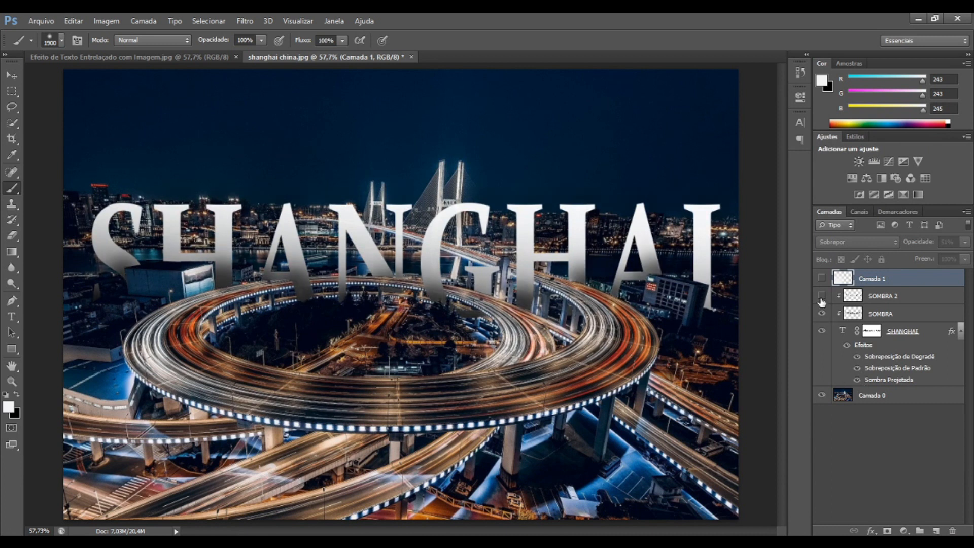
{"action": "left_click", "coordinate": [822, 296]}
{"action": "left_click", "coordinate": [822, 278]}
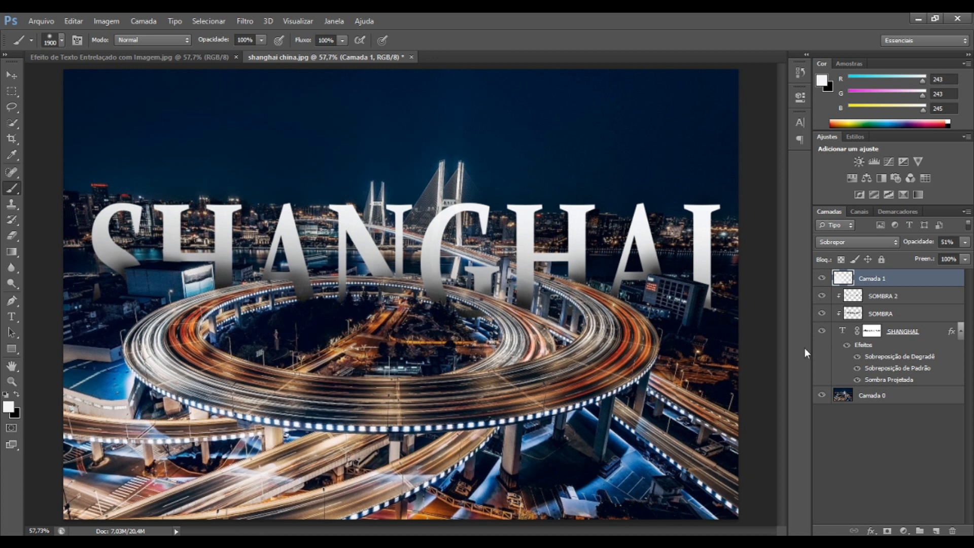